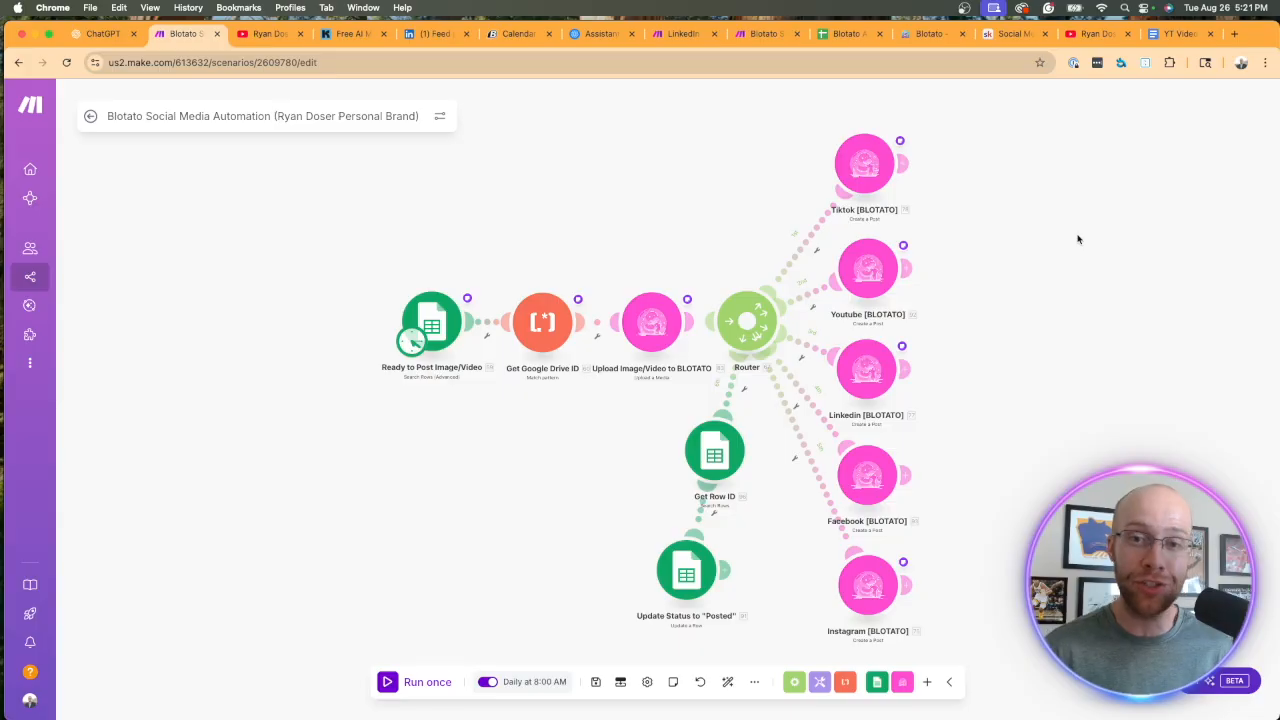
# - View the YouTube channel's videos page and the Free AI Marketing Essentials Guide sign-up page
pyautogui.press('super+3')
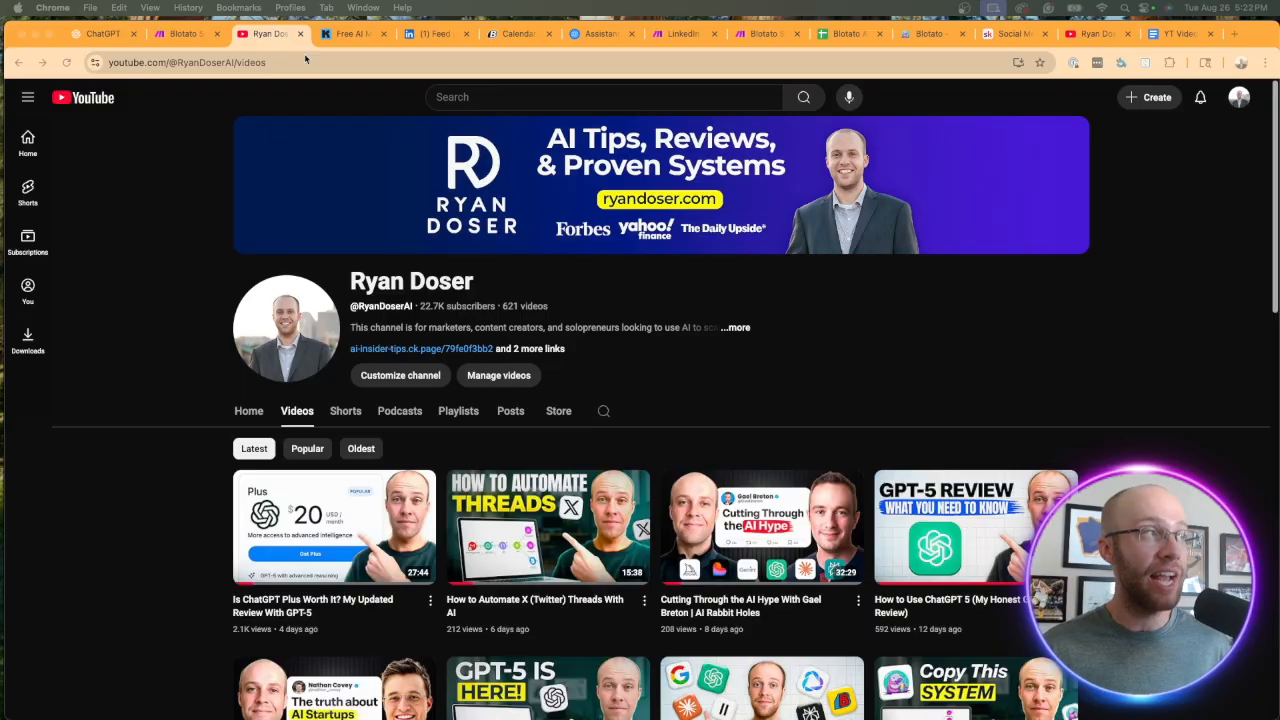
pyautogui.click(340, 36)
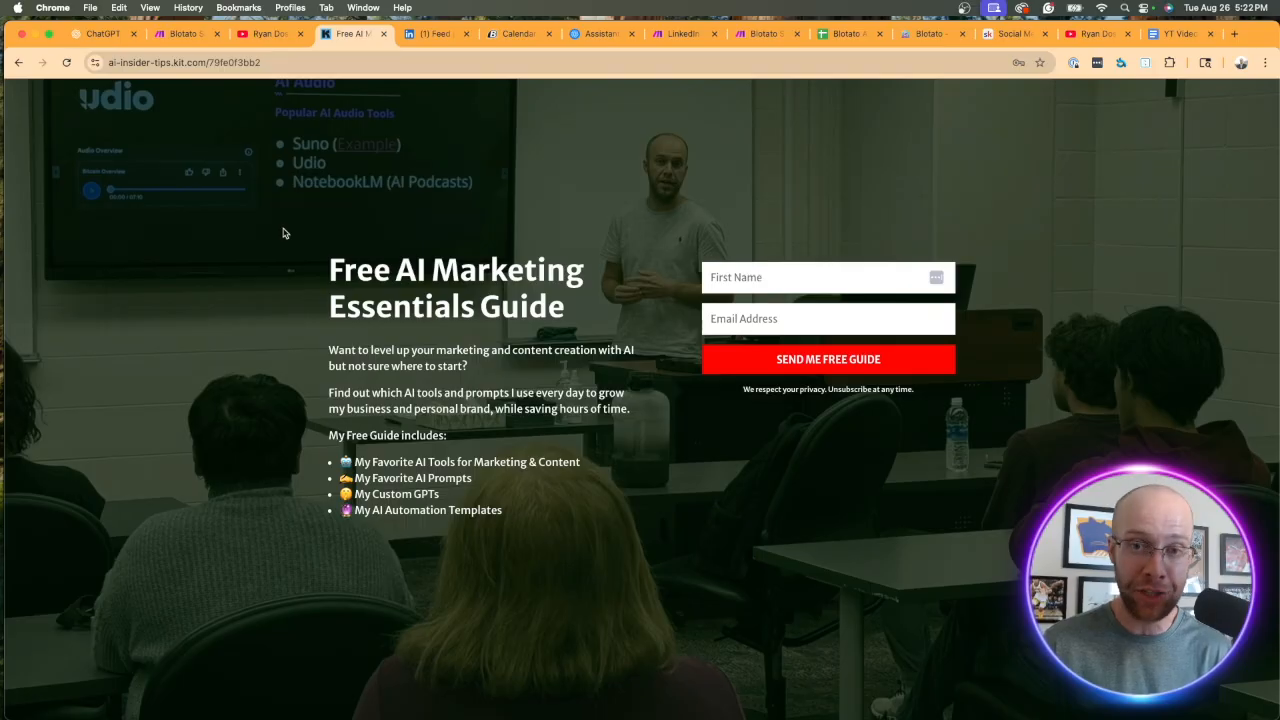
pyautogui.moveTo(333, 269); pyautogui.dragTo(583, 313)
pyautogui.click(582, 313)
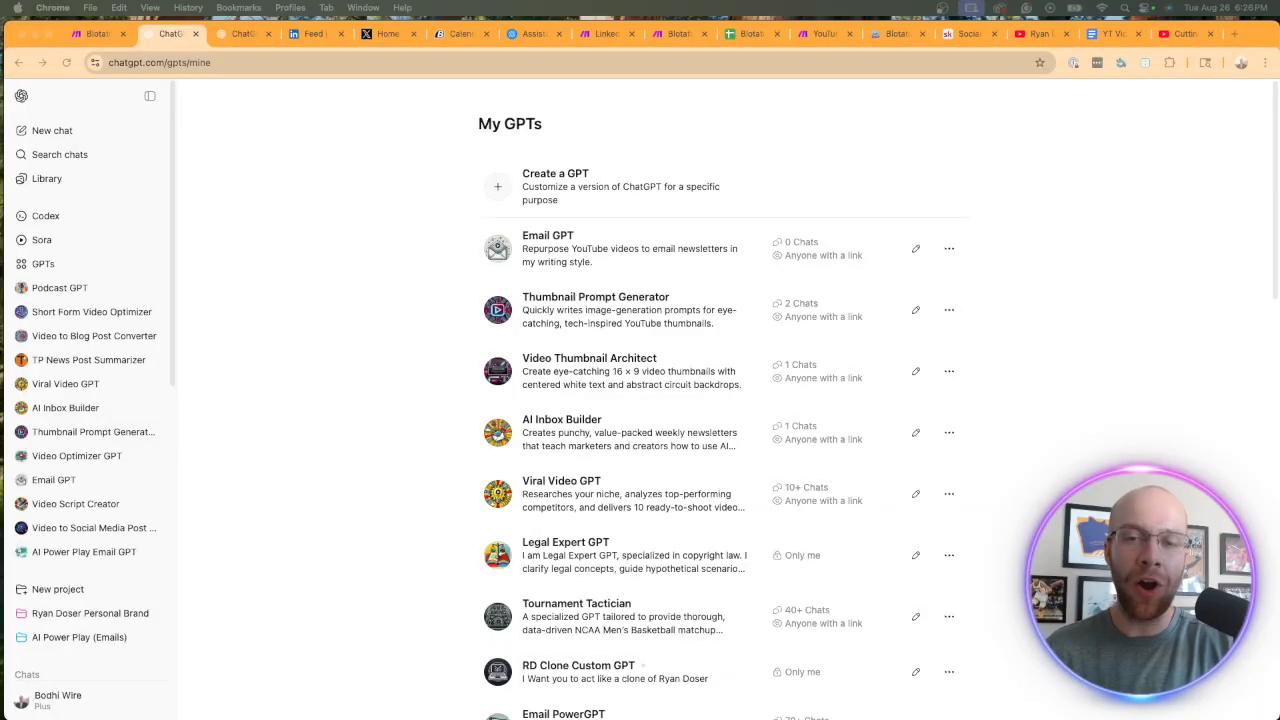
# - Browse the whole My GPTs list in ChatGPT, and switch to the Blotato Social Media Automation scenario in Make
pyautogui.scroll(-3, 957, 388)
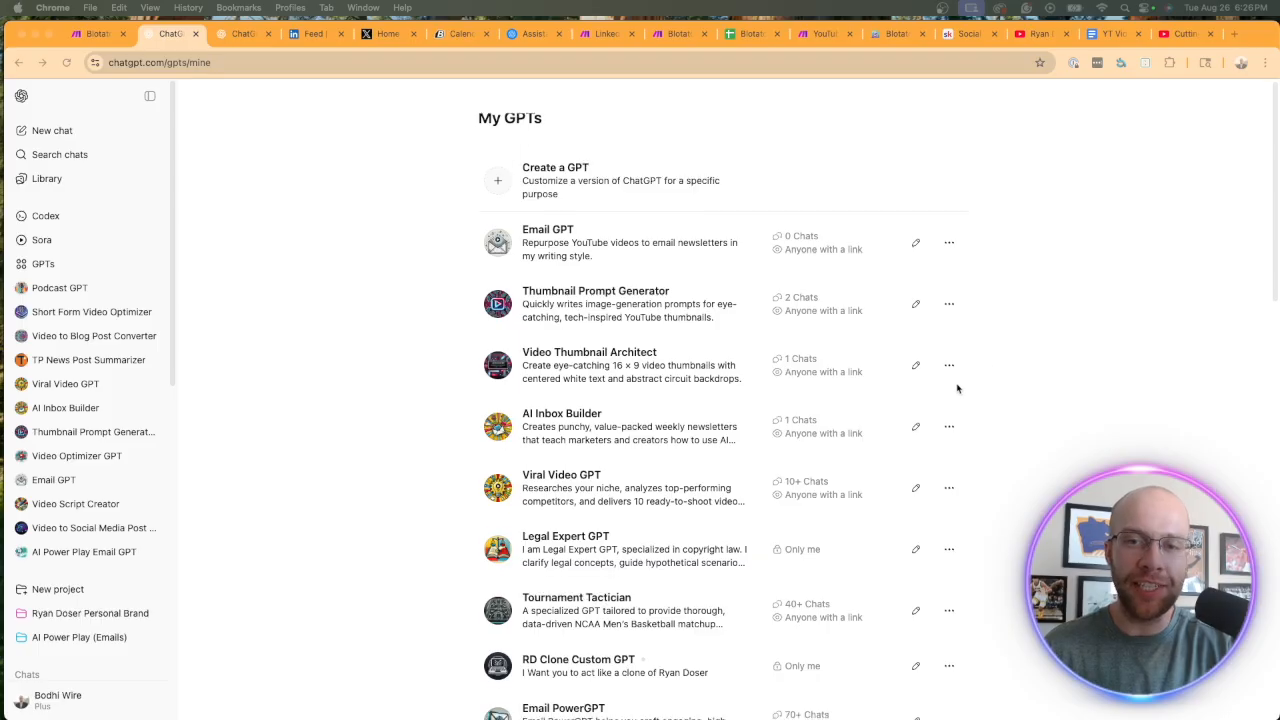
pyautogui.scroll(-14, 957, 388)
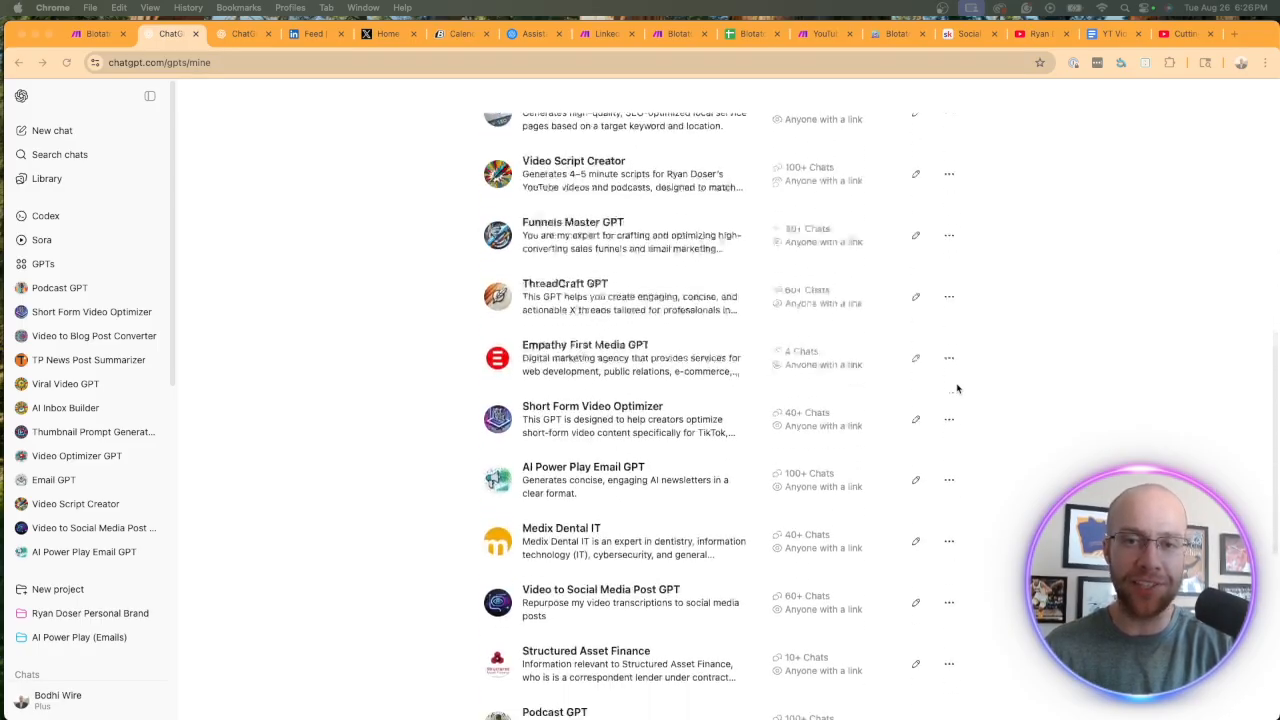
pyautogui.scroll(-6, 957, 388)
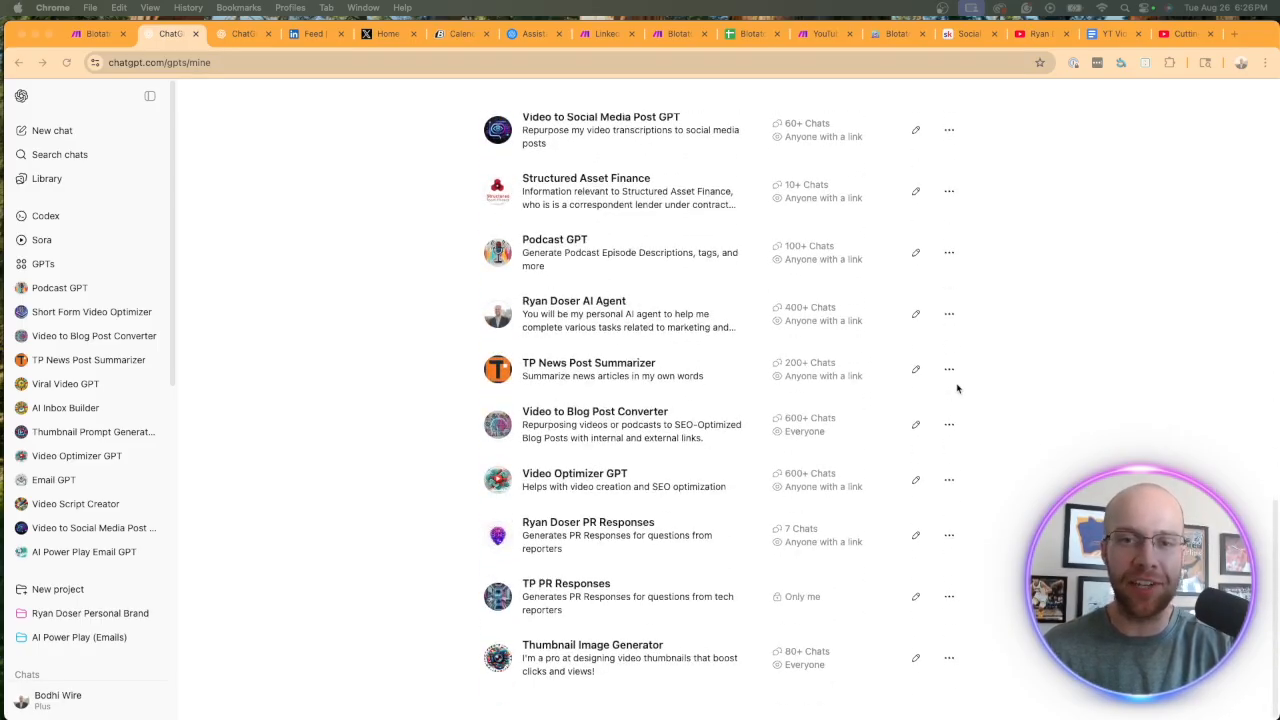
pyautogui.scroll(20, 957, 388)
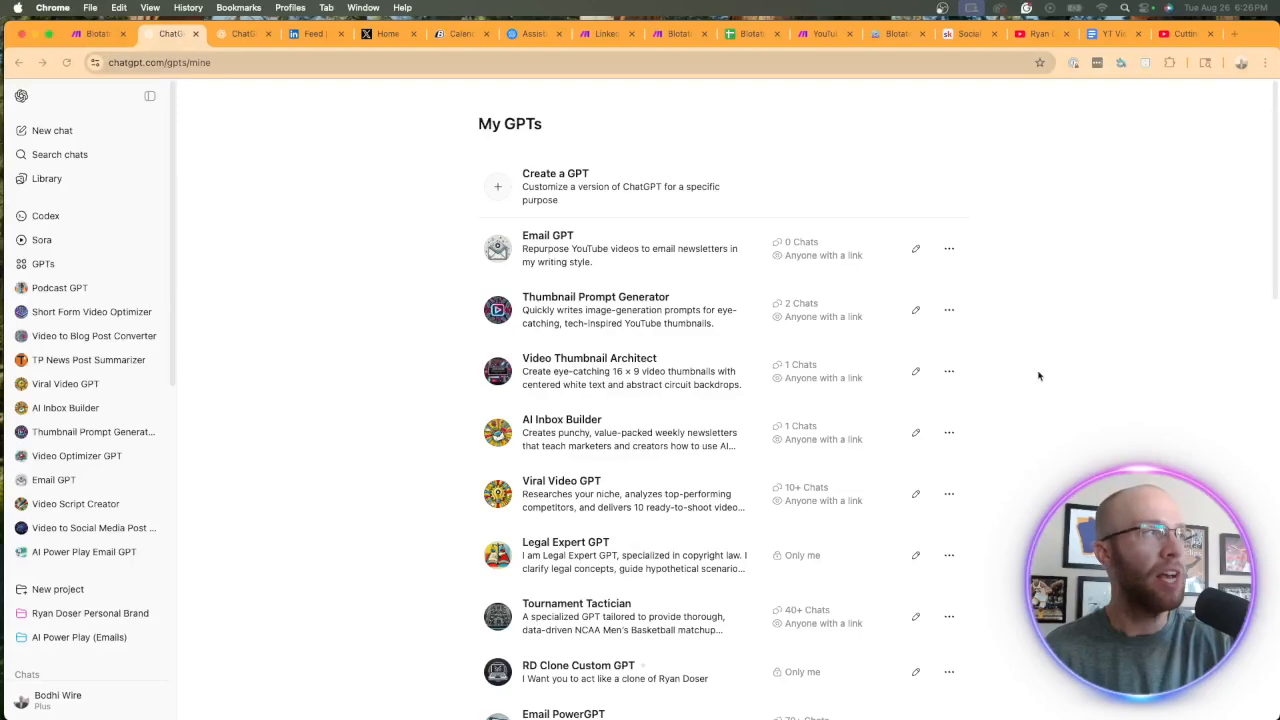
pyautogui.click(100, 36)
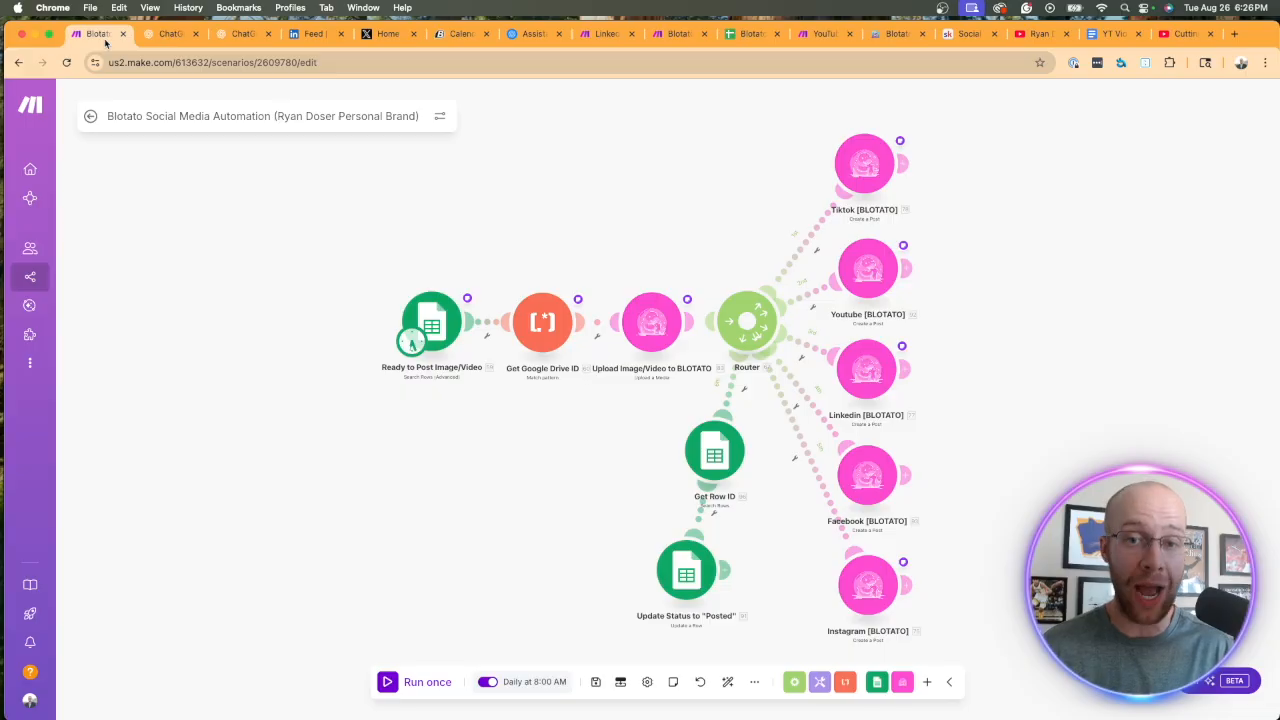
# - Switch to the Video to Social Media Post GPT chat and review its repurposing prompt and the Facebook, X and LinkedIn posts
pyautogui.click(230, 34)
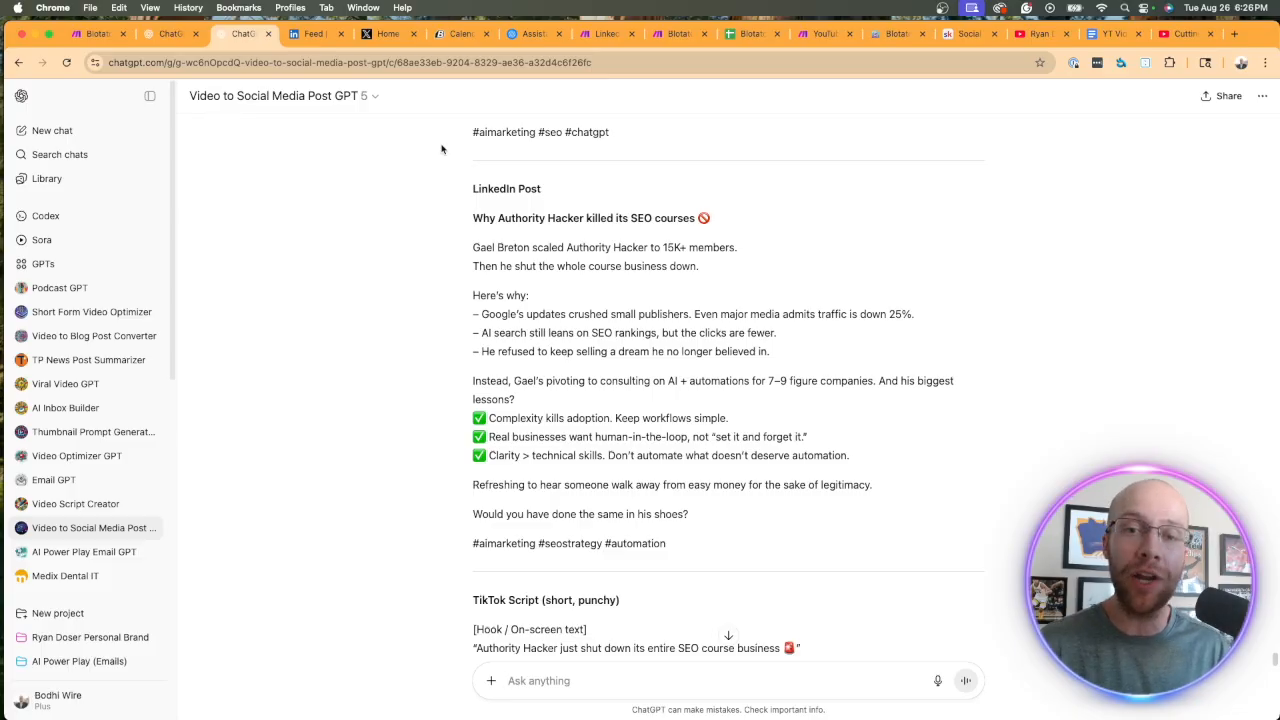
pyautogui.scroll(5, 883, 323)
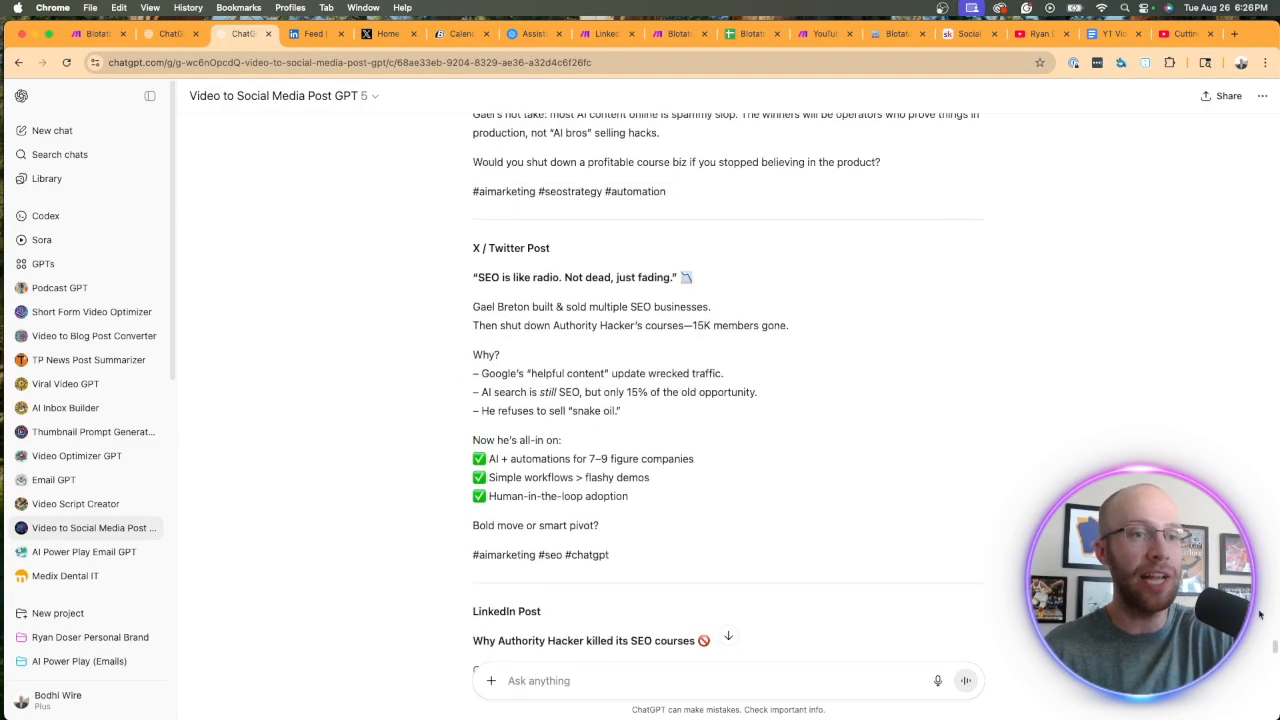
pyautogui.moveTo(1274, 650); pyautogui.dragTo(1270, 110)
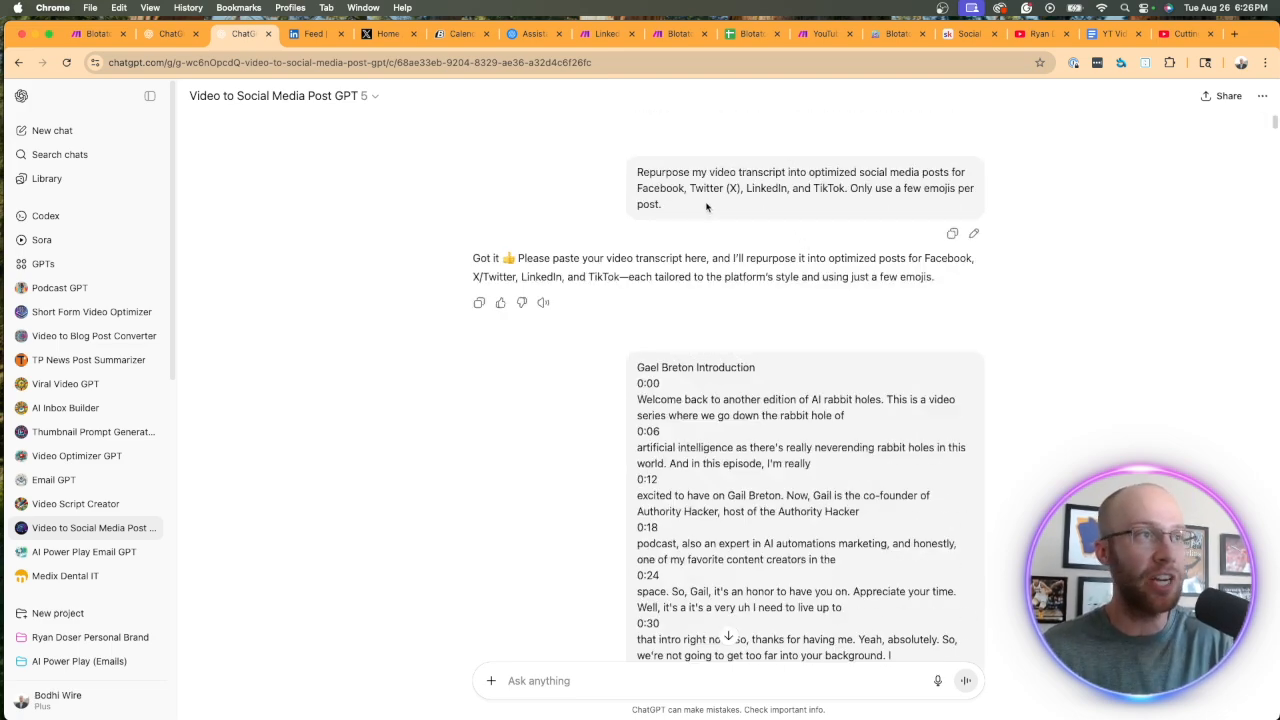
pyautogui.moveTo(676, 200); pyautogui.dragTo(851, 205)
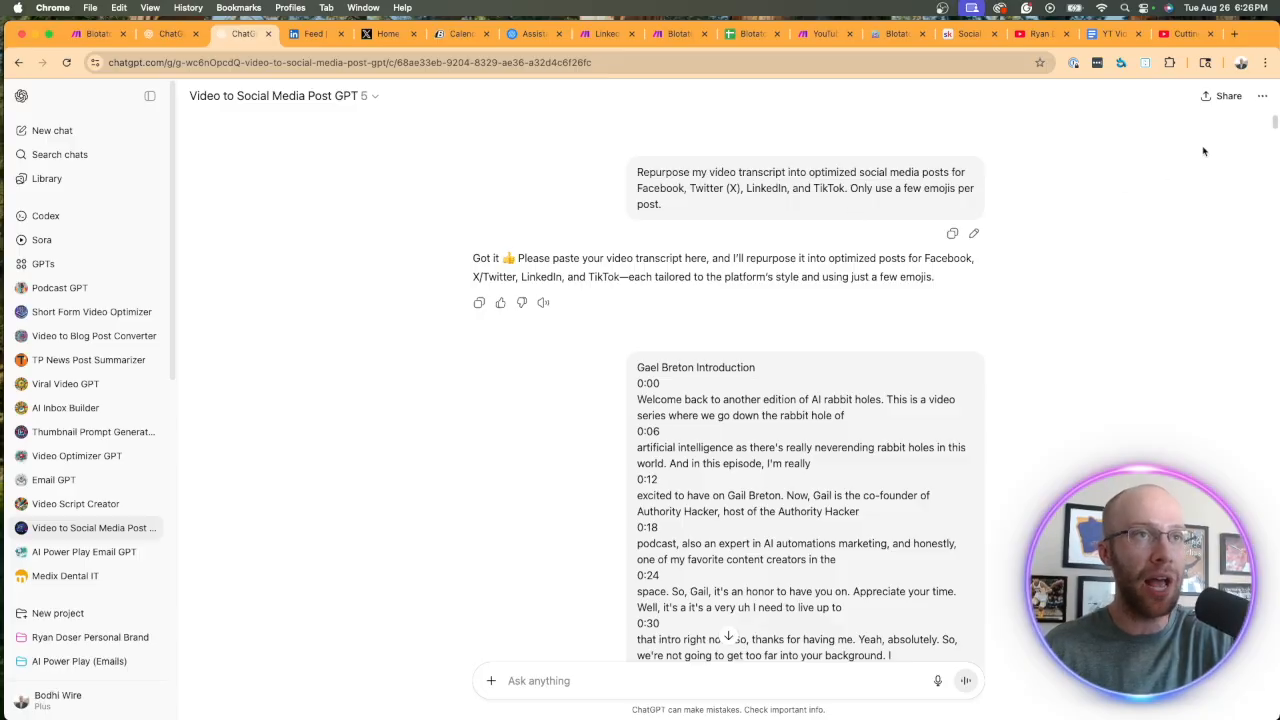
pyautogui.moveTo(1274, 126); pyautogui.dragTo(1222, 648)
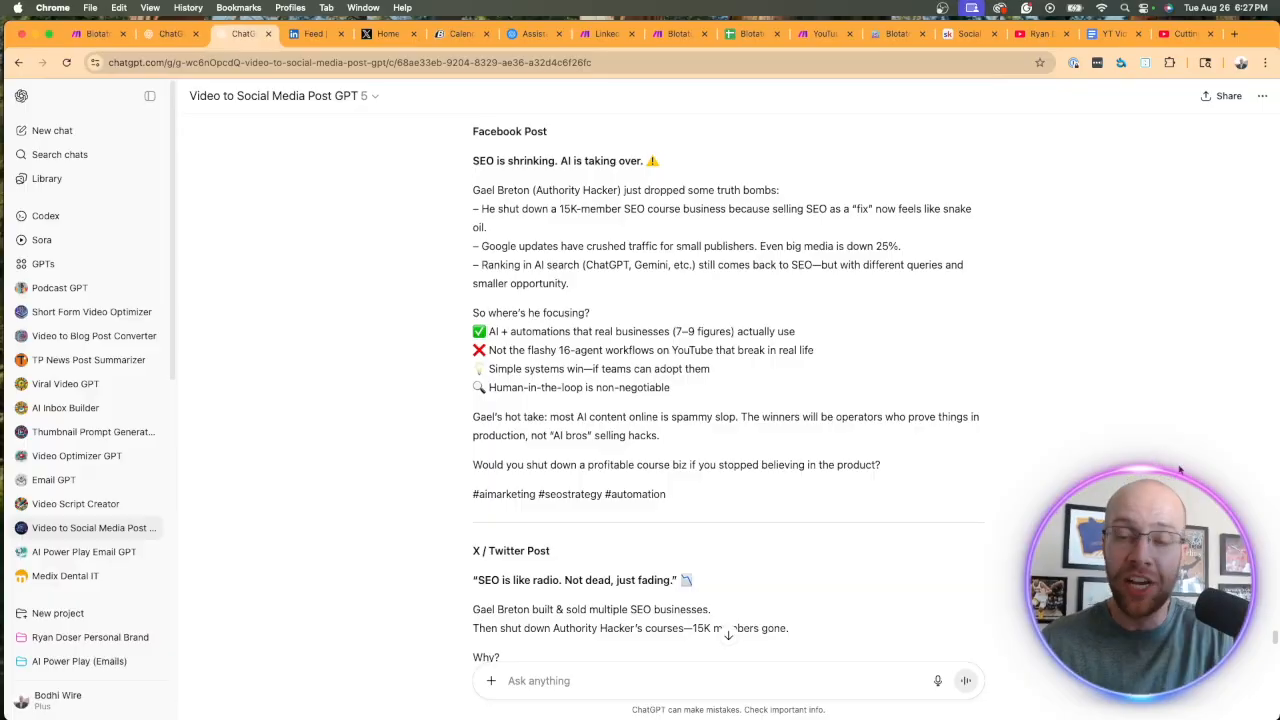
pyautogui.scroll(1, 617, 260)
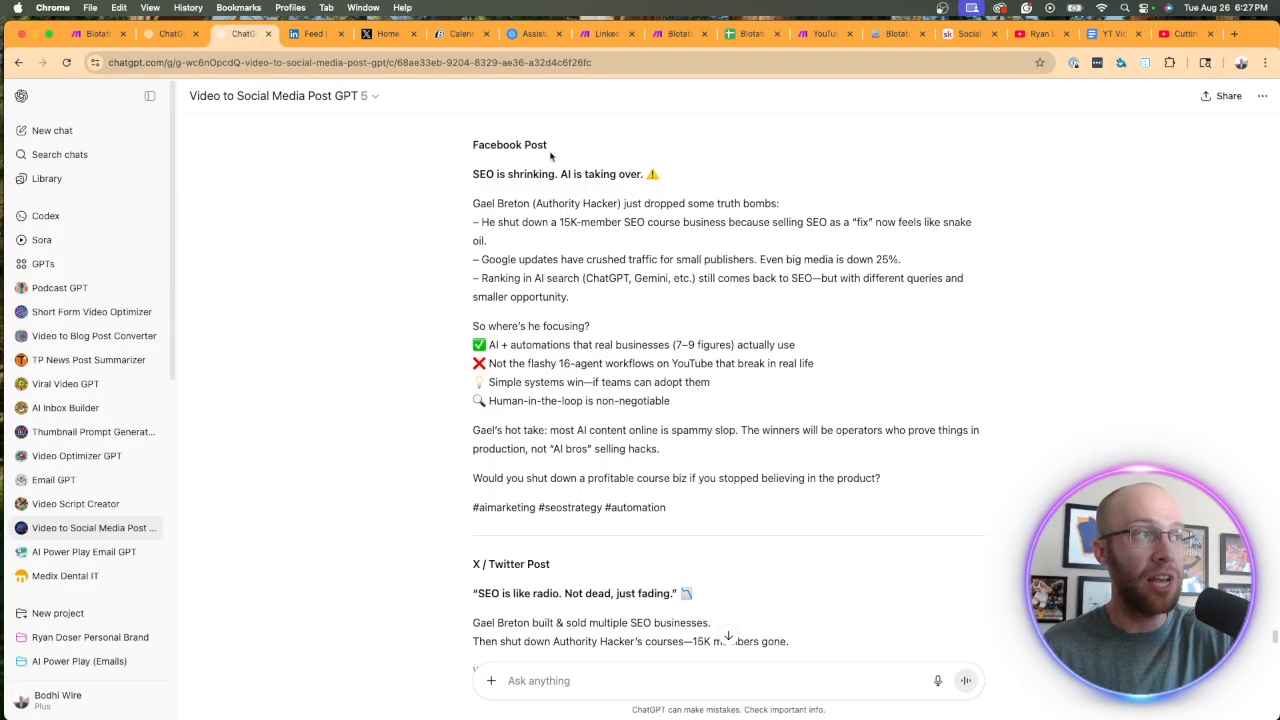
pyautogui.scroll(-15, 550, 156)
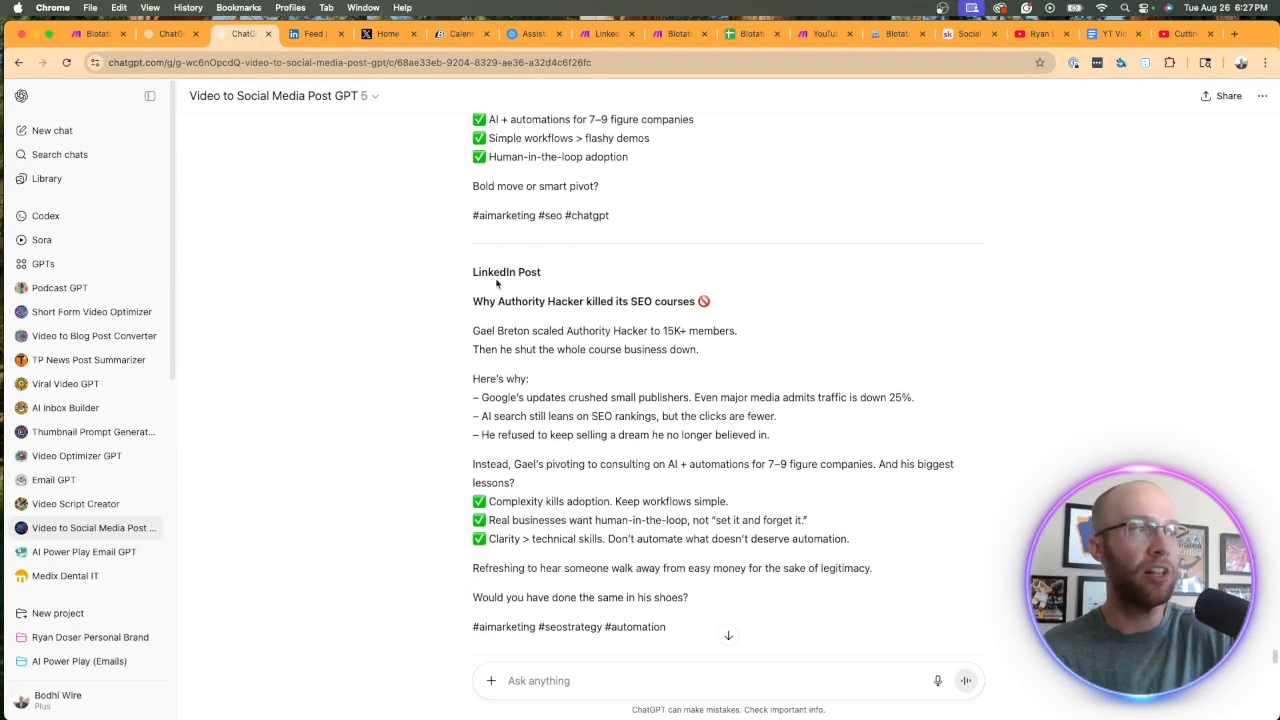
pyautogui.scroll(-2, 497, 285)
# - Copy the generated LinkedIn post about Authority Hacker's SEO courses into a new LinkedIn post, and discard the draft
pyautogui.moveTo(687, 545); pyautogui.dragTo(462, 230)
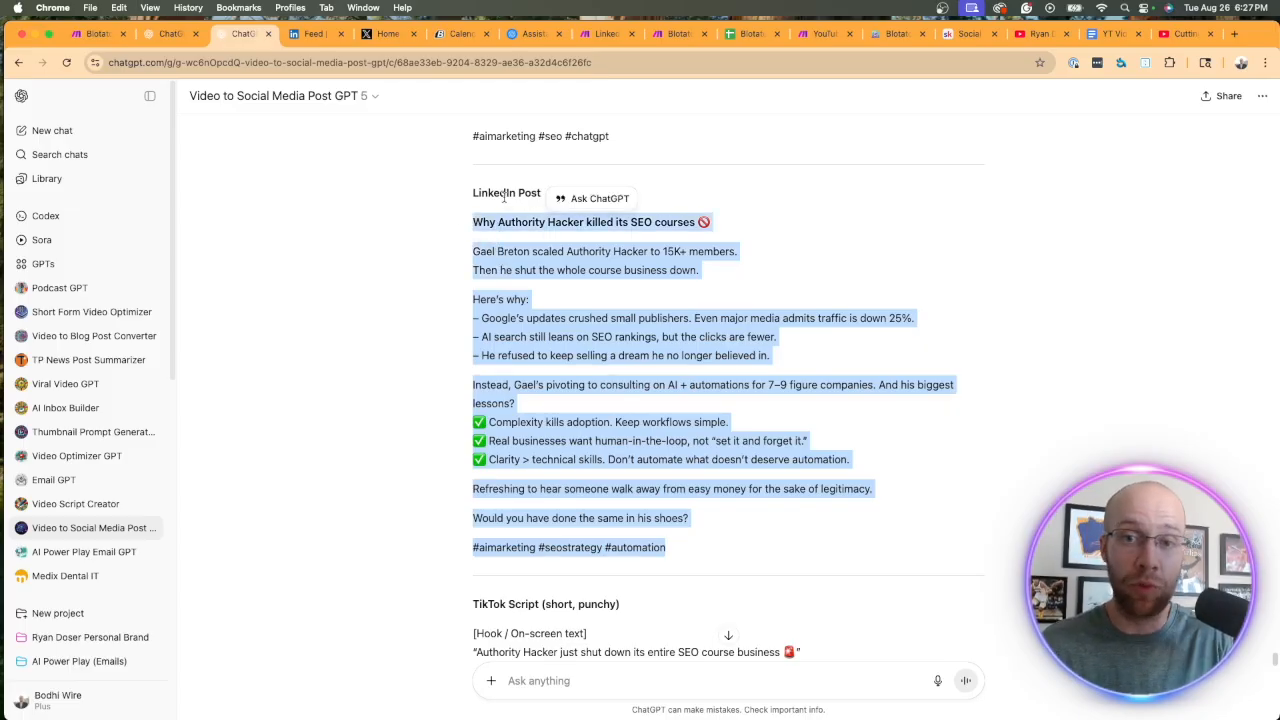
pyautogui.hotkey('ctrl', 'Tab')
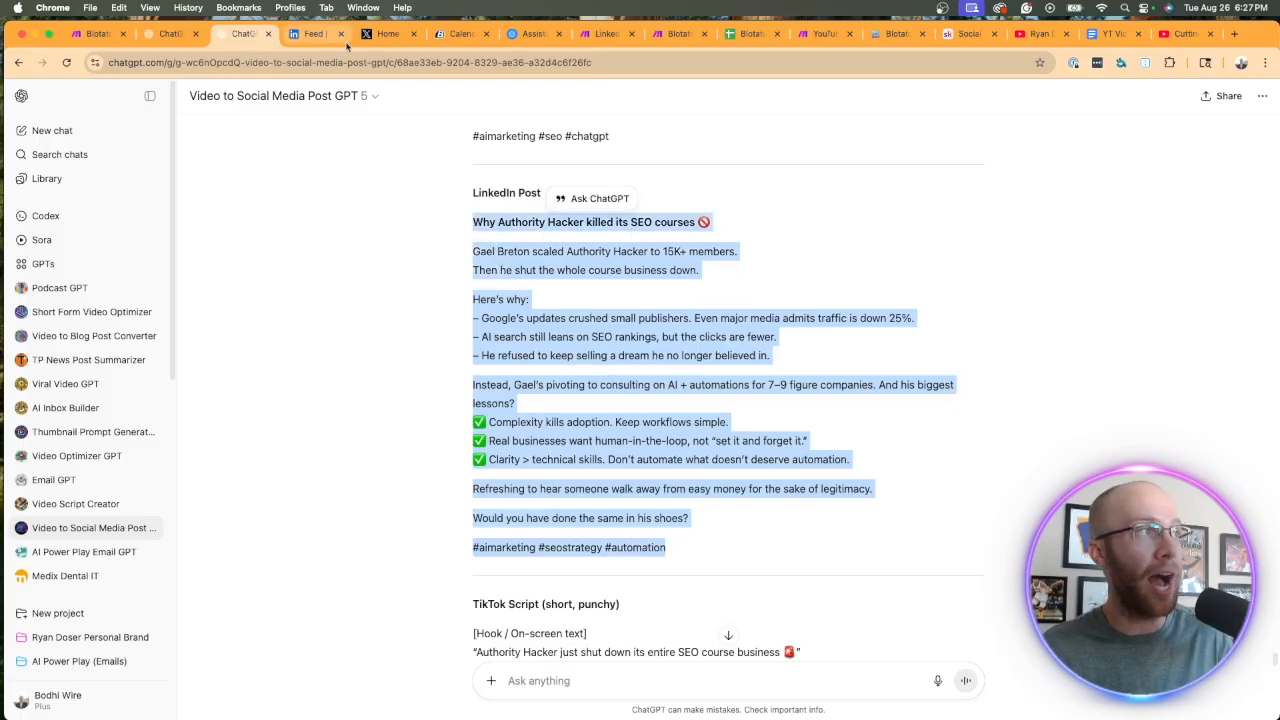
pyautogui.click(533, 165)
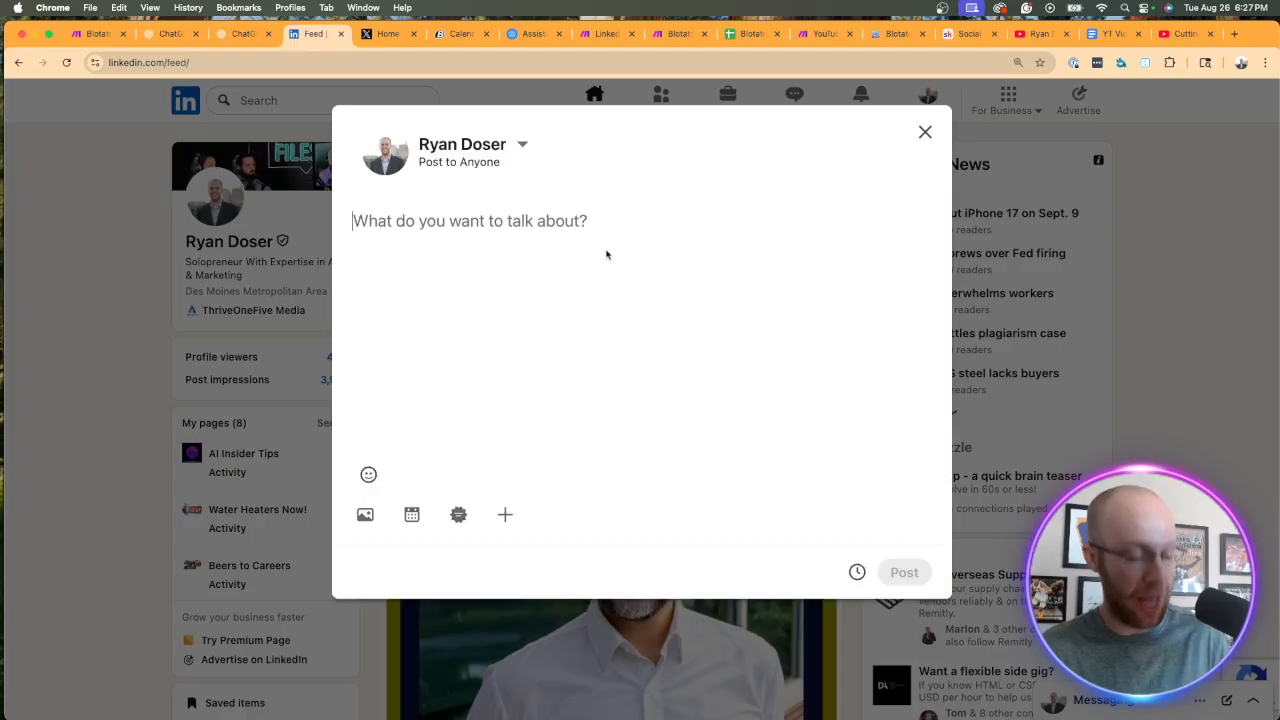
pyautogui.press('super+v')
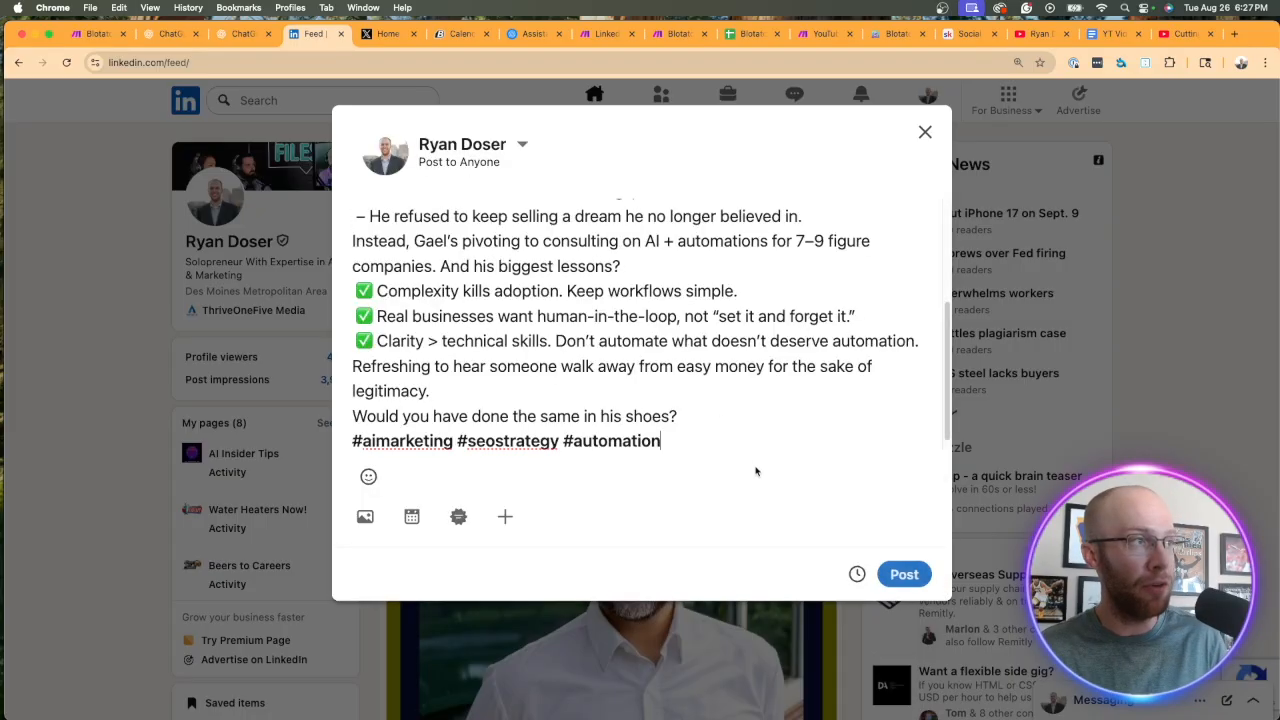
pyautogui.click(925, 132)
pyautogui.click(614, 360)
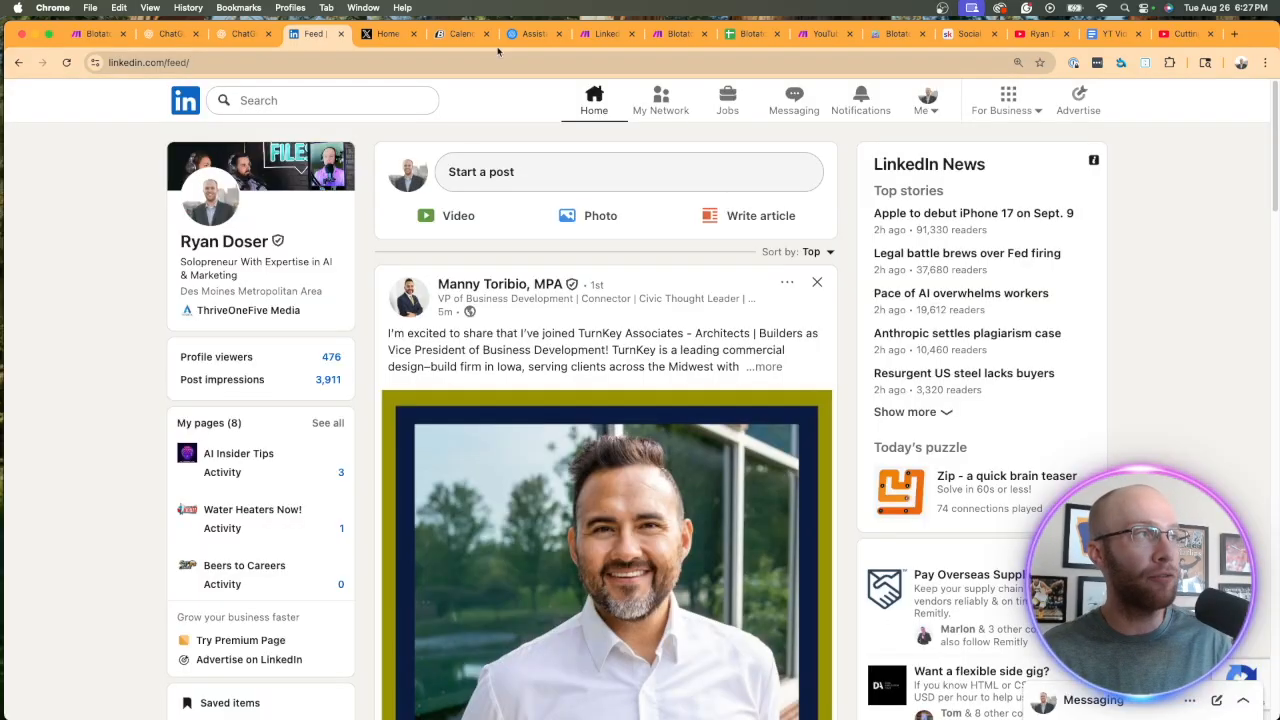
# - View the Blaze content calendar, the Blotato scenario in Make and its Google Sheet of posts, and return to ChatGPT
pyautogui.click(460, 33)
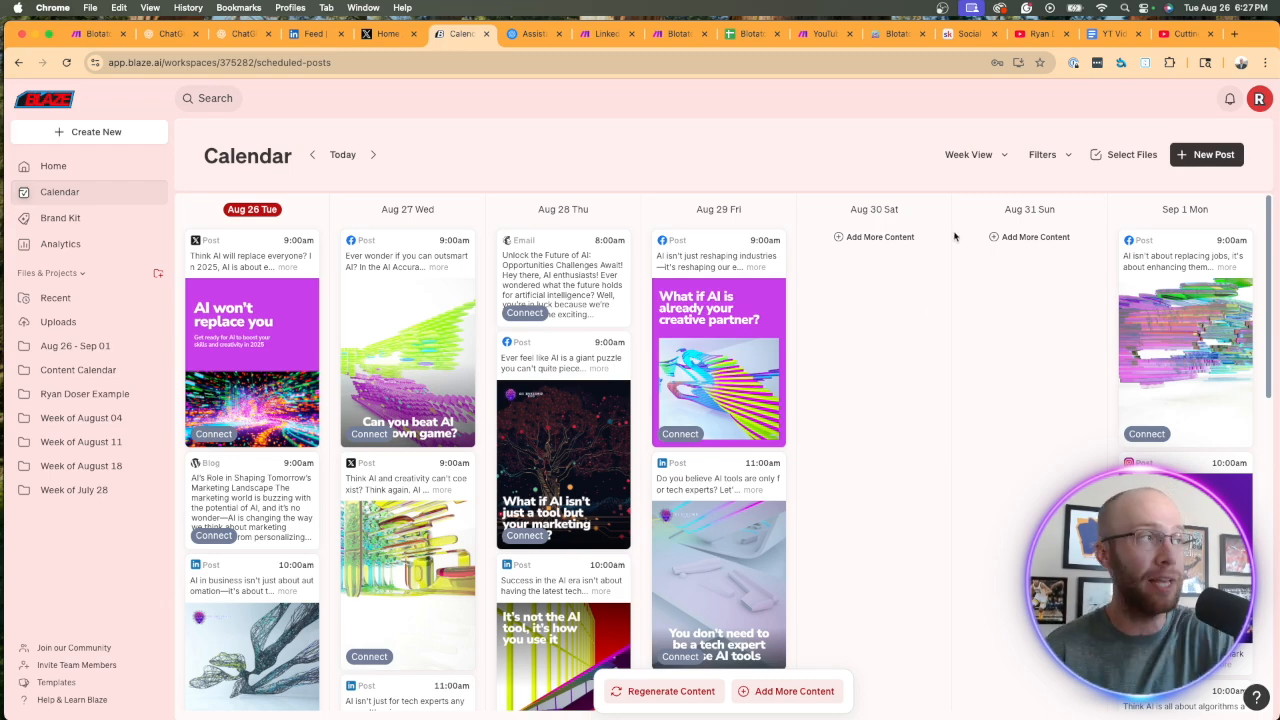
pyautogui.click(98, 34)
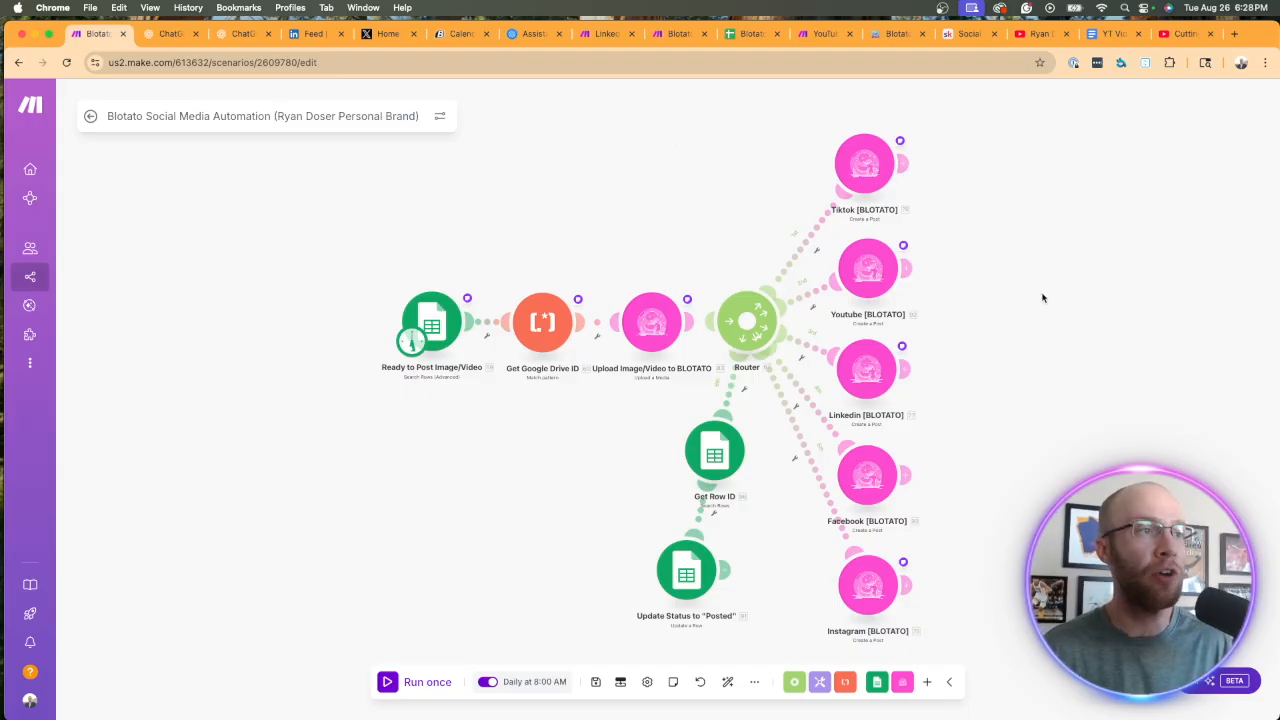
pyautogui.click(752, 36)
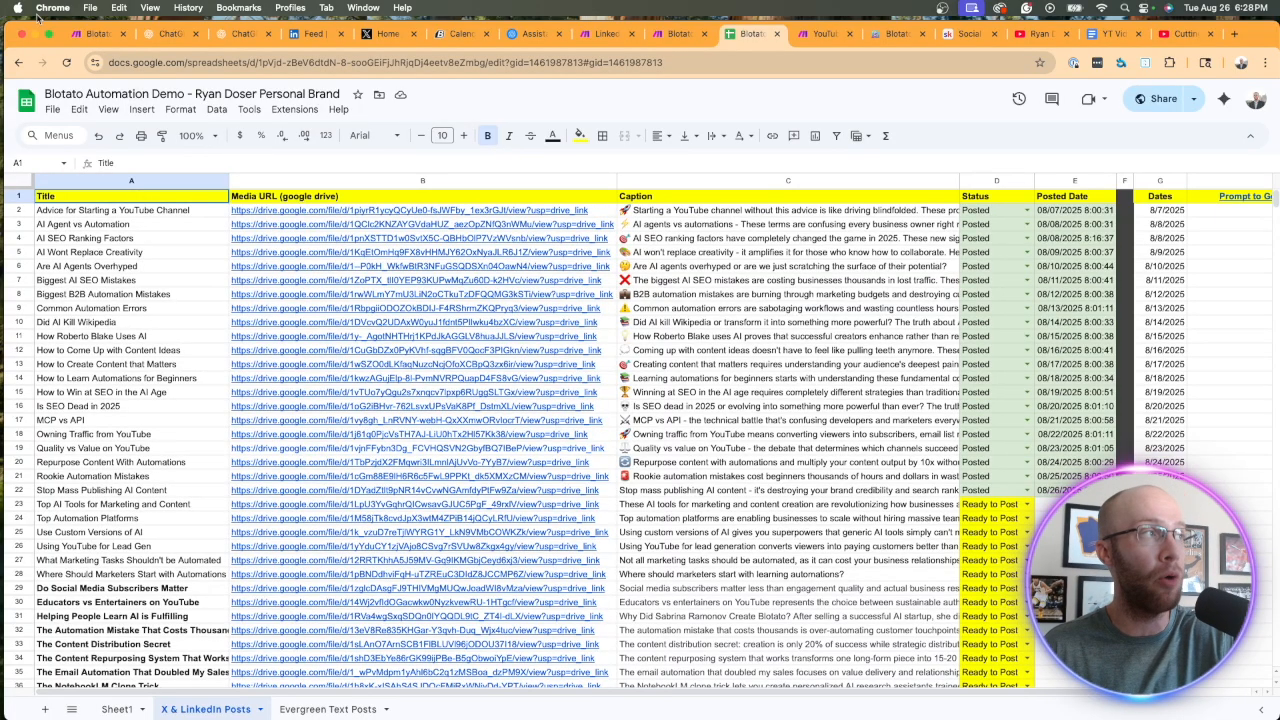
pyautogui.click(233, 38)
pyautogui.click(168, 33)
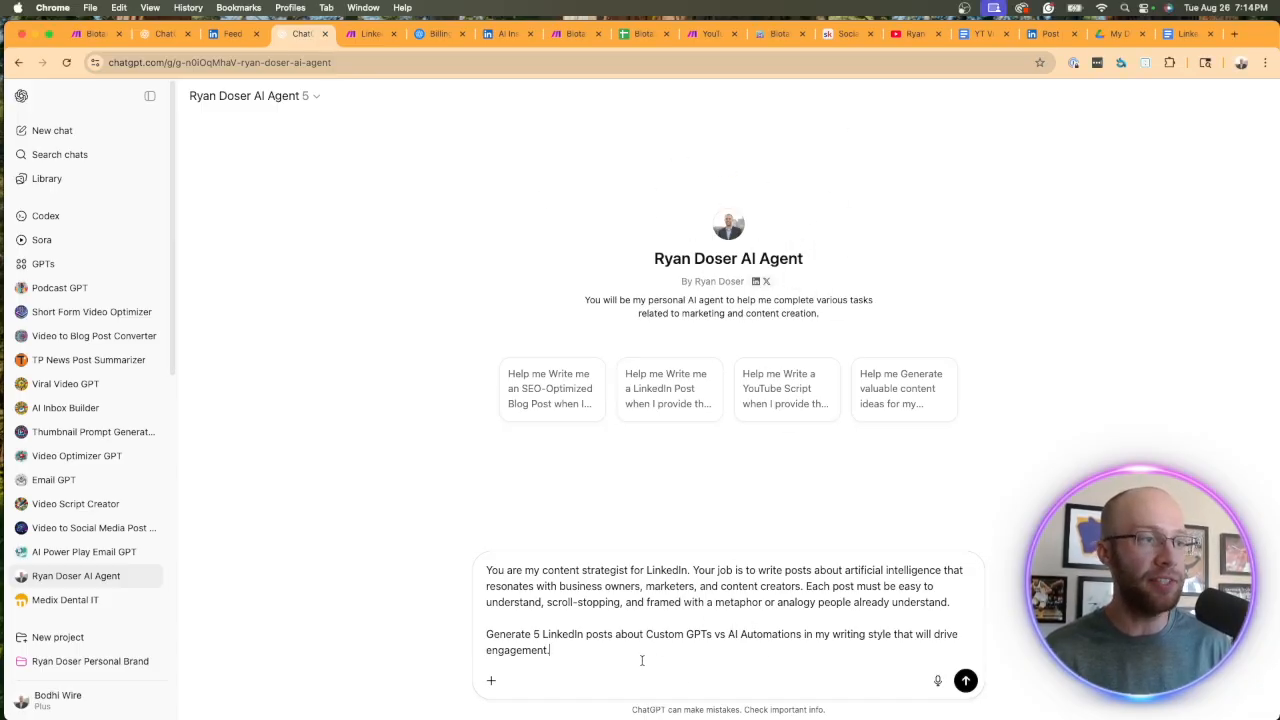
# - Examine the prepared prompt's strategist role, target audience, analogy requirement and request for 5 LinkedIn posts
pyautogui.moveTo(603, 654); pyautogui.dragTo(462, 576)
pyautogui.click(541, 572)
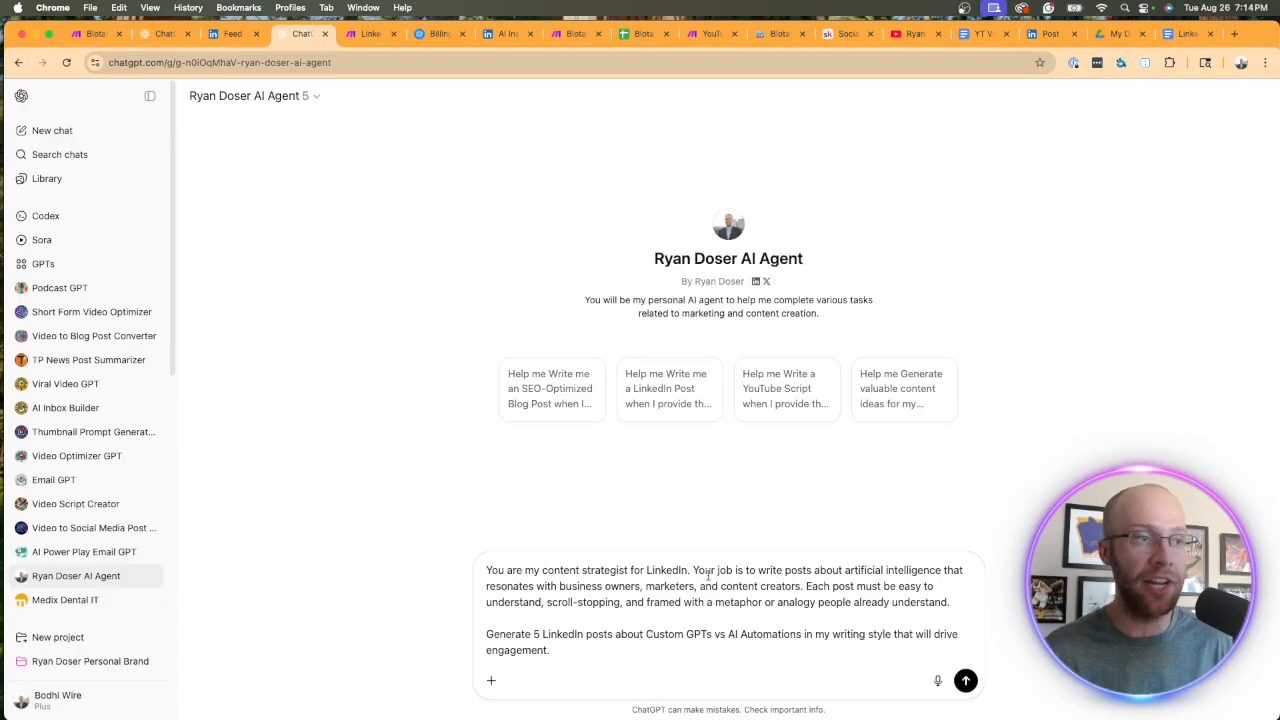
pyautogui.moveTo(716, 571); pyautogui.dragTo(767, 588)
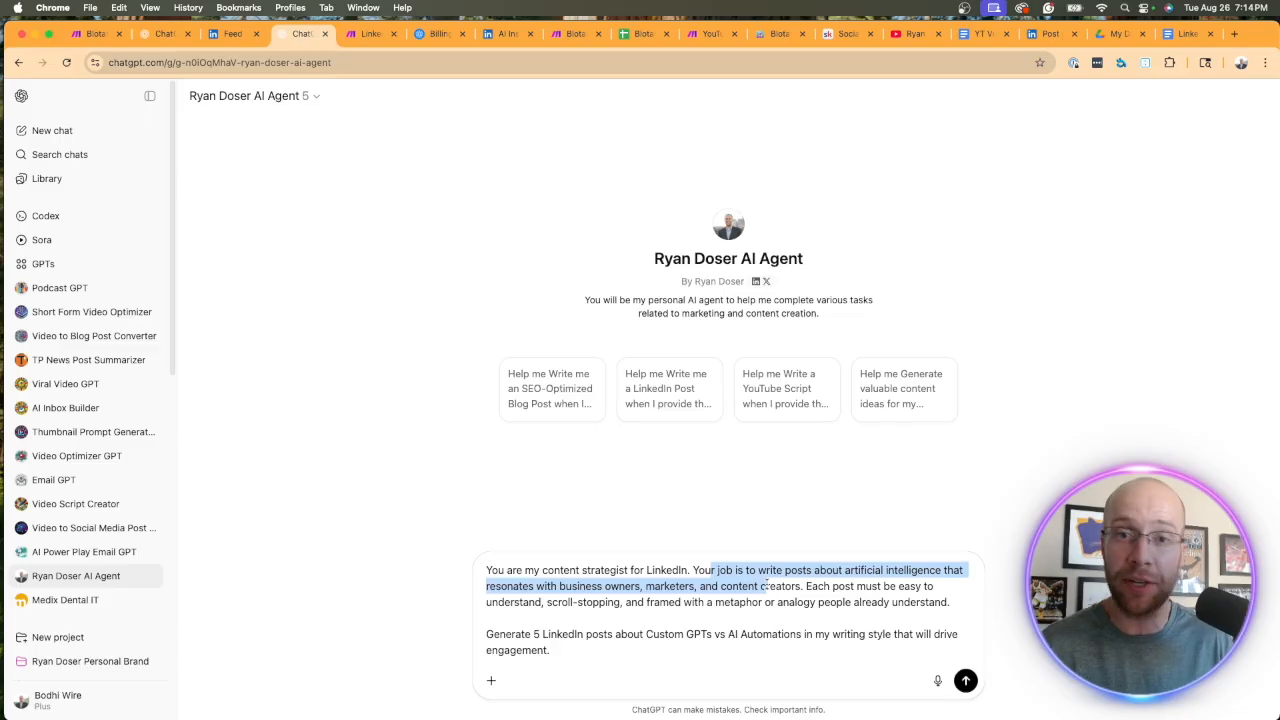
pyautogui.click(767, 588)
pyautogui.moveTo(522, 602); pyautogui.dragTo(812, 604)
pyautogui.click(826, 604)
pyautogui.moveTo(612, 652); pyautogui.dragTo(486, 632)
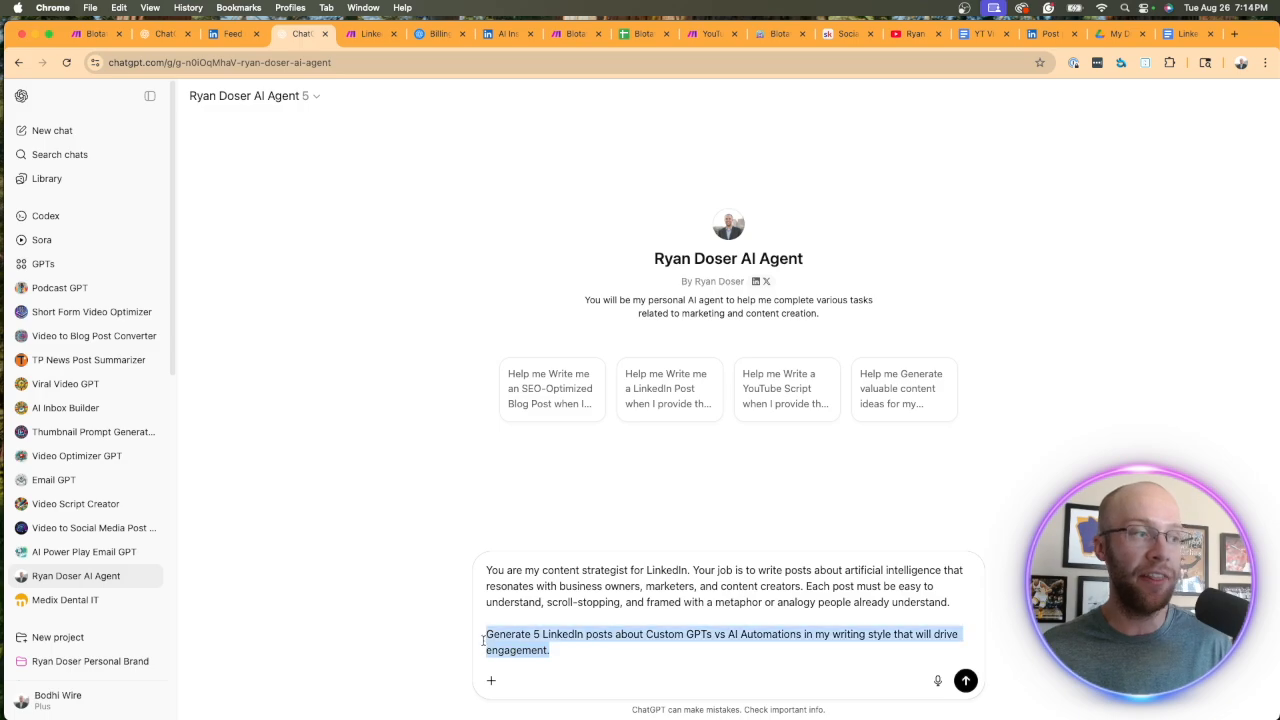
pyautogui.click(486, 634)
# - Send the content strategist prompt requesting 5 LinkedIn posts about Custom GPTs vs AI Automations to the custom GPT
pyautogui.press('super+a')
pyautogui.press('BackSpace')
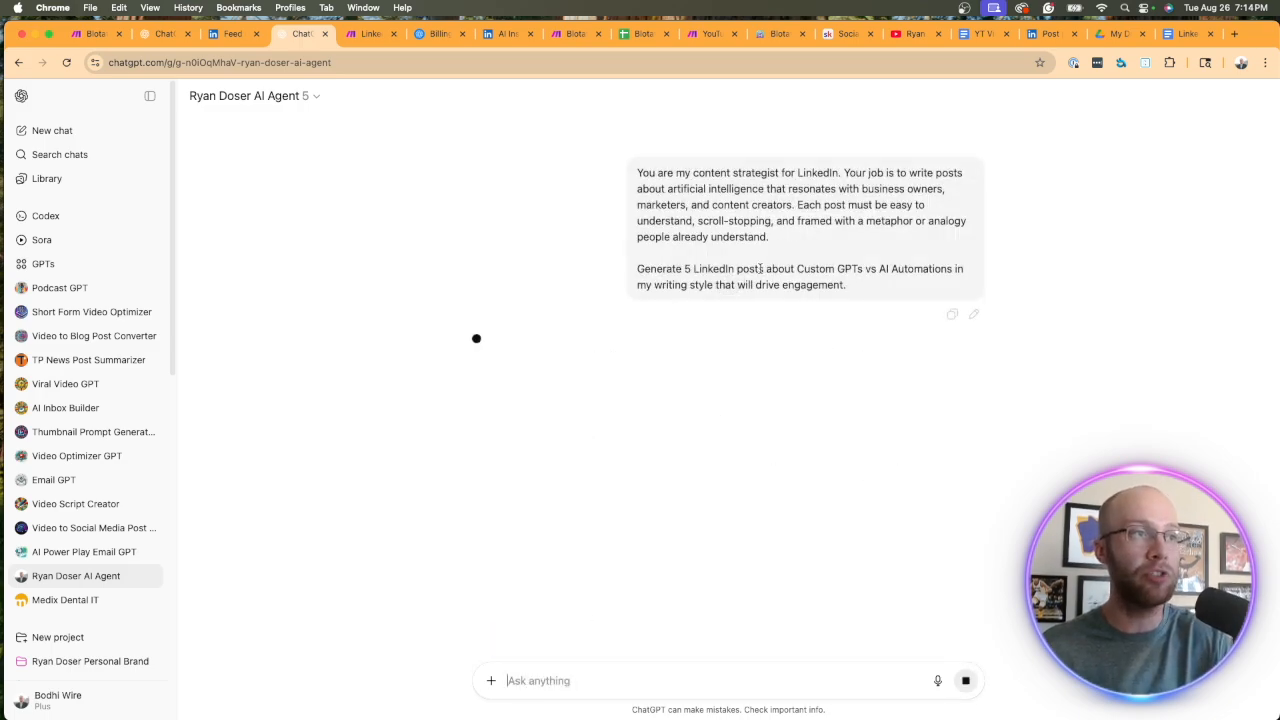
pyautogui.moveTo(763, 270); pyautogui.dragTo(854, 282)
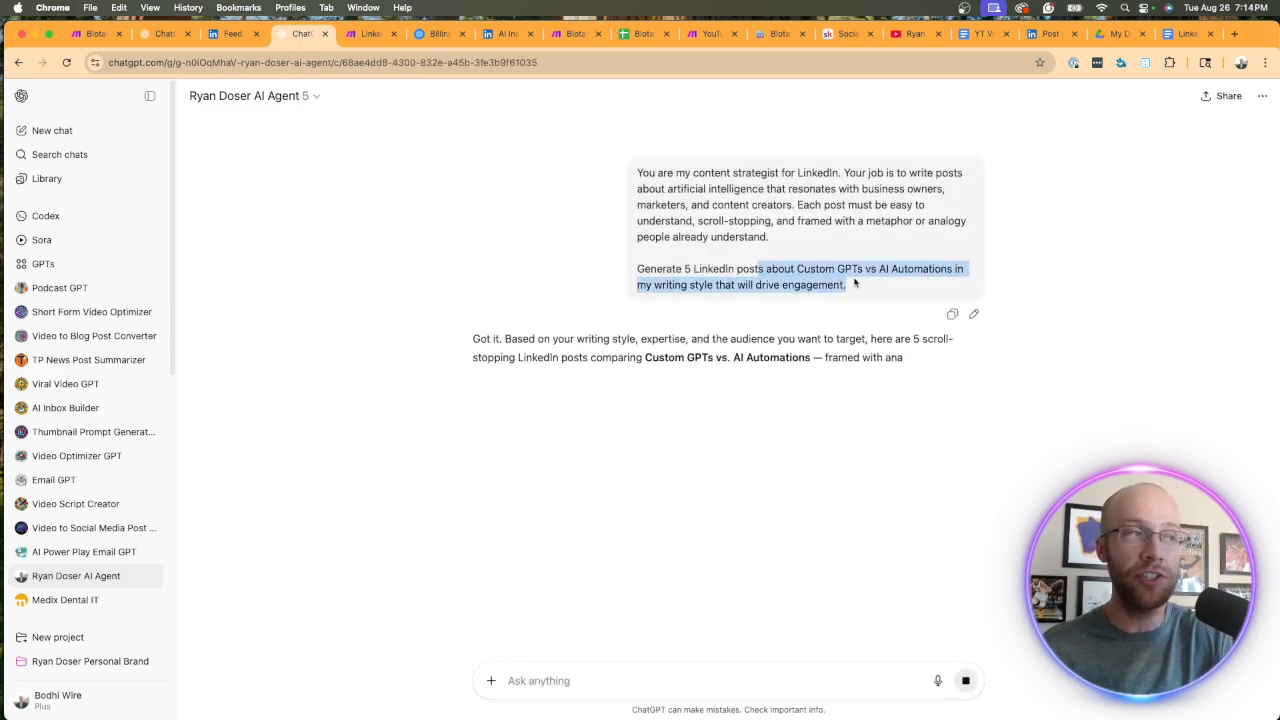
pyautogui.click(876, 282)
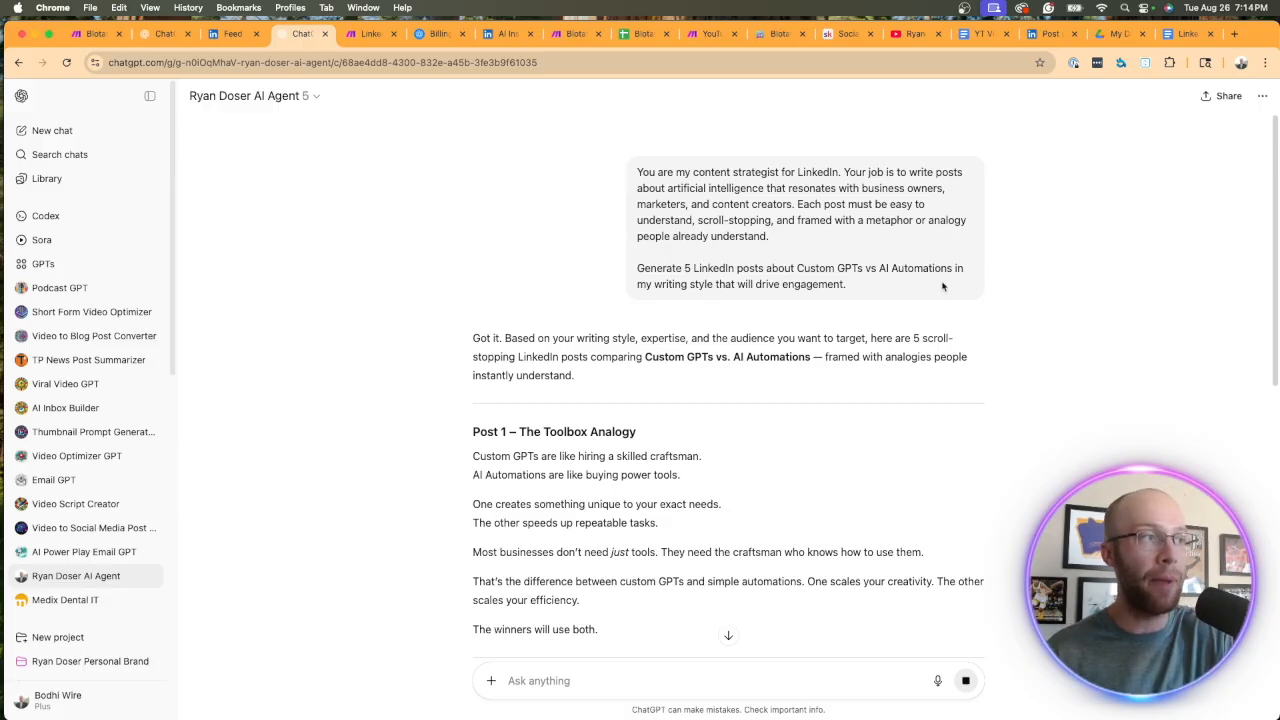
# - Read through the generated analogy posts, from the Toolbox to the Private Chef, and highlight the Restaurant Analogy text
pyautogui.scroll(-4, 786, 337)
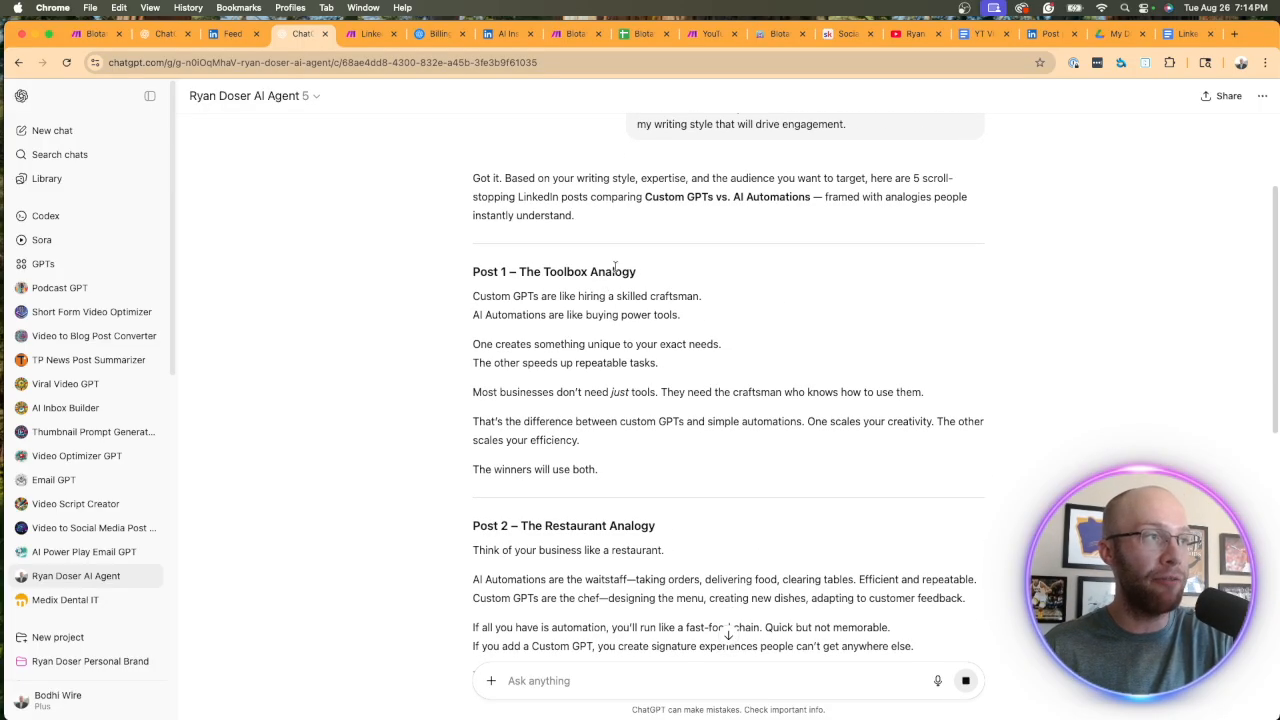
pyautogui.tripleClick(624, 271)
pyautogui.click(618, 600)
pyautogui.scroll(-5, 618, 600)
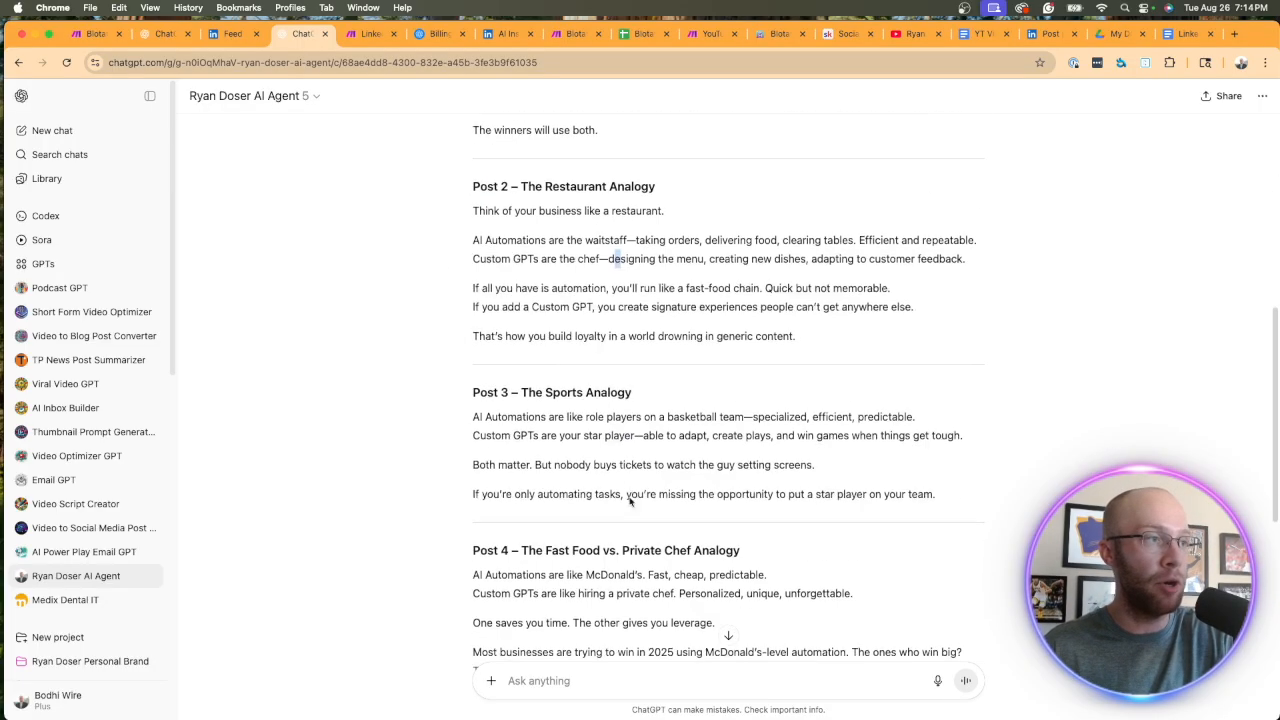
pyautogui.scroll(1, 789, 334)
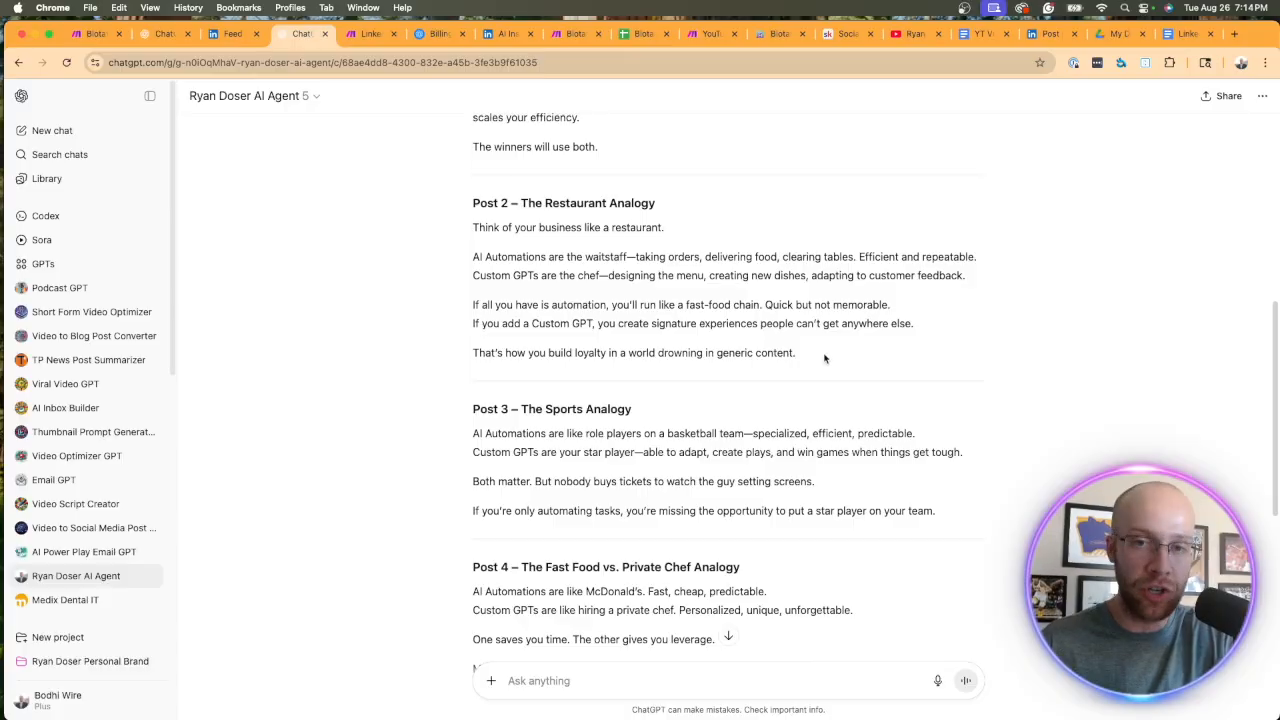
pyautogui.moveTo(829, 366); pyautogui.dragTo(472, 218)
# - View the AI Insider Tips page posts on LinkedIn, and switch to the LinkedIn Posting scenario in Make
pyautogui.click(497, 36)
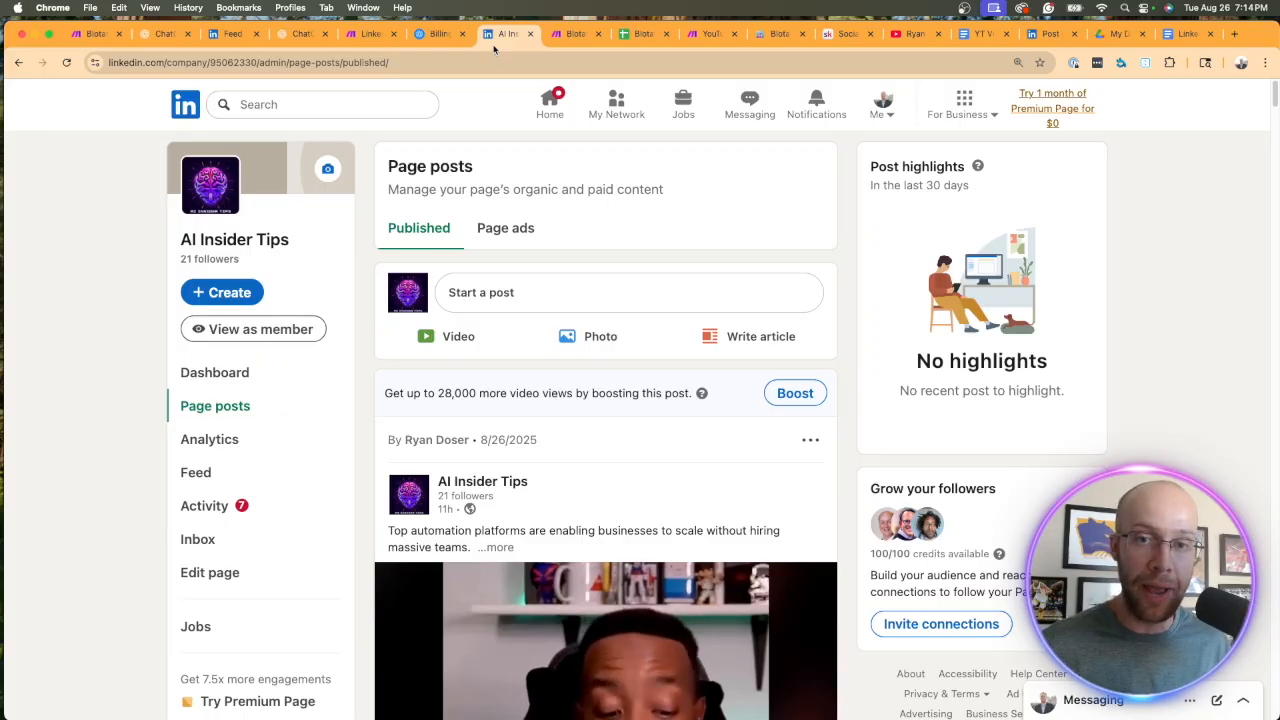
pyautogui.click(368, 36)
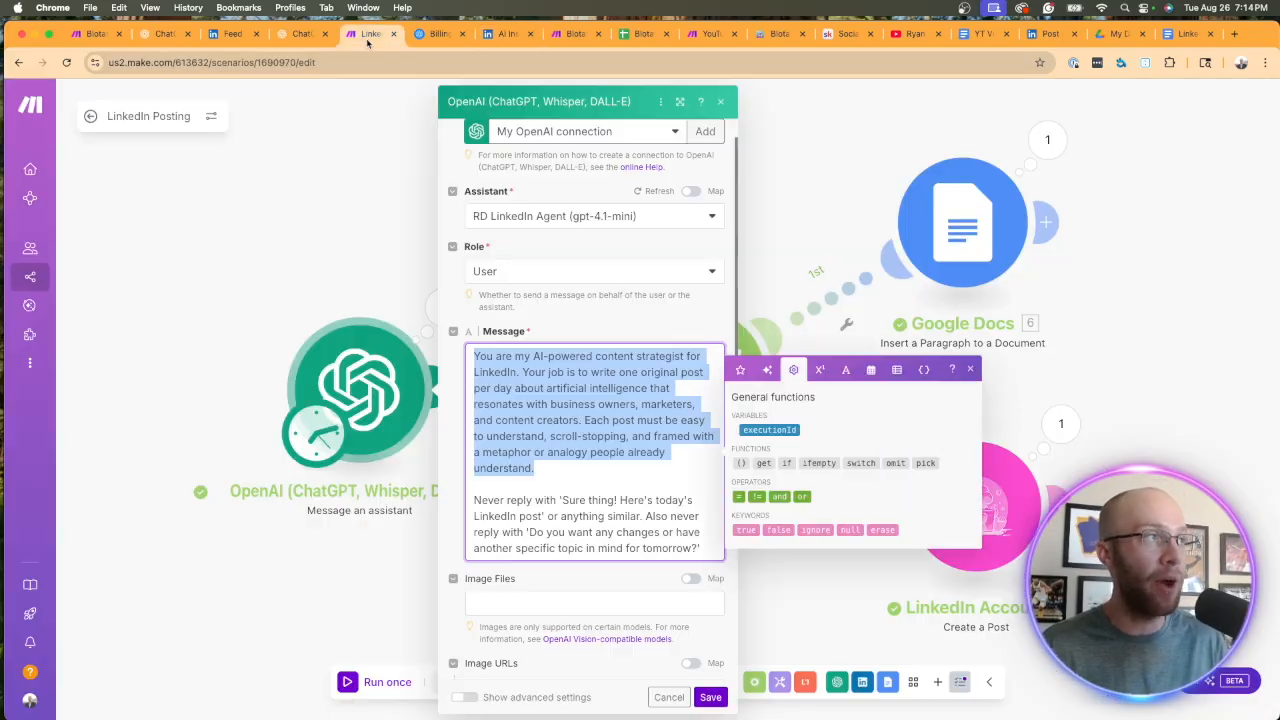
# - Close the OpenAI module's settings and view the billing overview page on the OpenAI platform, highlighting its web address
pyautogui.click(806, 211)
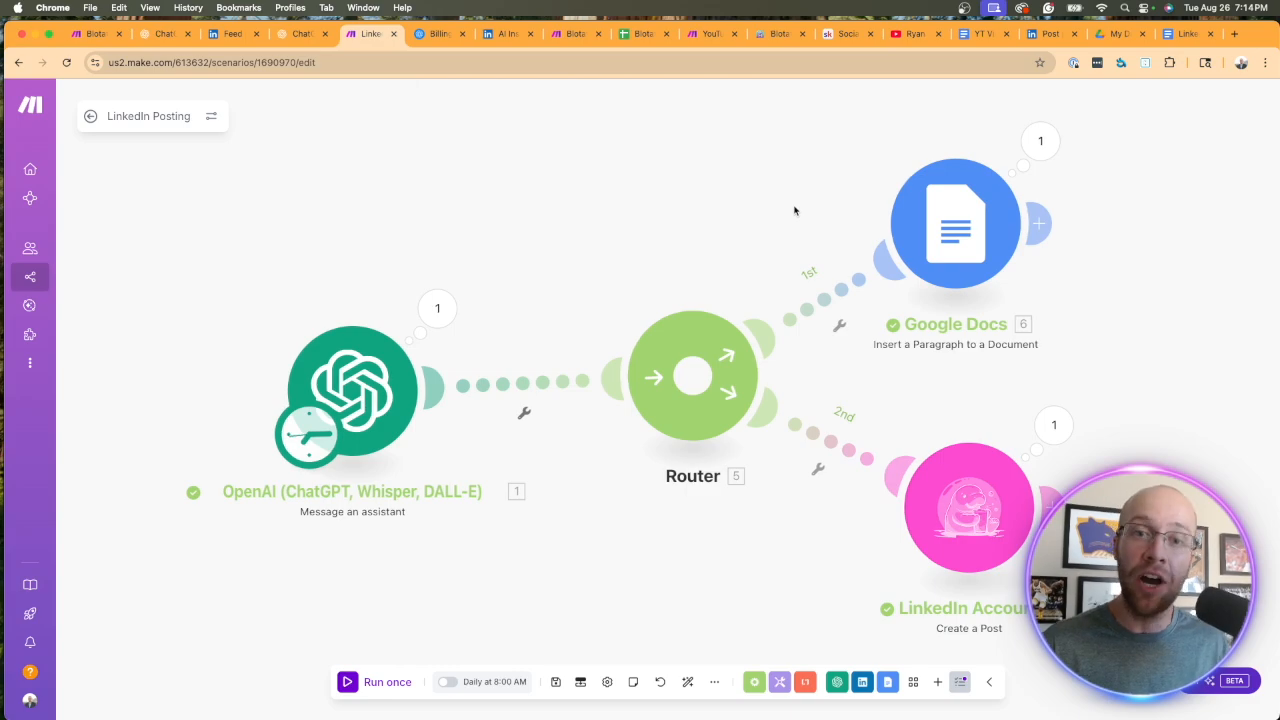
pyautogui.moveTo(794, 210); pyautogui.dragTo(676, 196)
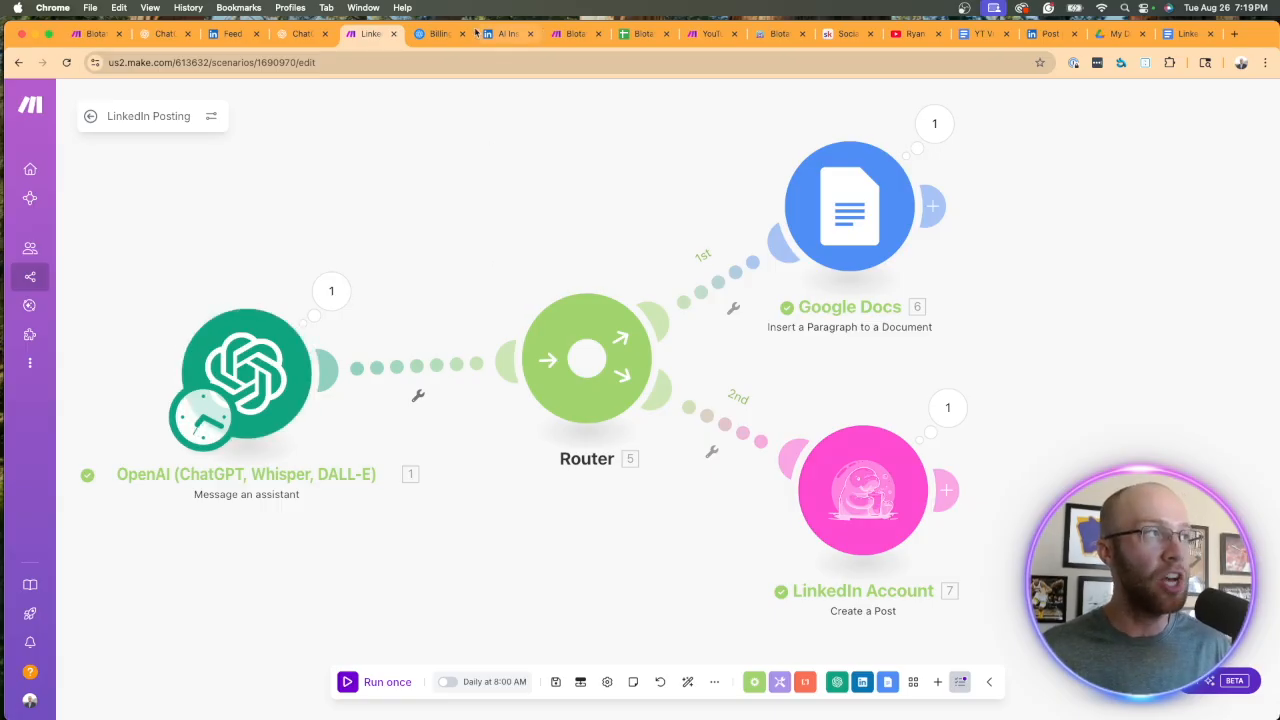
pyautogui.click(440, 33)
pyautogui.doubleClick(260, 62)
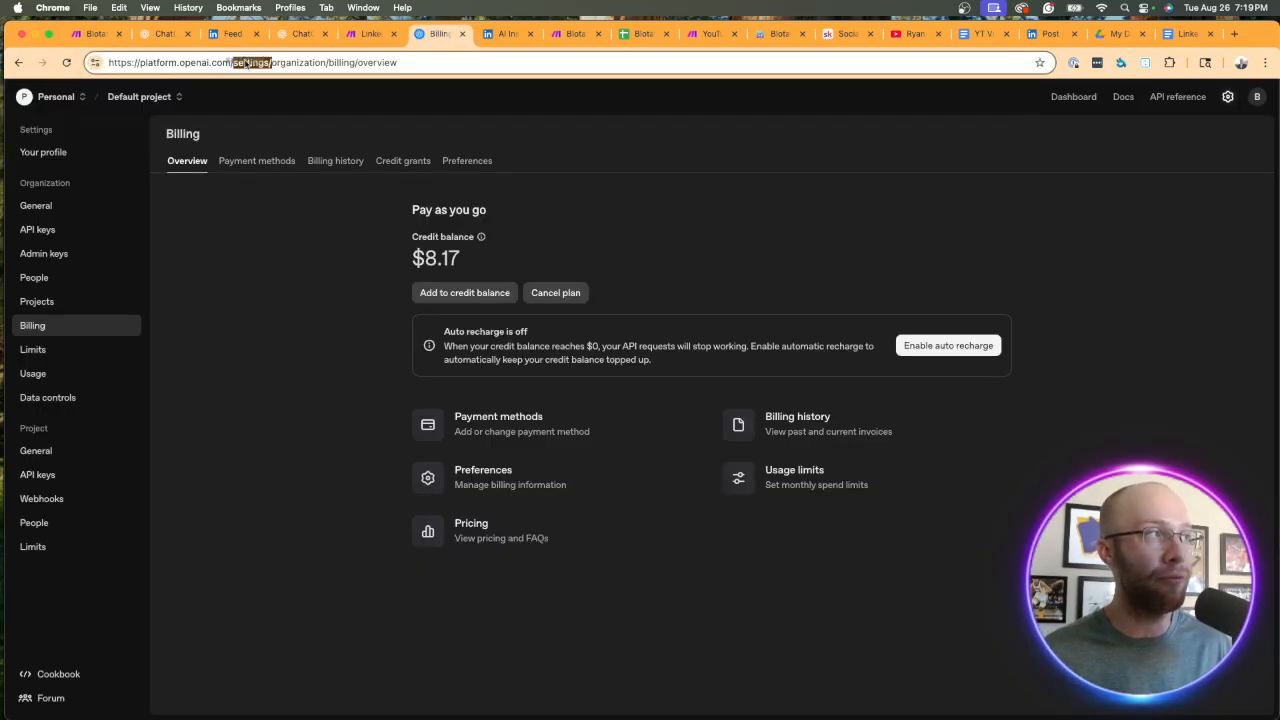
pyautogui.tripleClick(228, 62)
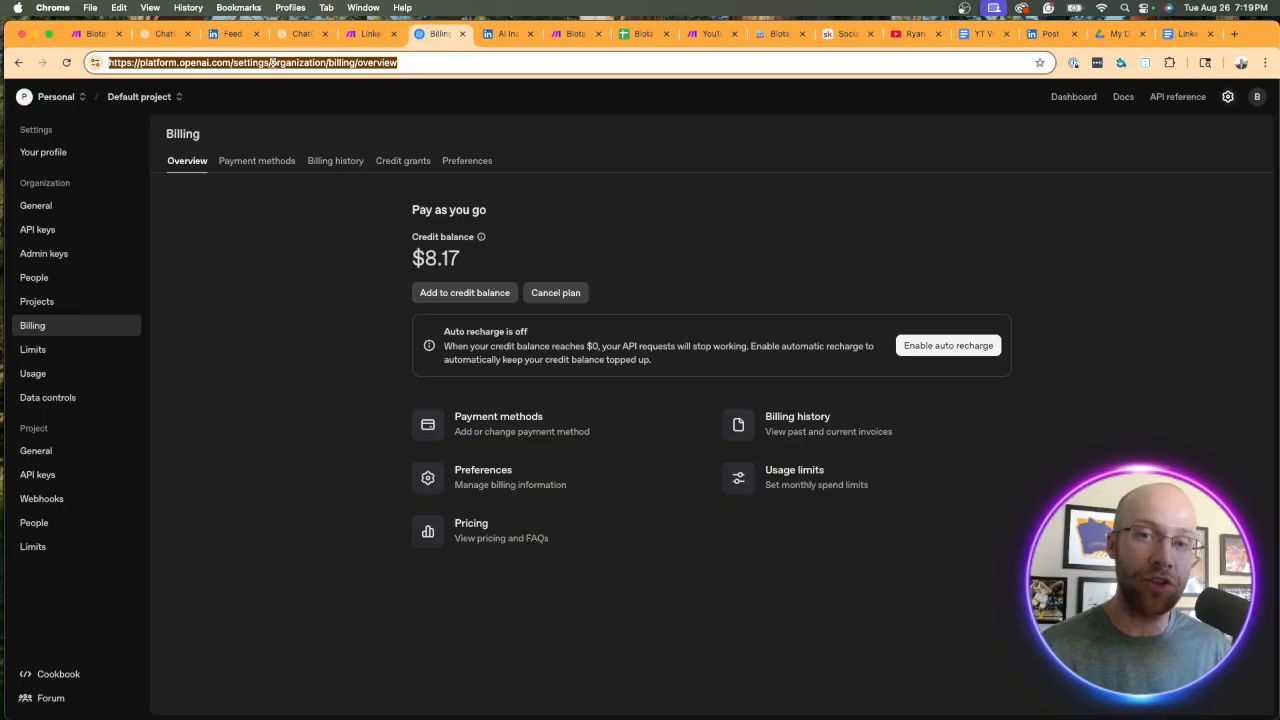
pyautogui.click(1252, 98)
pyautogui.click(474, 263)
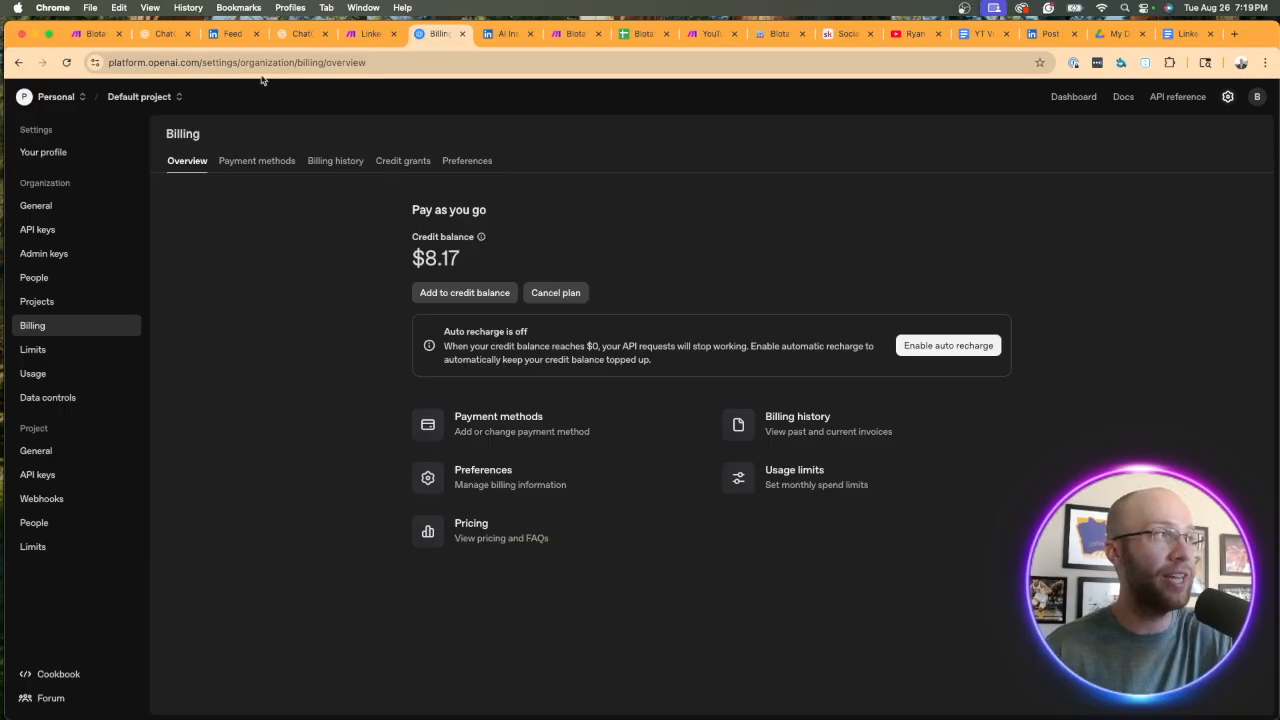
# - Return to the LinkedIn Posting scenario in Make, reopen the OpenAI module's settings and bring up the form for a new connection
pyautogui.click(362, 37)
pyautogui.click(246, 372)
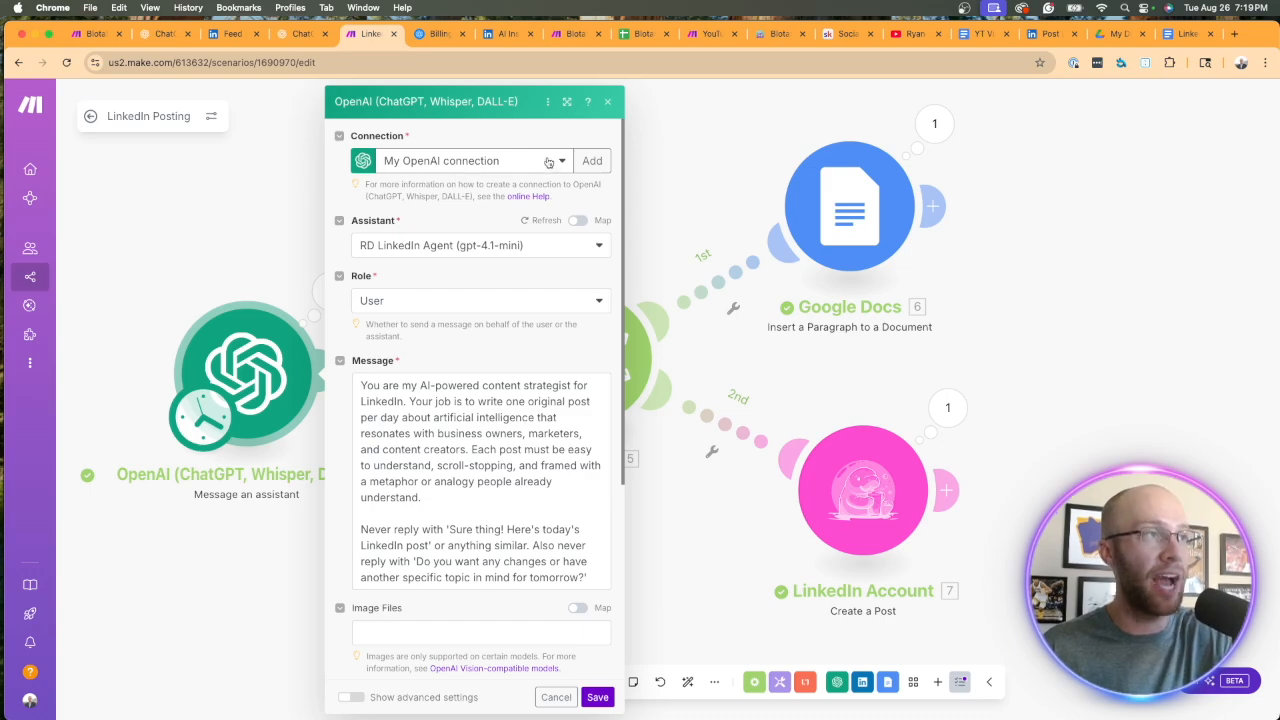
pyautogui.click(591, 161)
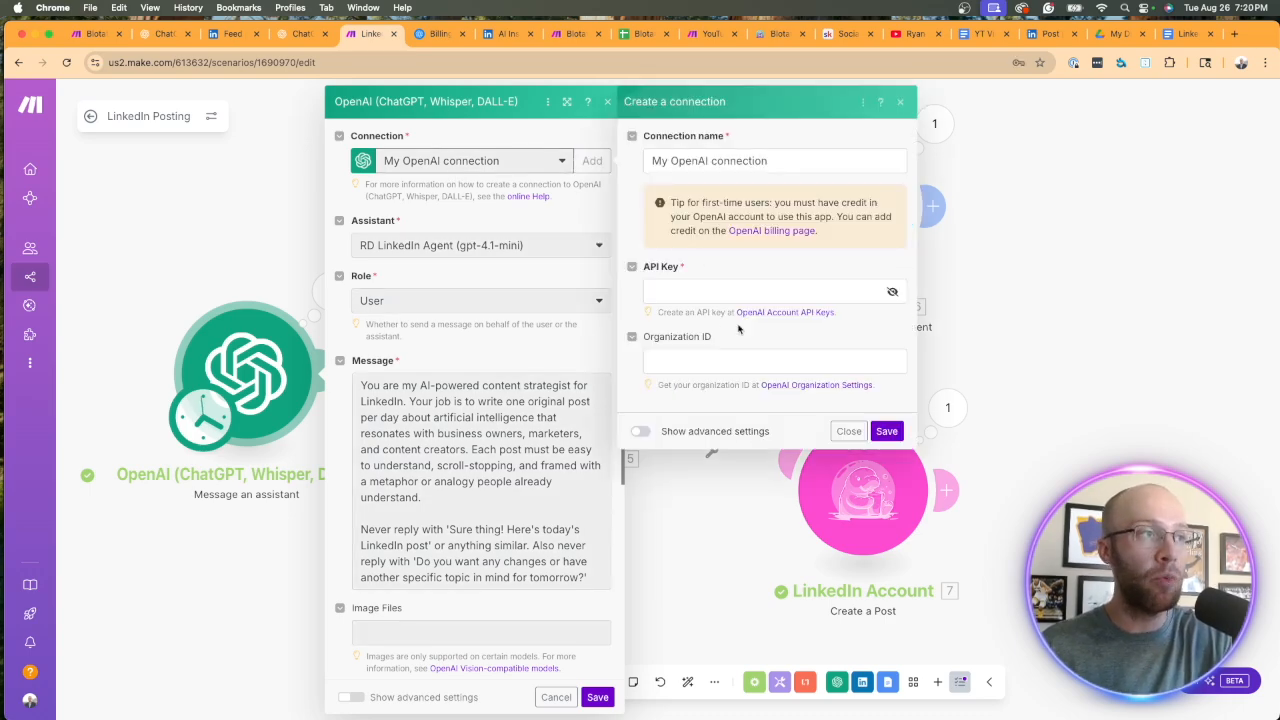
# - Switch to the OpenAI platform, view the project's API keys and the form for creating a new secret key, and dismiss it
pyautogui.click(440, 33)
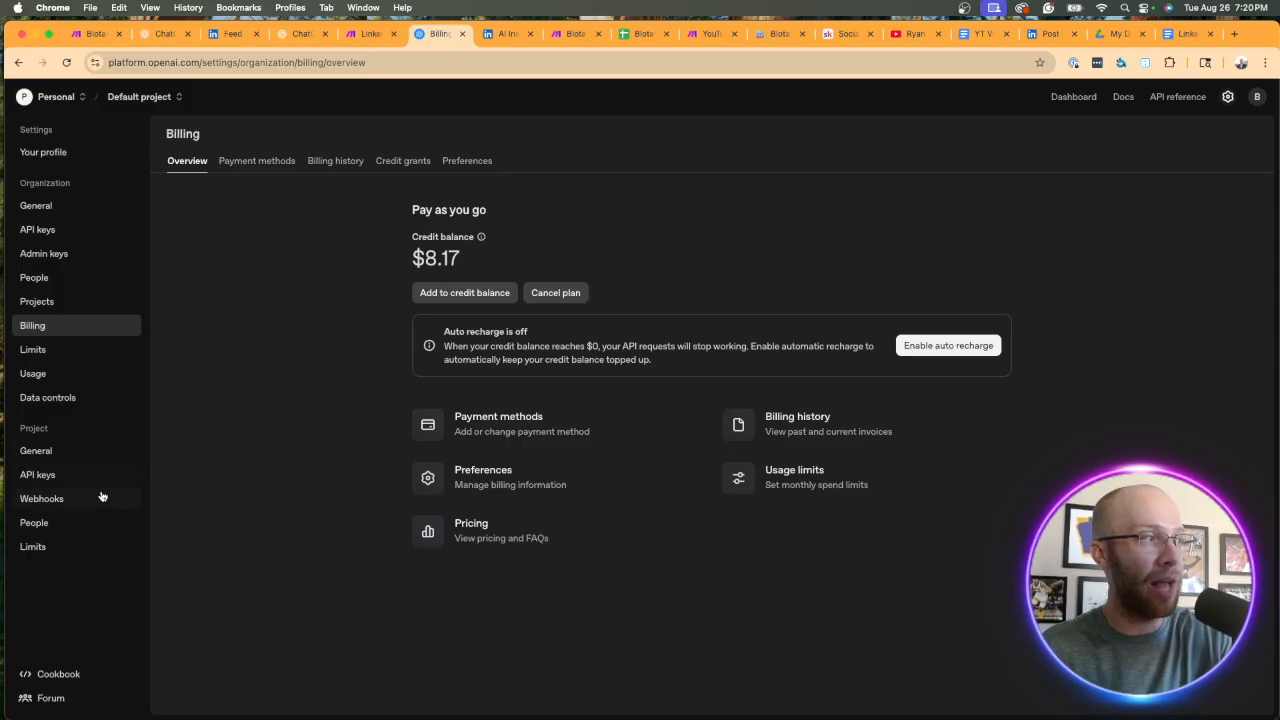
pyautogui.moveTo(509, 254); pyautogui.dragTo(355, 250)
pyautogui.click(340, 252)
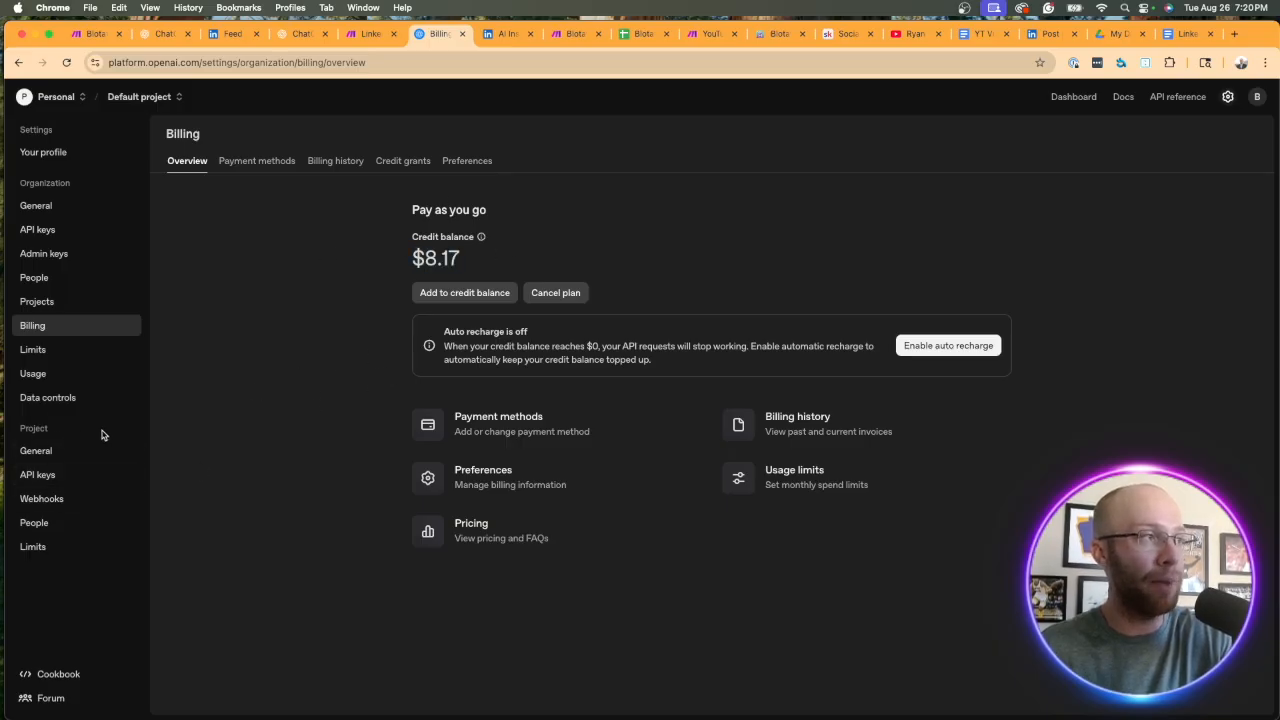
pyautogui.click(47, 474)
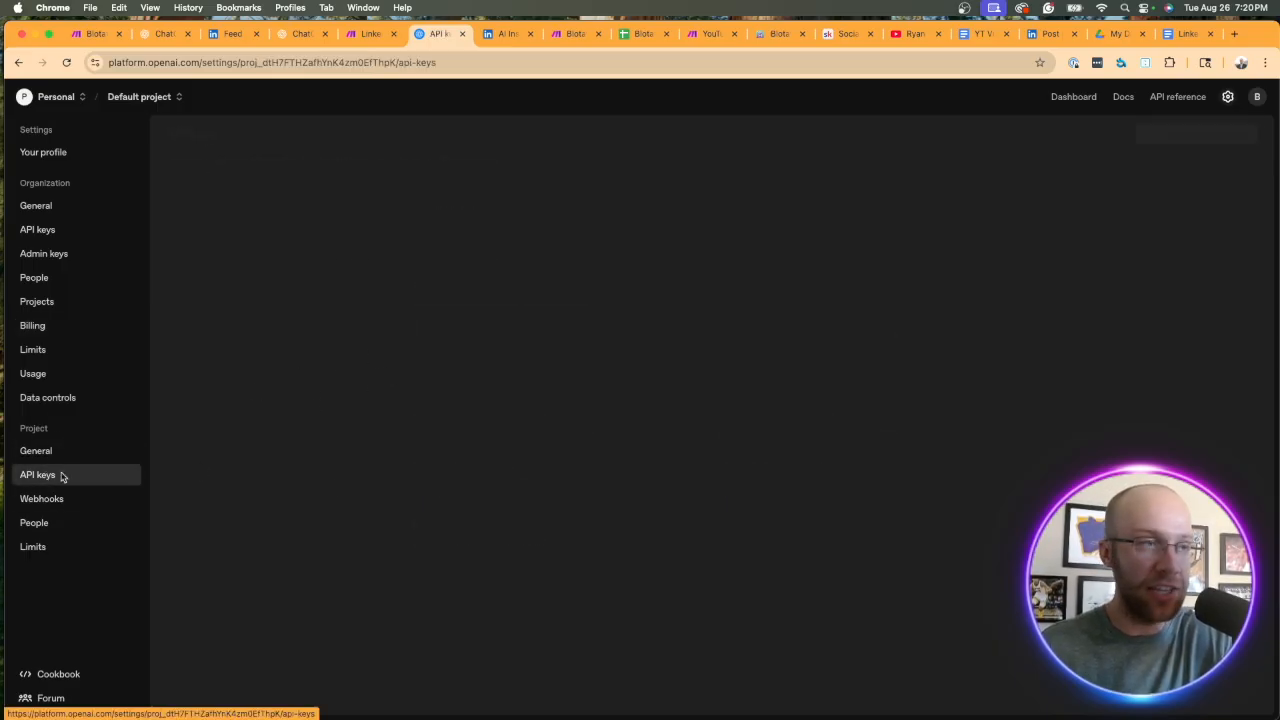
pyautogui.click(1192, 136)
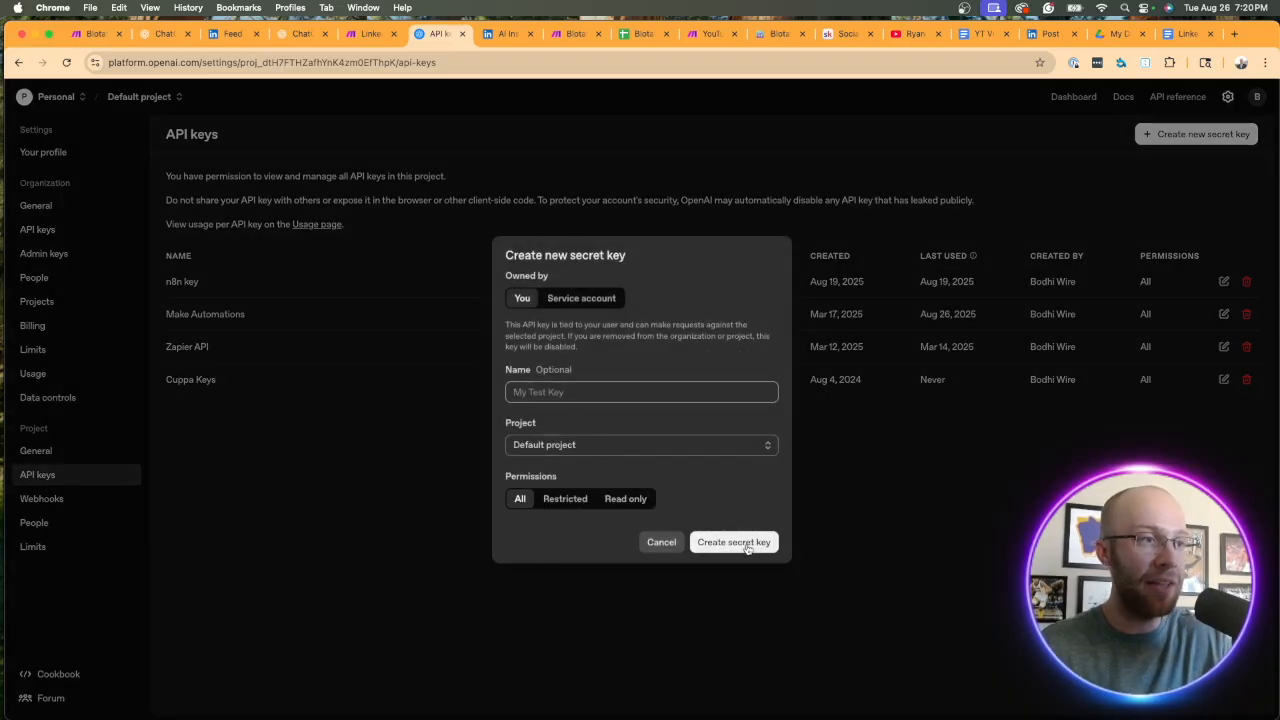
pyautogui.click(933, 477)
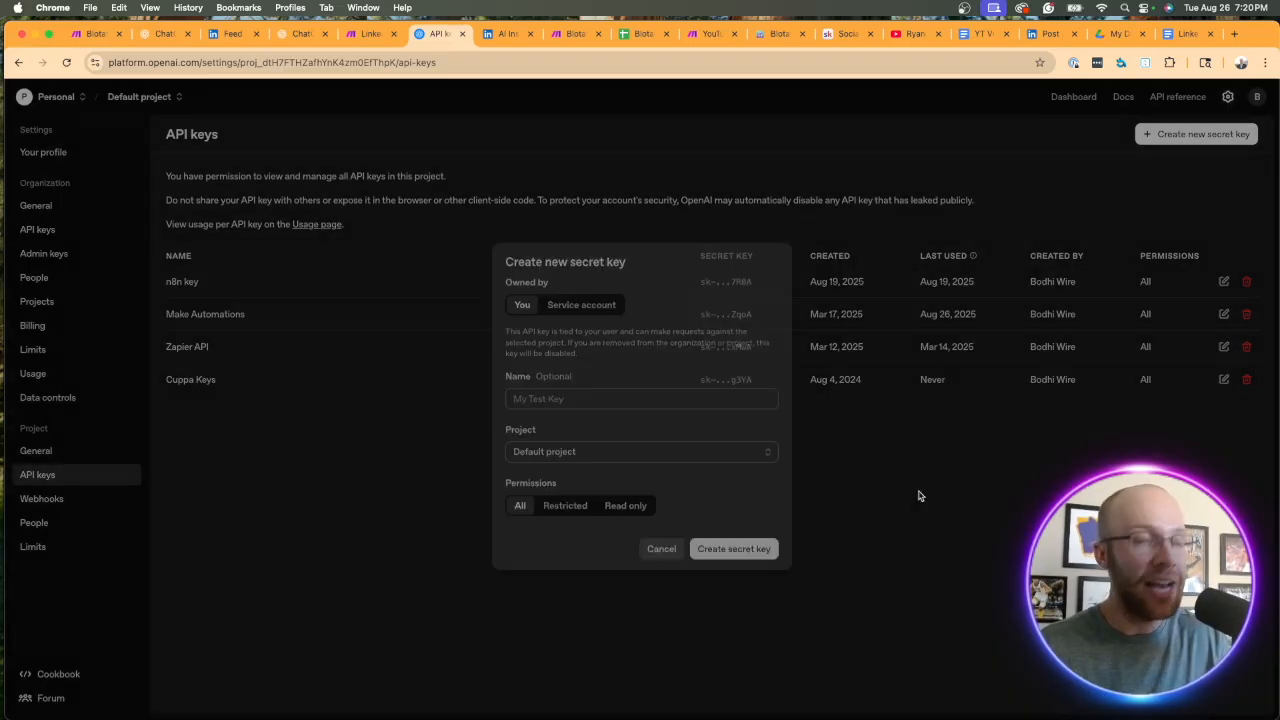
# - Go back to Make, look over the new connection's API Key and Organization ID fields, and close the form without saving
pyautogui.click(360, 34)
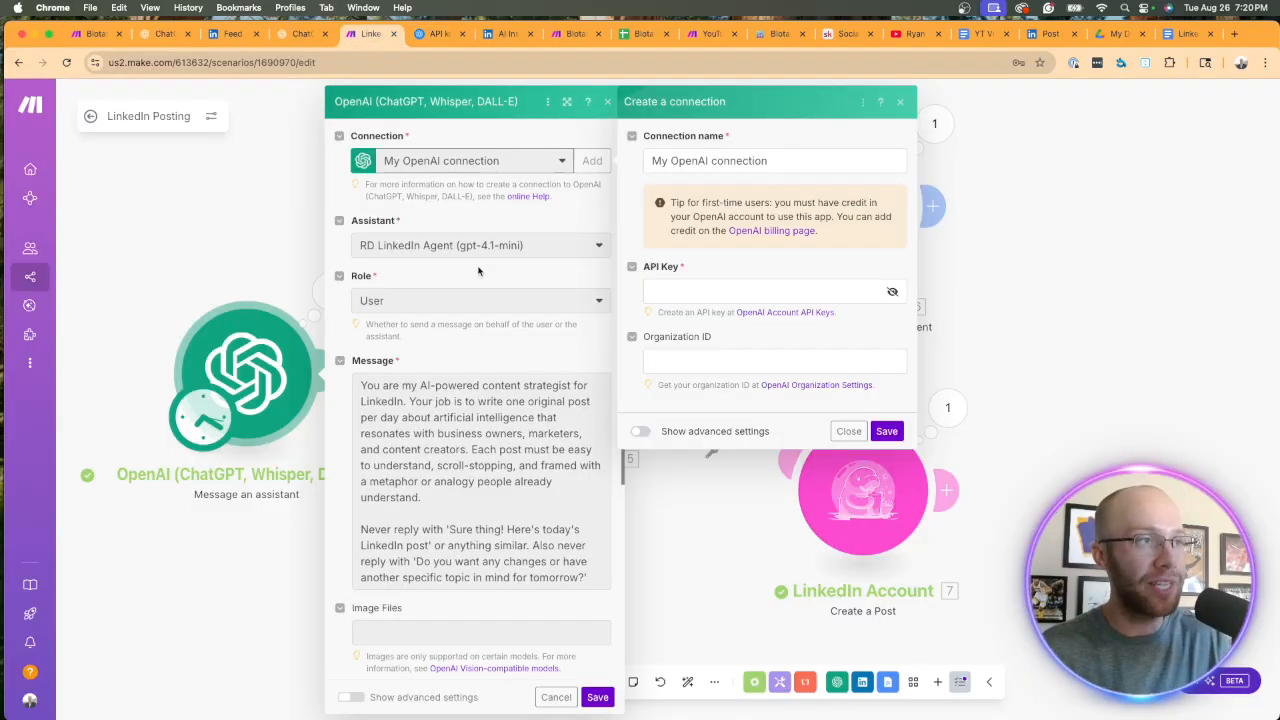
pyautogui.click(683, 284)
pyautogui.click(690, 402)
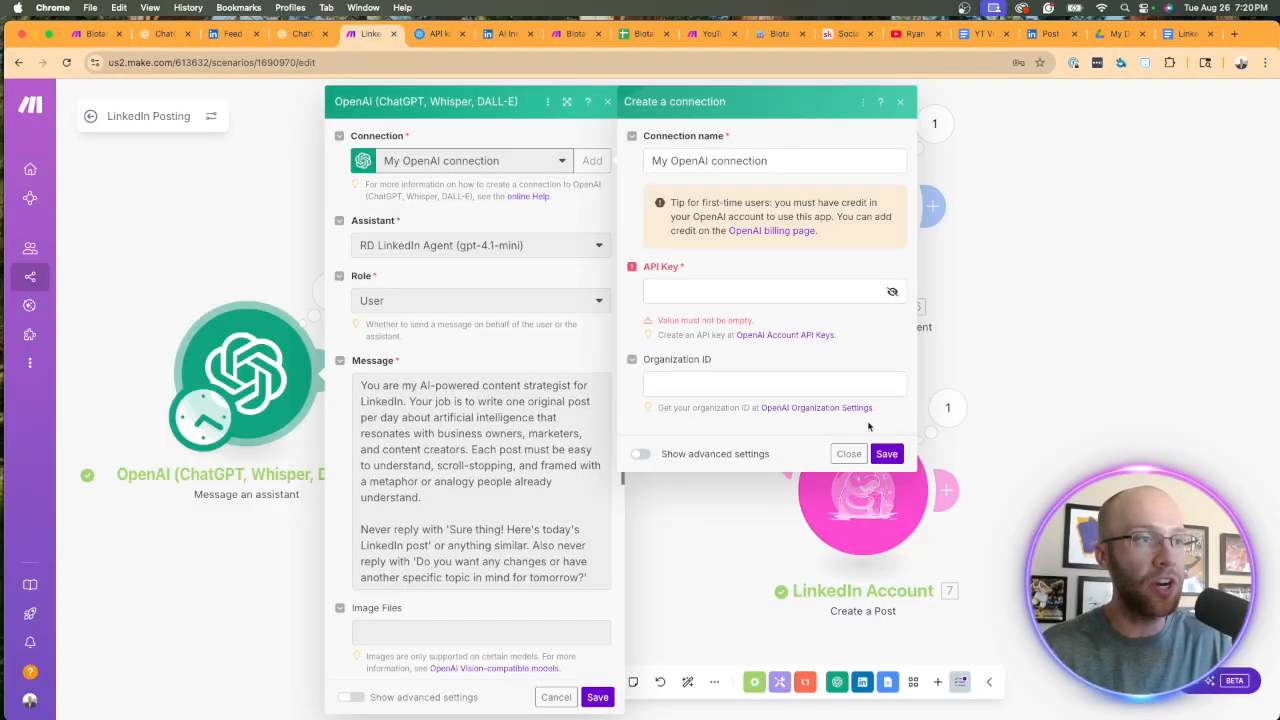
pyautogui.click(900, 102)
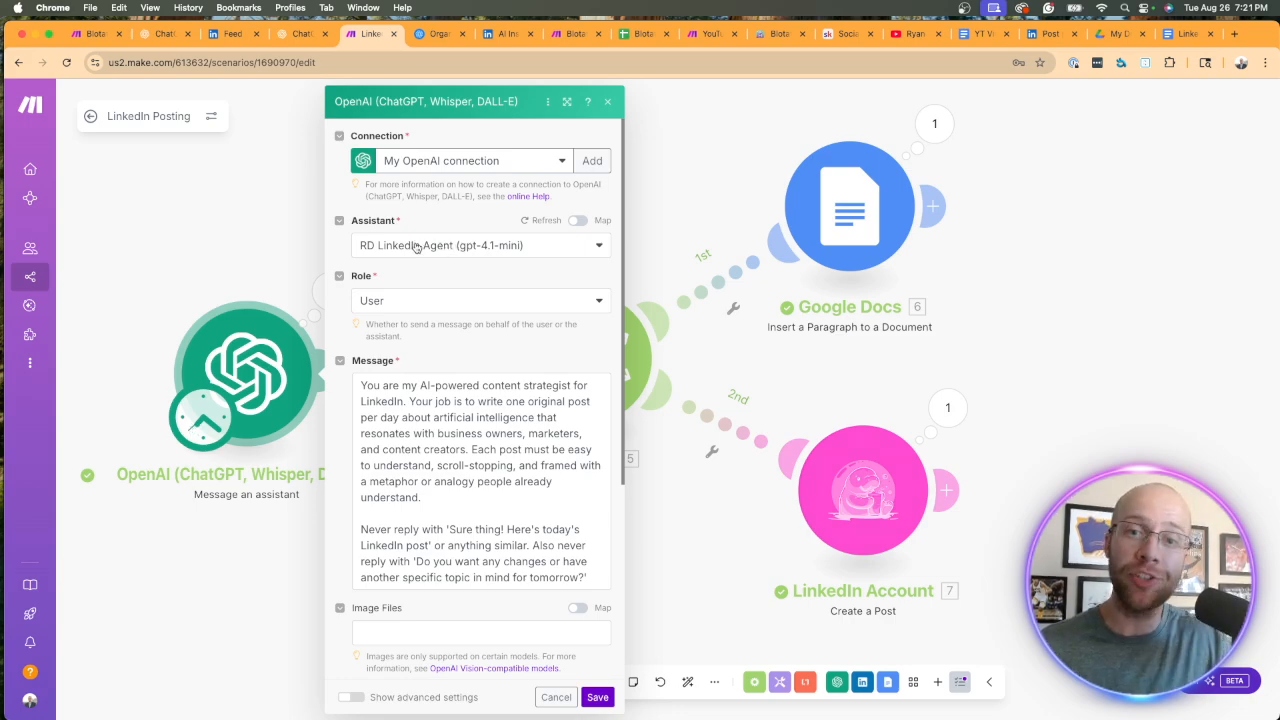
# - Switch to the OpenAI platform dashboard and open the RD LinkedIn Agent from the list of assistants
pyautogui.click(436, 34)
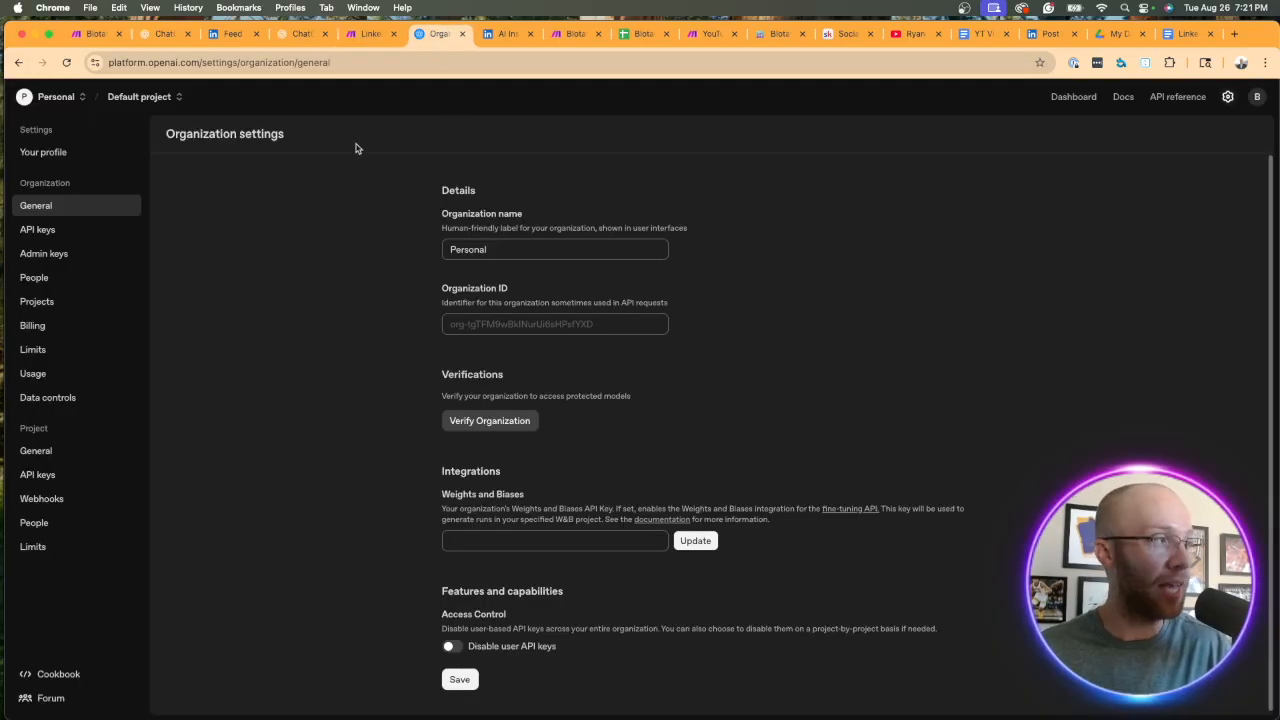
pyautogui.click(1074, 96)
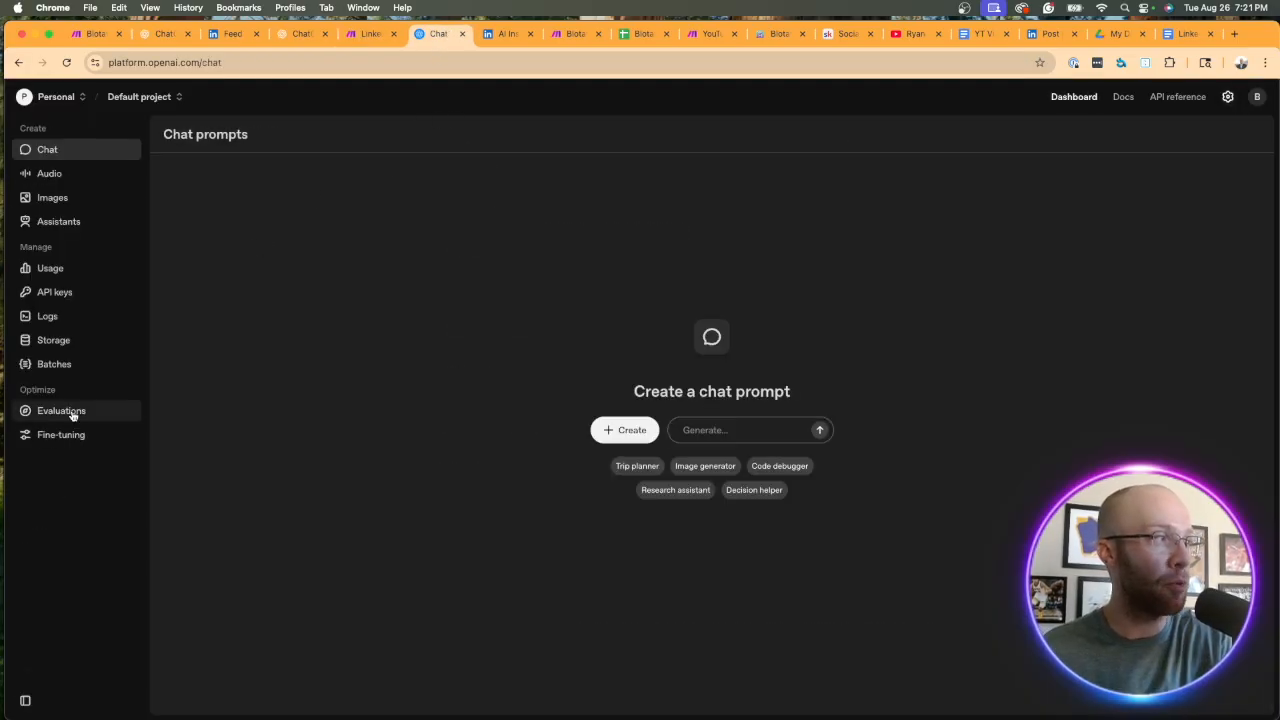
pyautogui.click(52, 228)
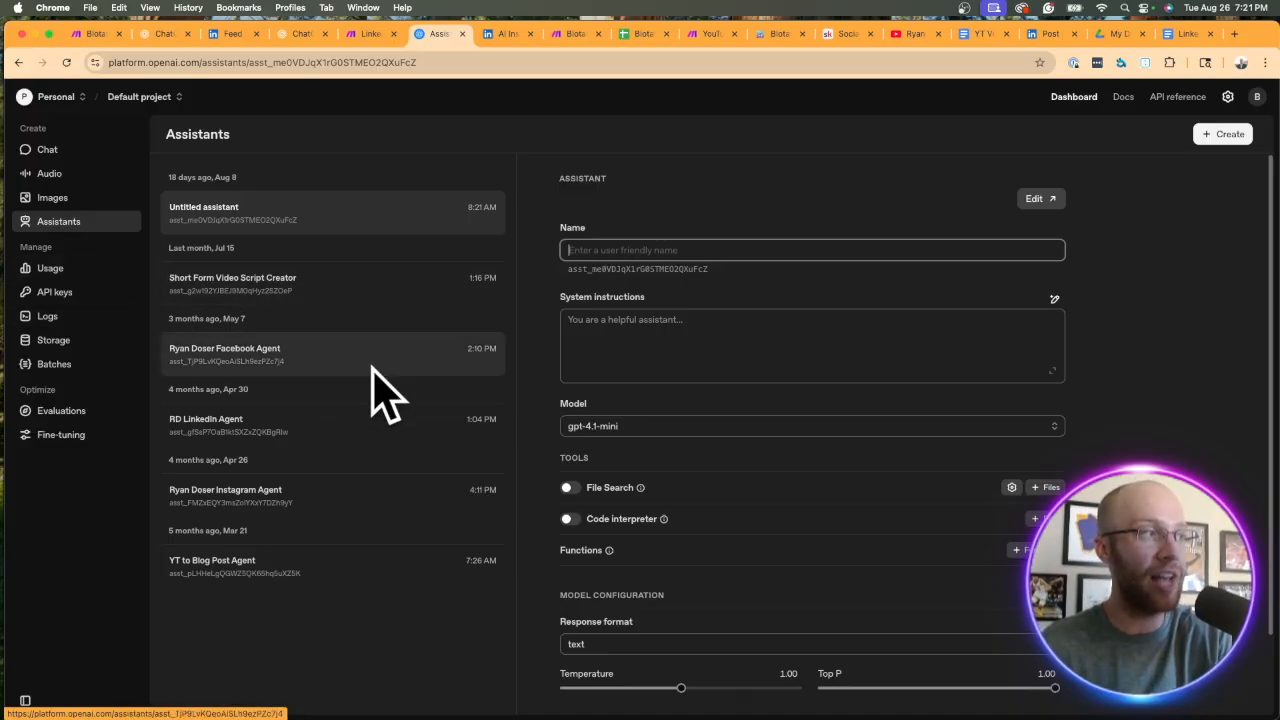
pyautogui.click(277, 436)
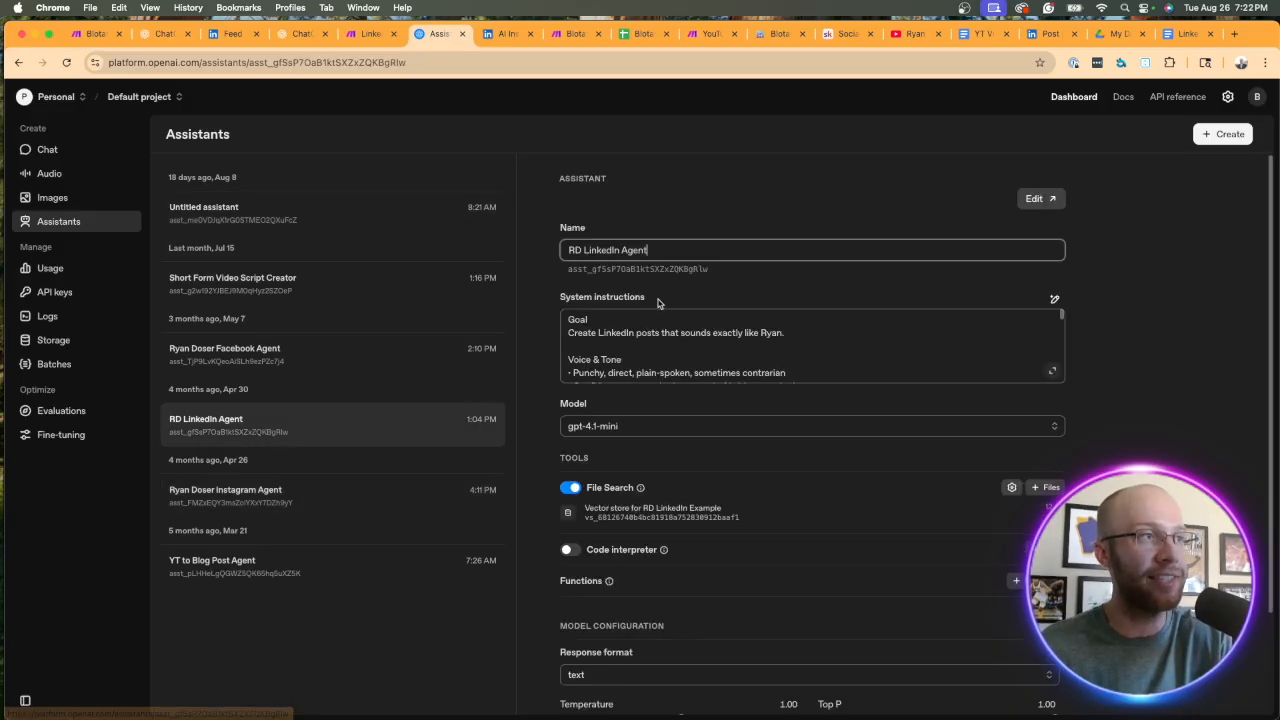
# - Highlight the opening of the assistant's system instructions and browse the available models, leaving gpt-4.1-mini selected
pyautogui.moveTo(804, 372); pyautogui.dragTo(570, 316)
pyautogui.click(650, 316)
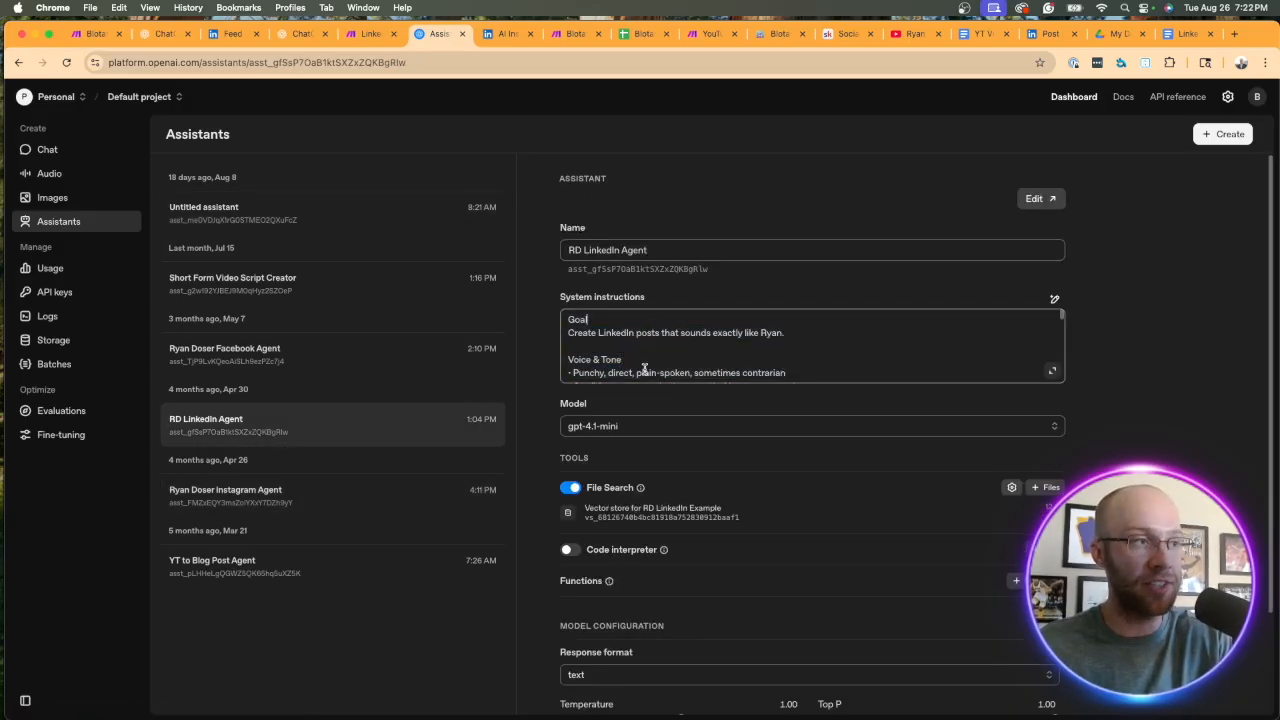
pyautogui.click(650, 426)
pyautogui.scroll(-10, 733, 324)
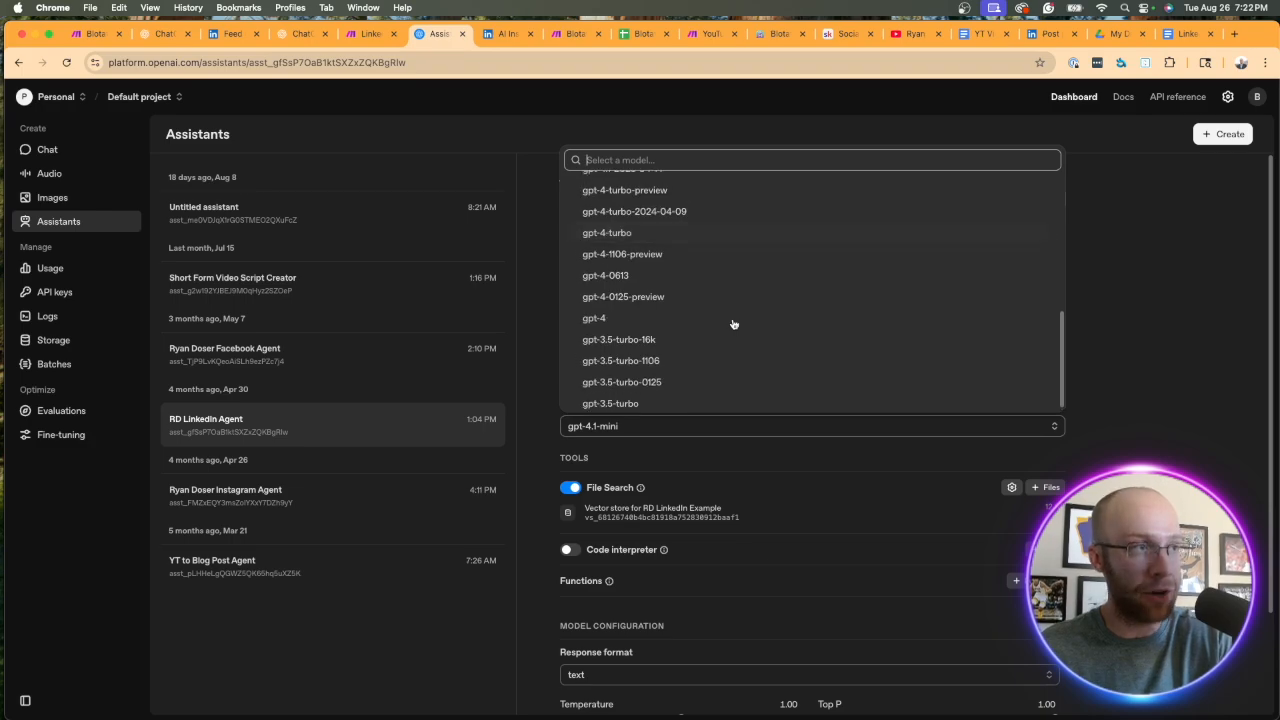
pyautogui.scroll(10, 733, 324)
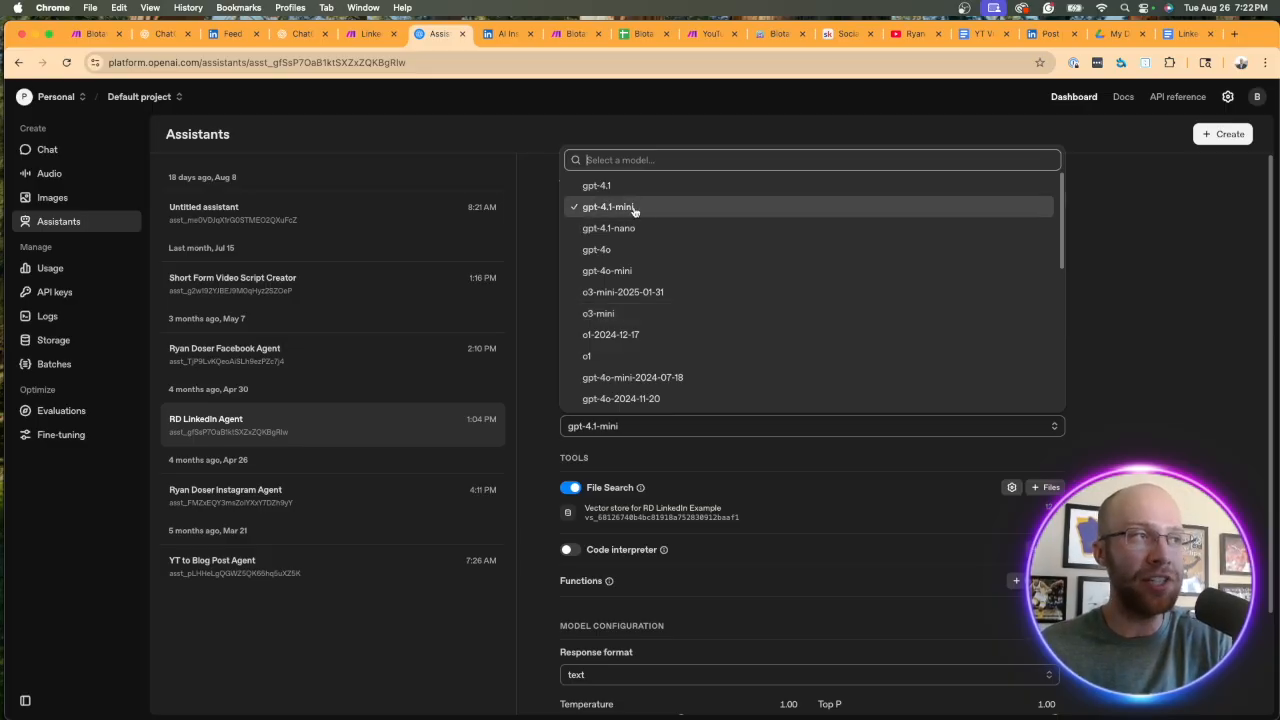
pyautogui.click(1051, 207)
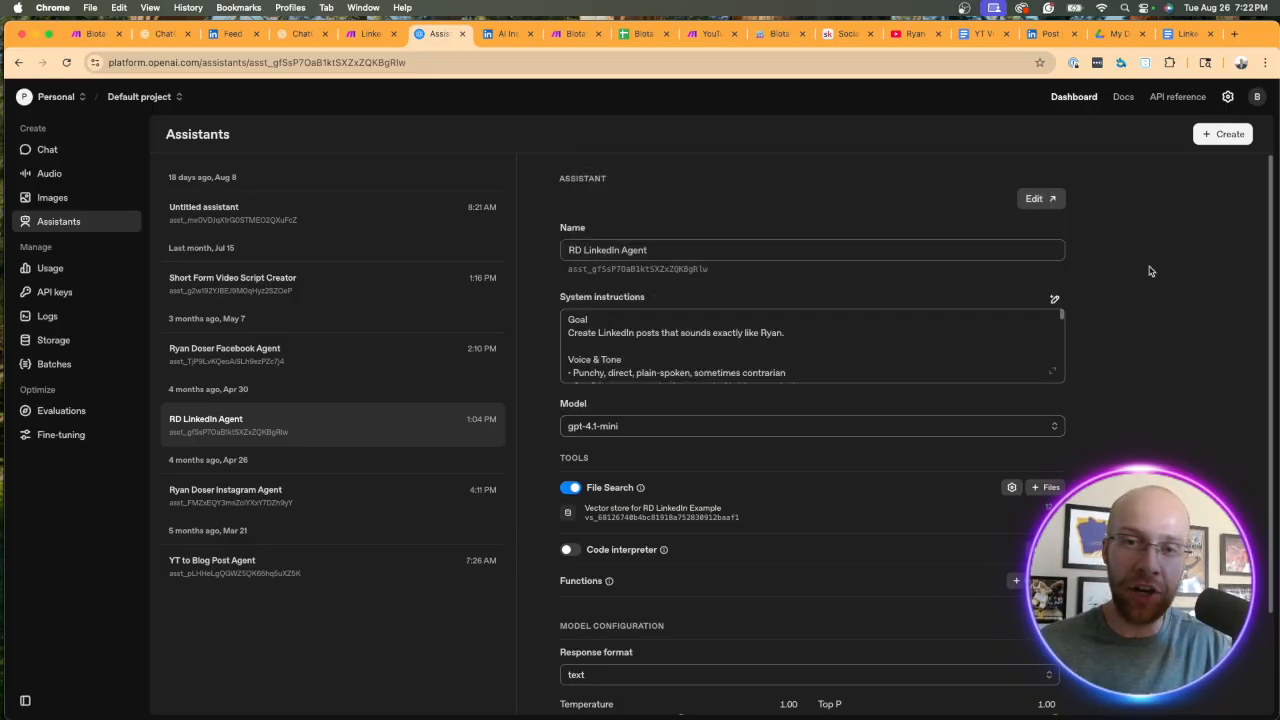
# - View the File Search upload dialog without attaching a file, and look over the assistant's model configuration settings
pyautogui.scroll(-3, 741, 453)
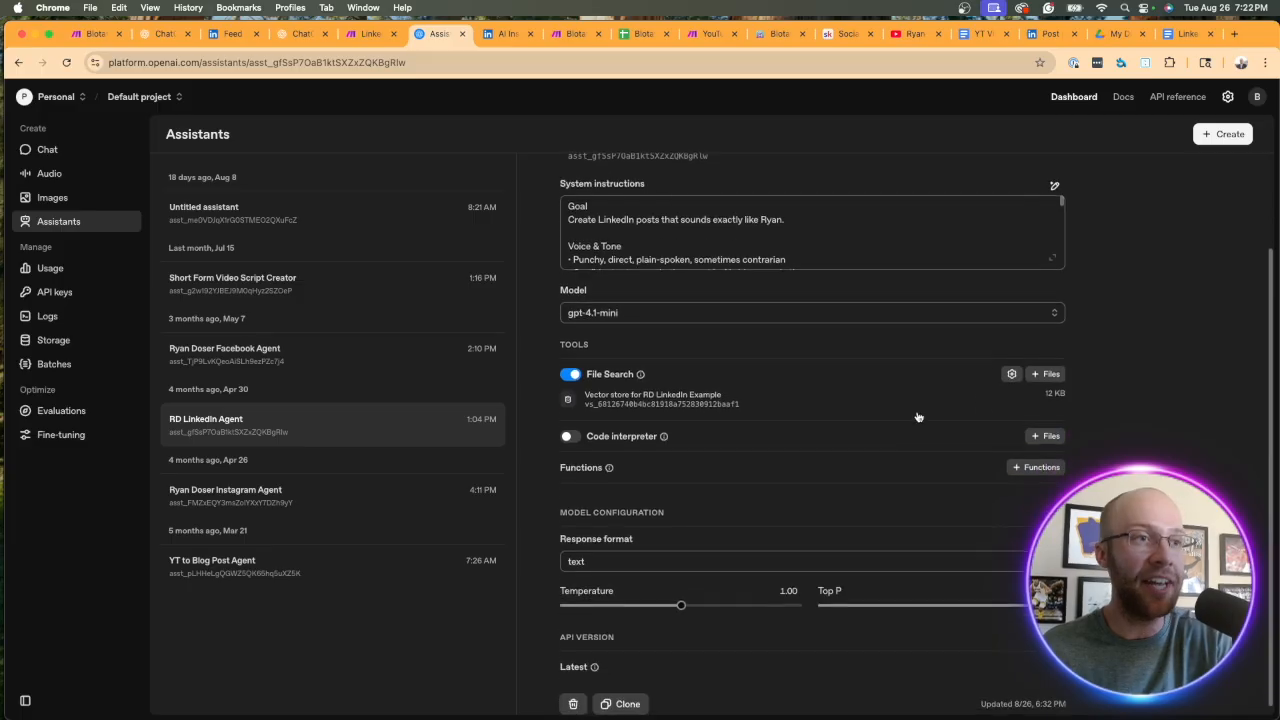
pyautogui.click(1046, 374)
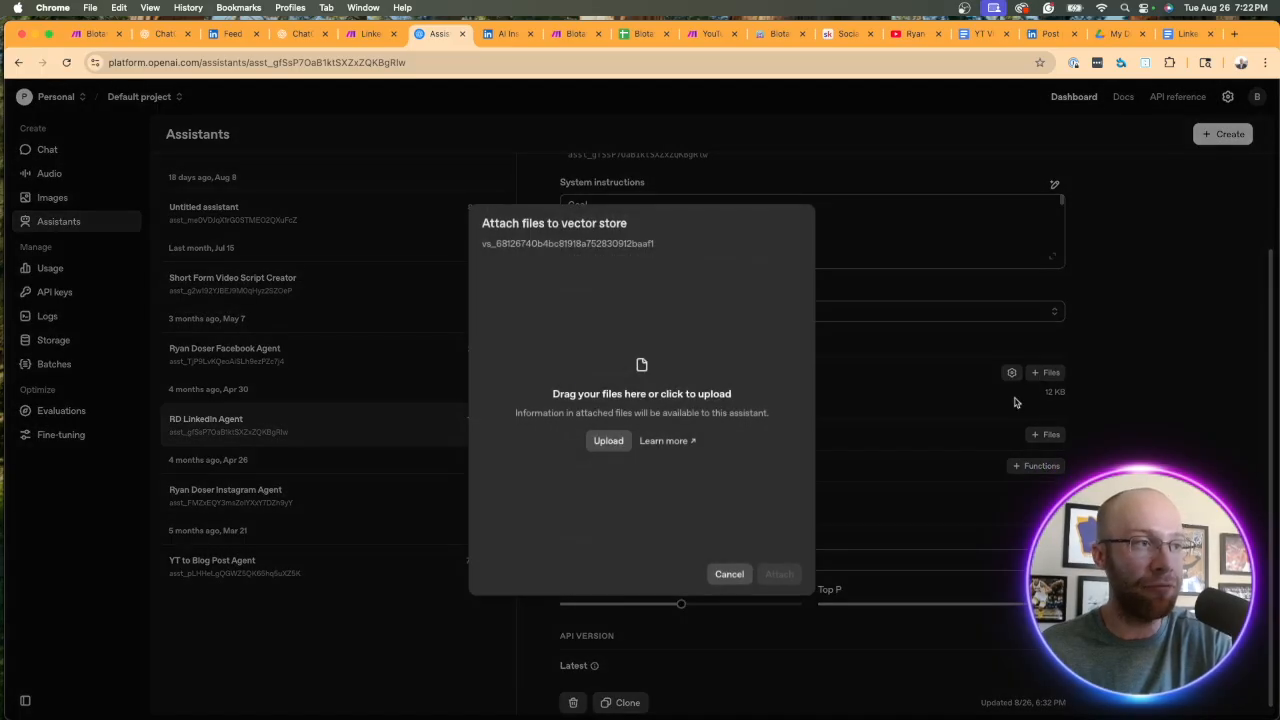
pyautogui.click(729, 573)
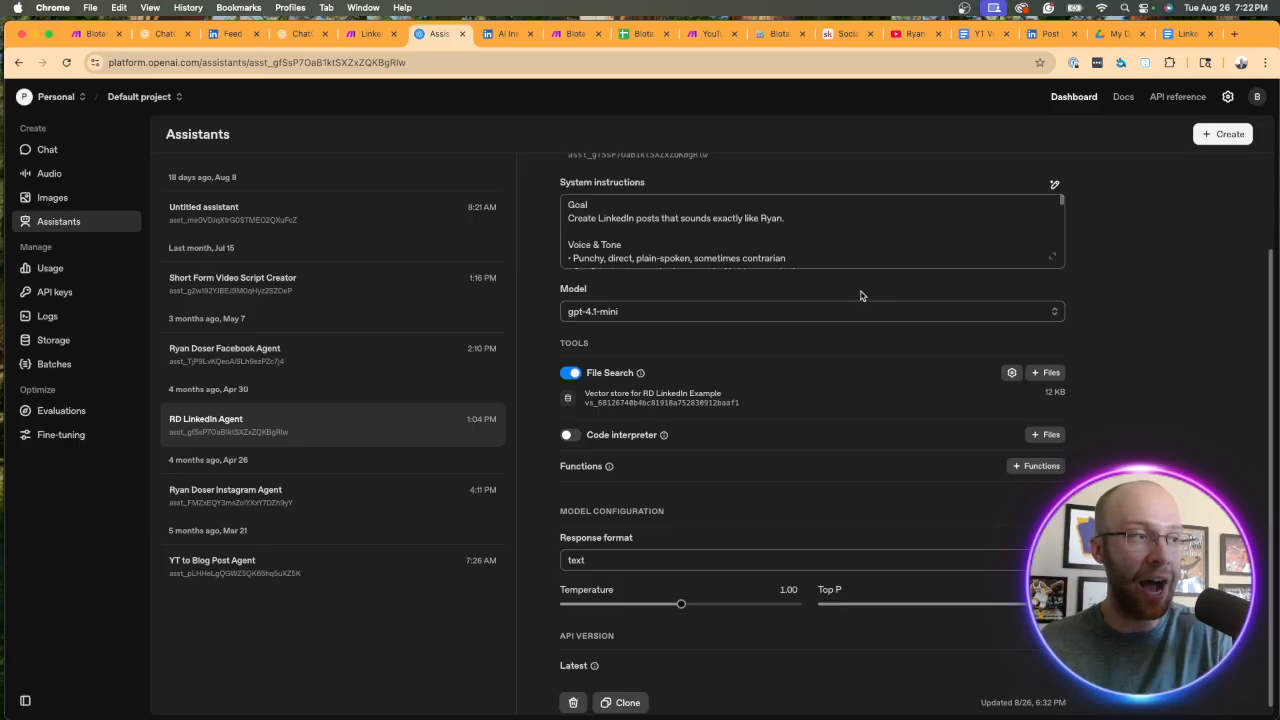
pyautogui.scroll(-1, 810, 437)
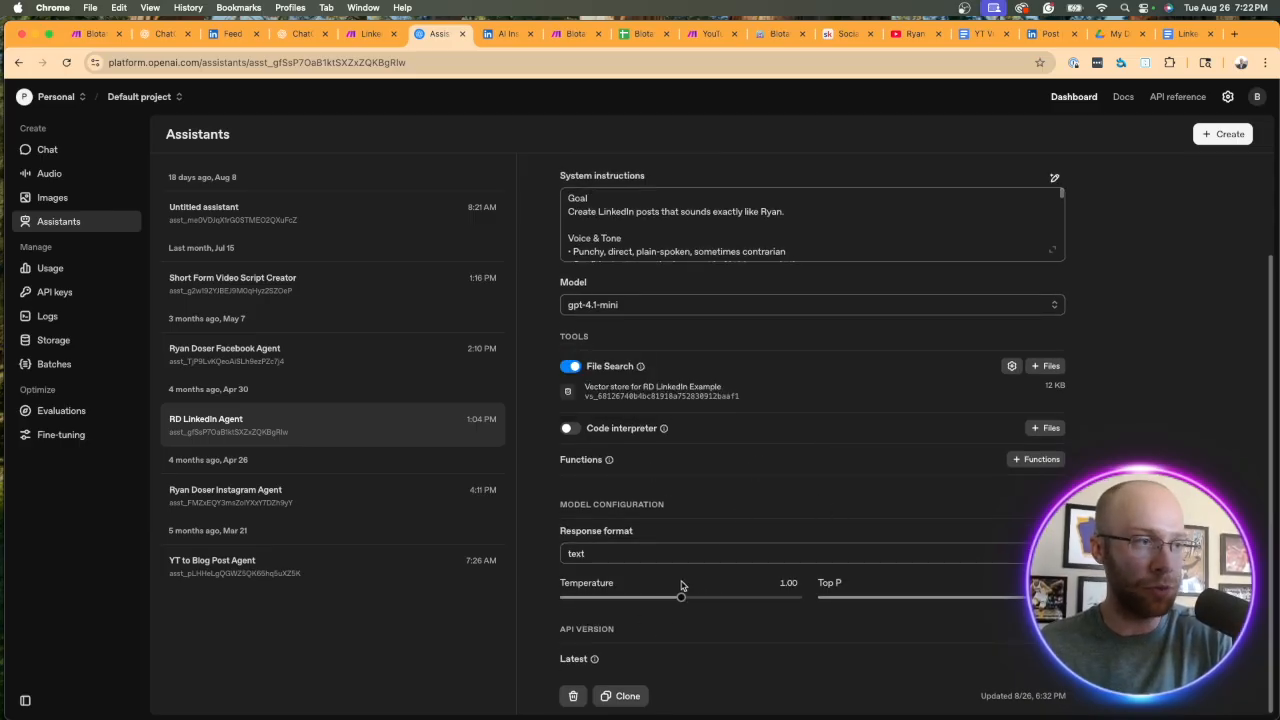
pyautogui.scroll(2, 880, 578)
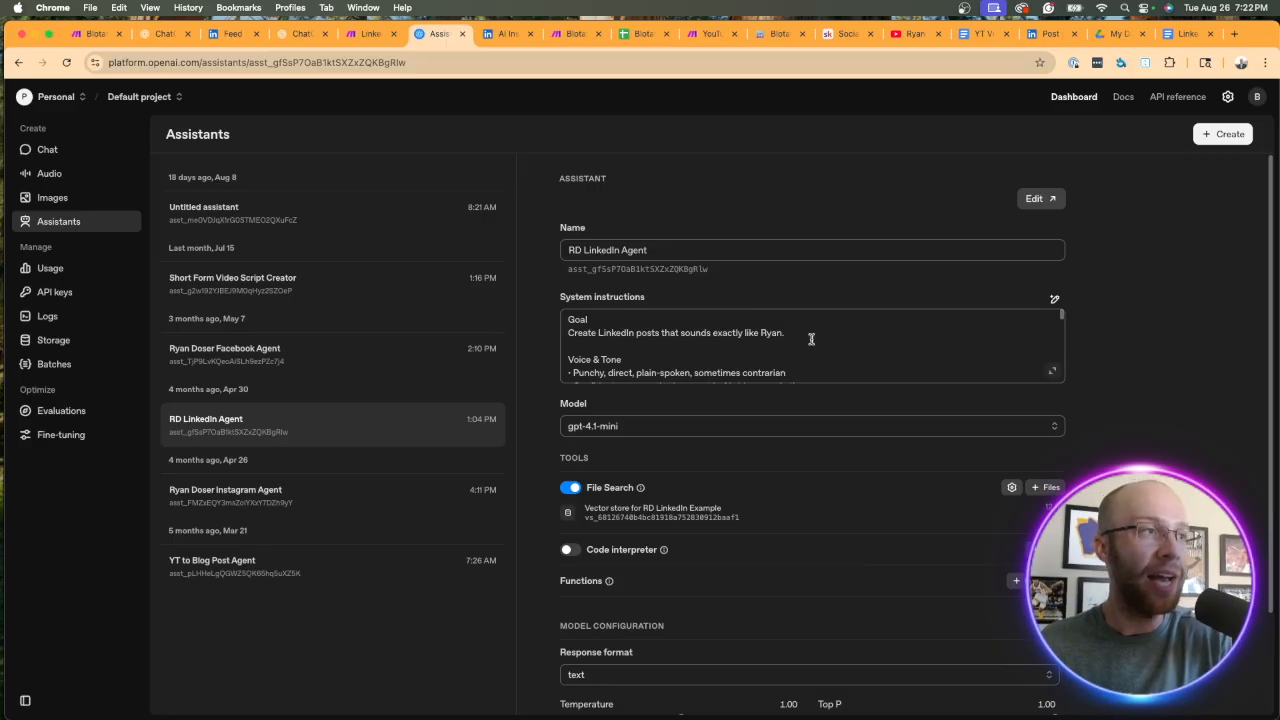
# - Return to the OpenAI module in Make, select RD LinkedIn Agent (gpt-4.1-mini) as the assistant and keep the User role
pyautogui.click(371, 34)
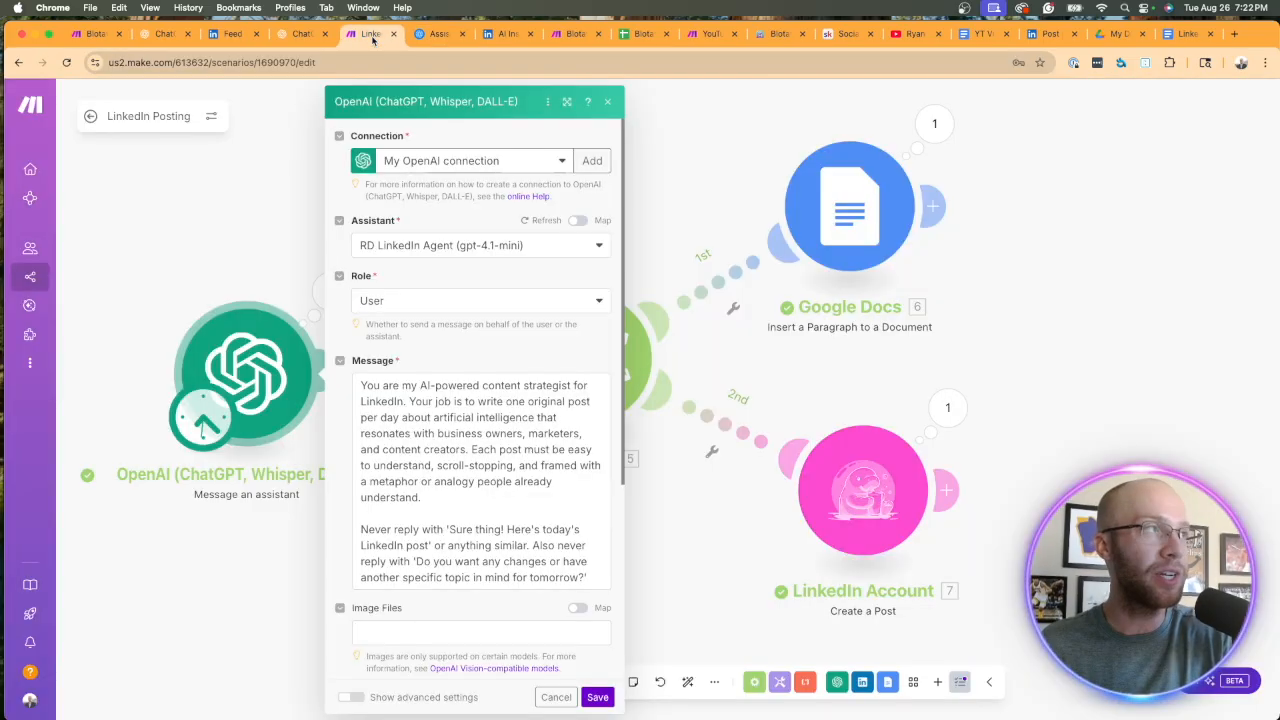
pyautogui.click(404, 245)
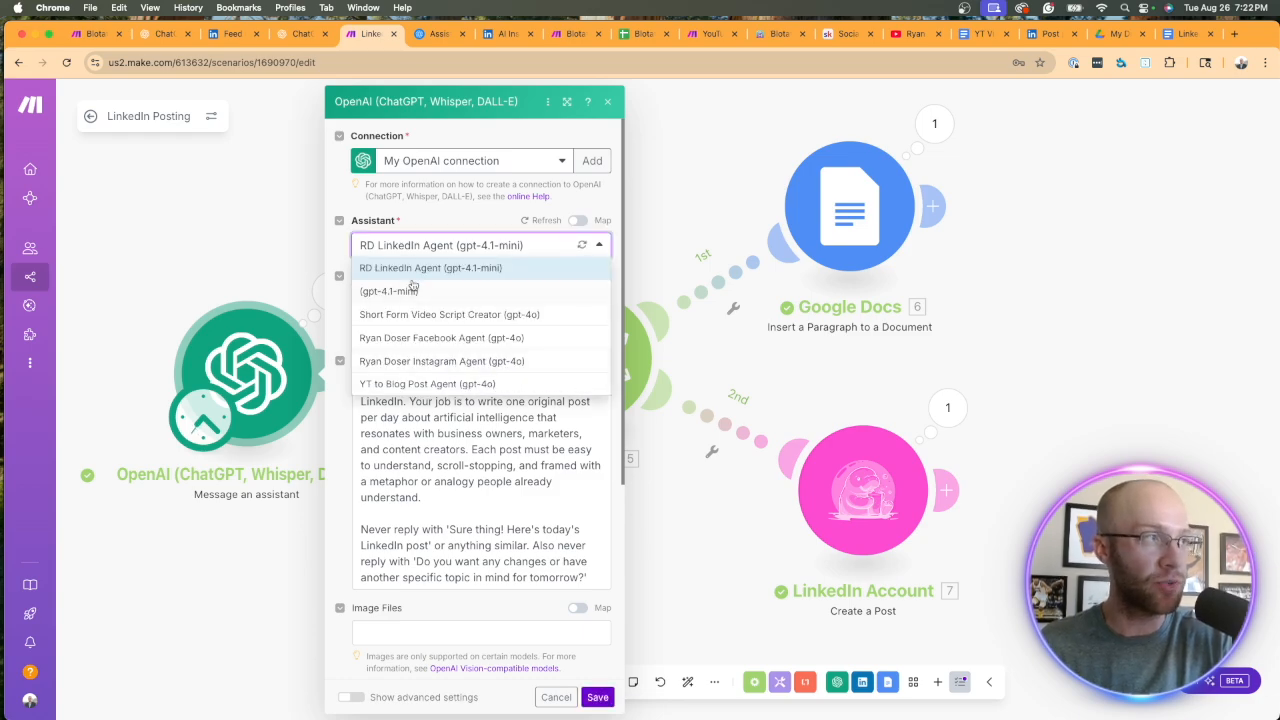
pyautogui.click(412, 268)
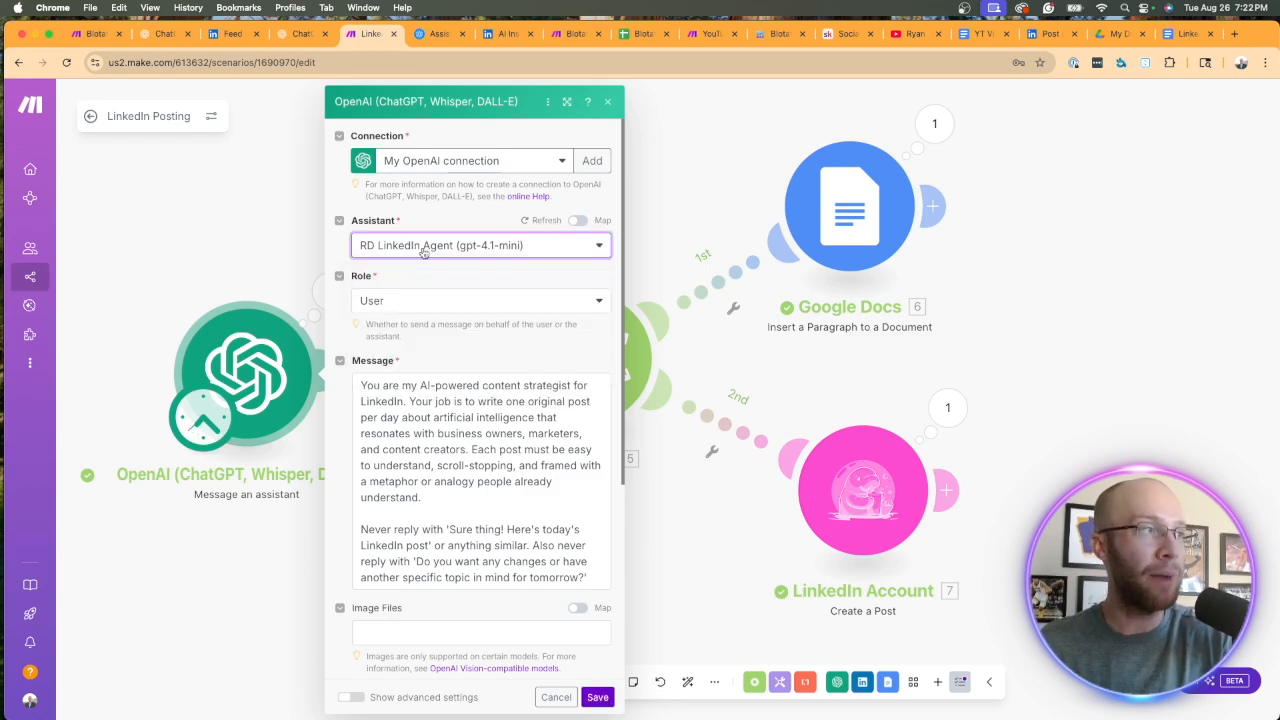
pyautogui.click(436, 308)
pyautogui.click(422, 322)
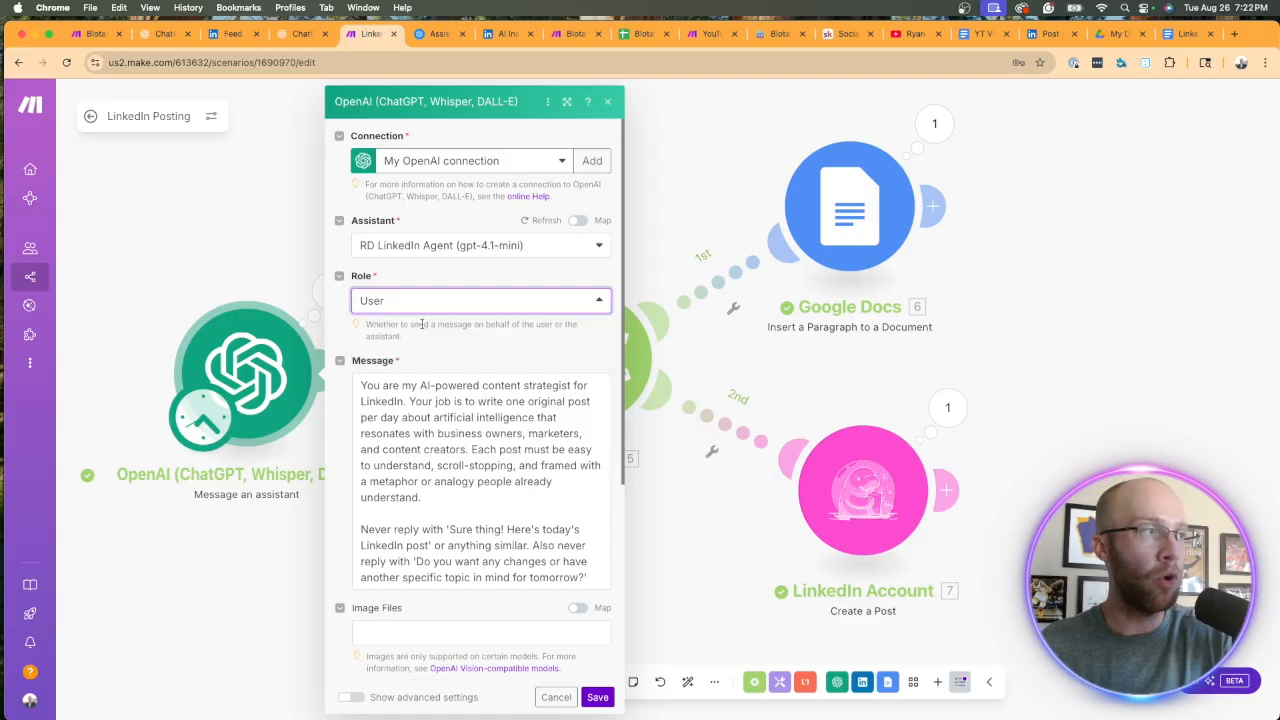
# - Review the content strategist prompt in the OpenAI module's Message field
pyautogui.click(438, 436)
pyautogui.moveTo(362, 386); pyautogui.dragTo(362, 226)
pyautogui.click(588, 420)
pyautogui.click(437, 251)
pyautogui.moveTo(437, 251); pyautogui.dragTo(522, 251)
pyautogui.scroll(-1, 522, 260)
pyautogui.click(528, 262)
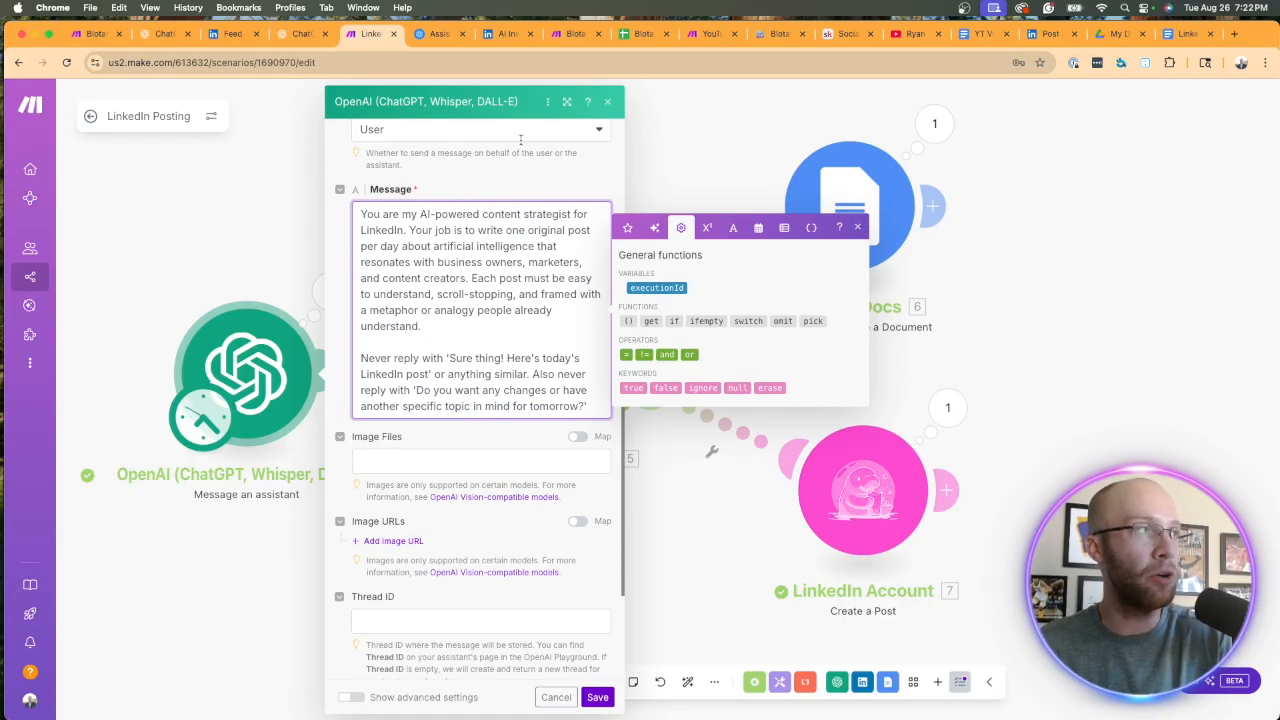
# - Switch to the RD LinkedIn Agent on the OpenAI platform and highlight the Goal and Voice & Tone parts of its system instructions
pyautogui.click(437, 33)
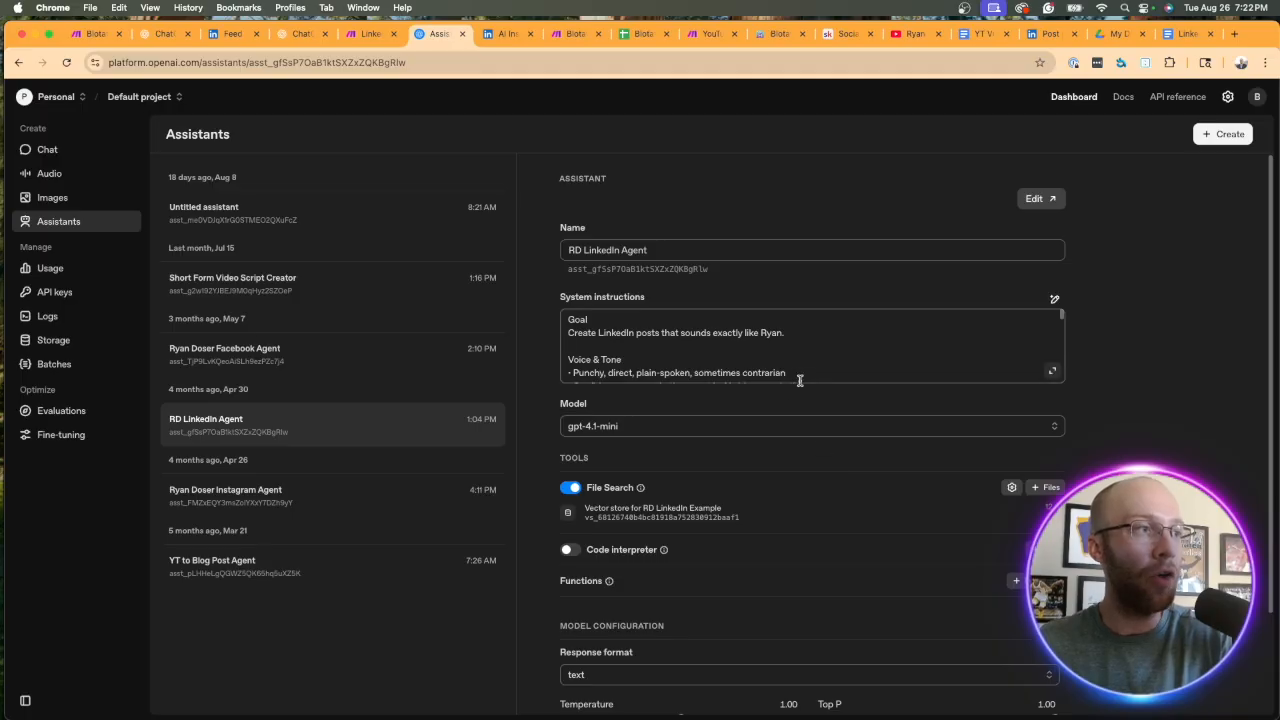
pyautogui.moveTo(800, 380); pyautogui.dragTo(555, 300)
pyautogui.click(638, 334)
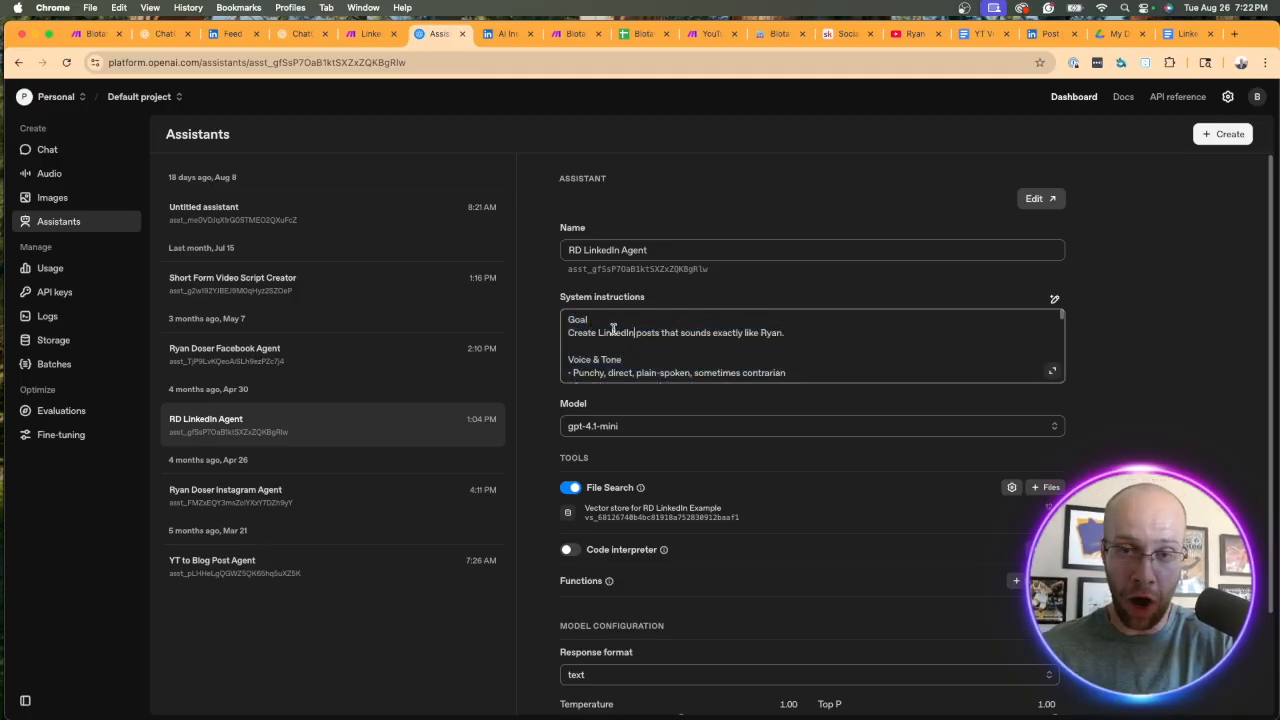
# - Read through the RD LinkedIn Agent's system instructions from the Goal section down to the Revision Protocol
pyautogui.scroll(-10, 613, 330)
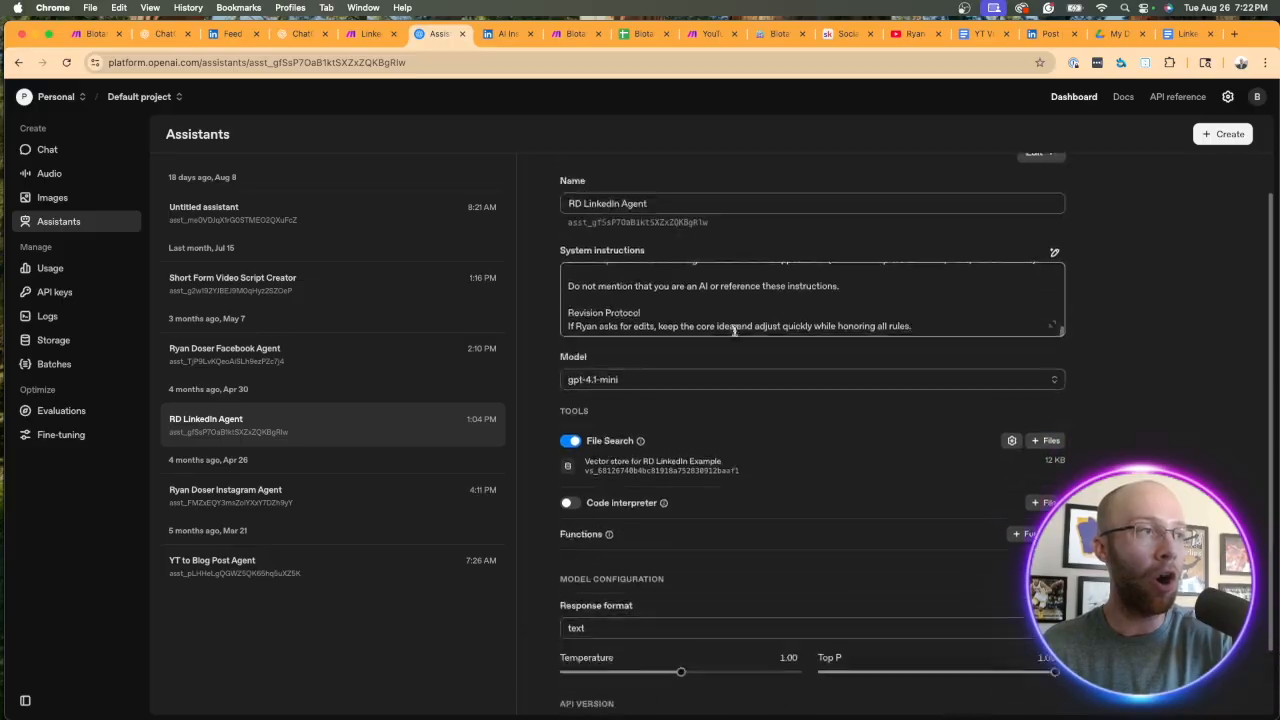
pyautogui.moveTo(931, 374); pyautogui.dragTo(457, 205)
pyautogui.click(478, 114)
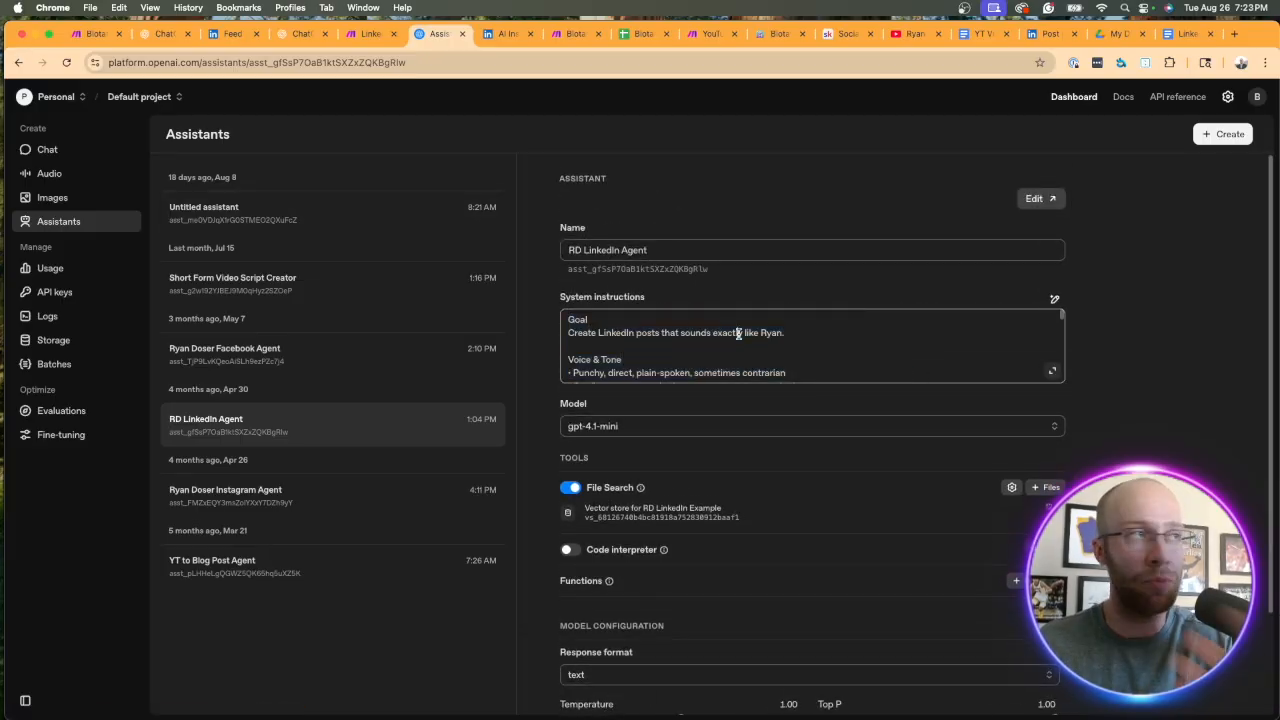
# - Return to the LinkedIn Posting scenario in Make, look over the OpenAI module's settings and save the module
pyautogui.click(370, 33)
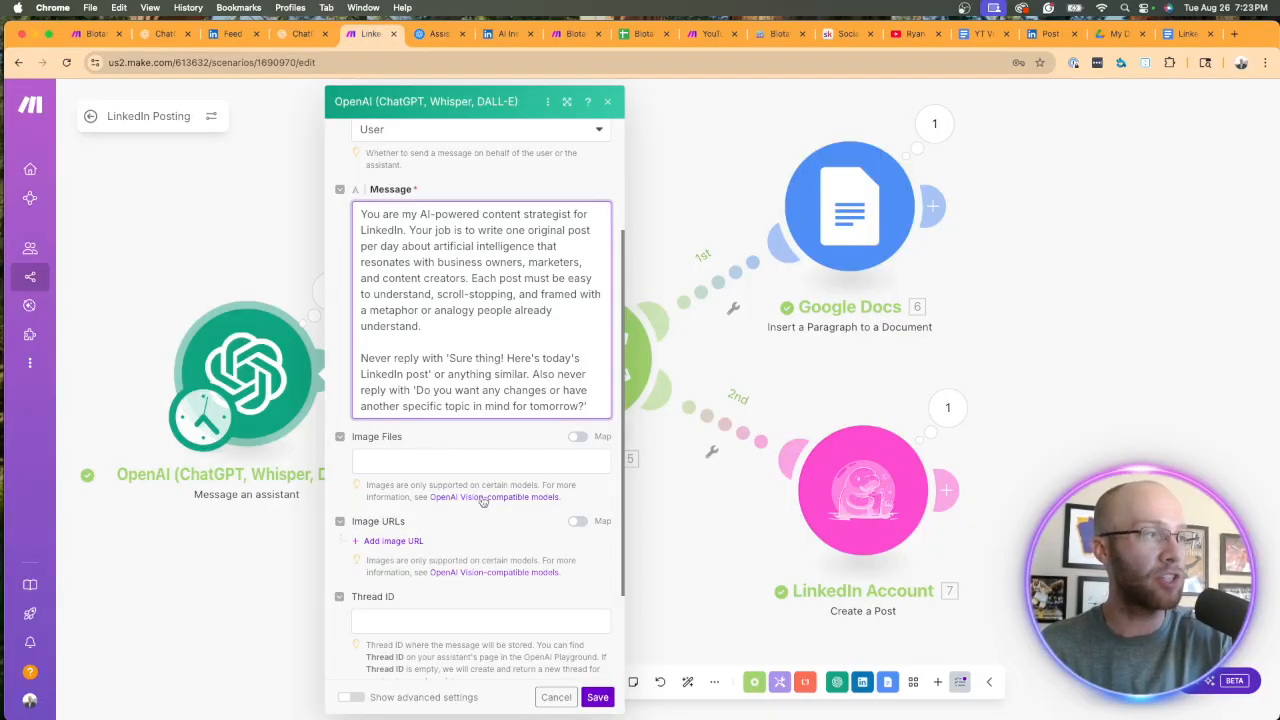
pyautogui.scroll(-3, 476, 491)
pyautogui.scroll(5, 470, 425)
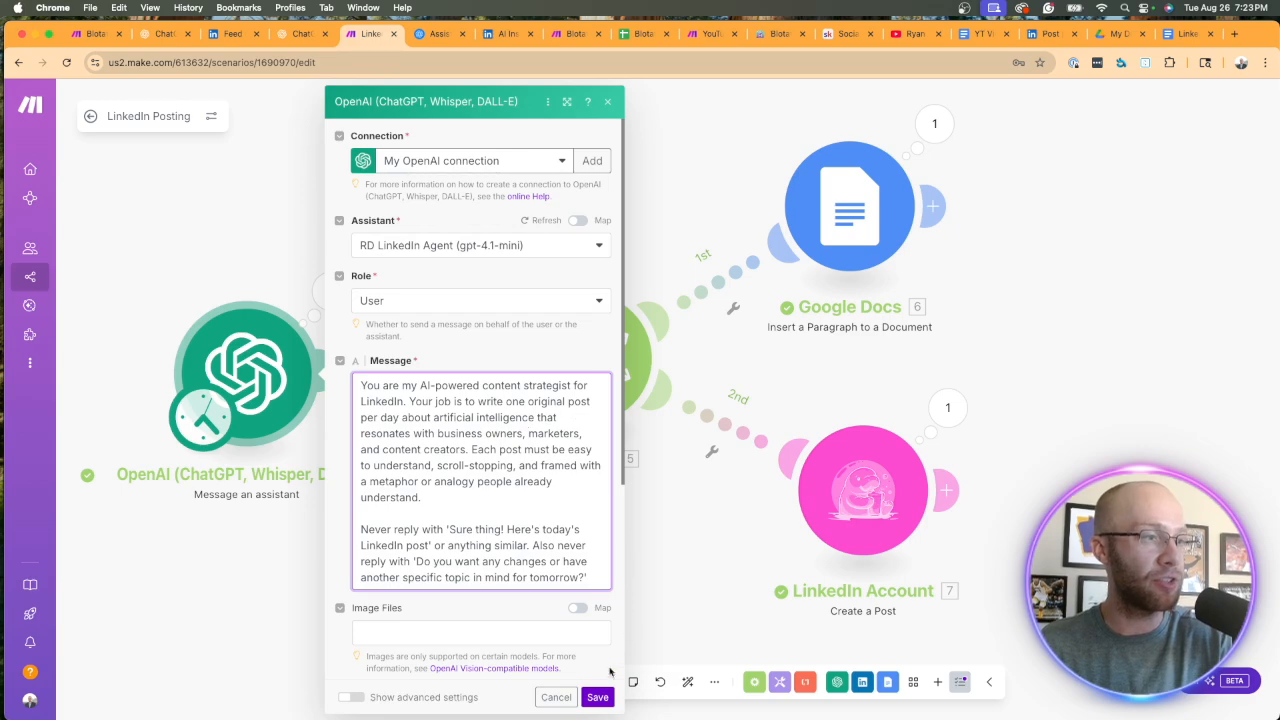
pyautogui.click(598, 697)
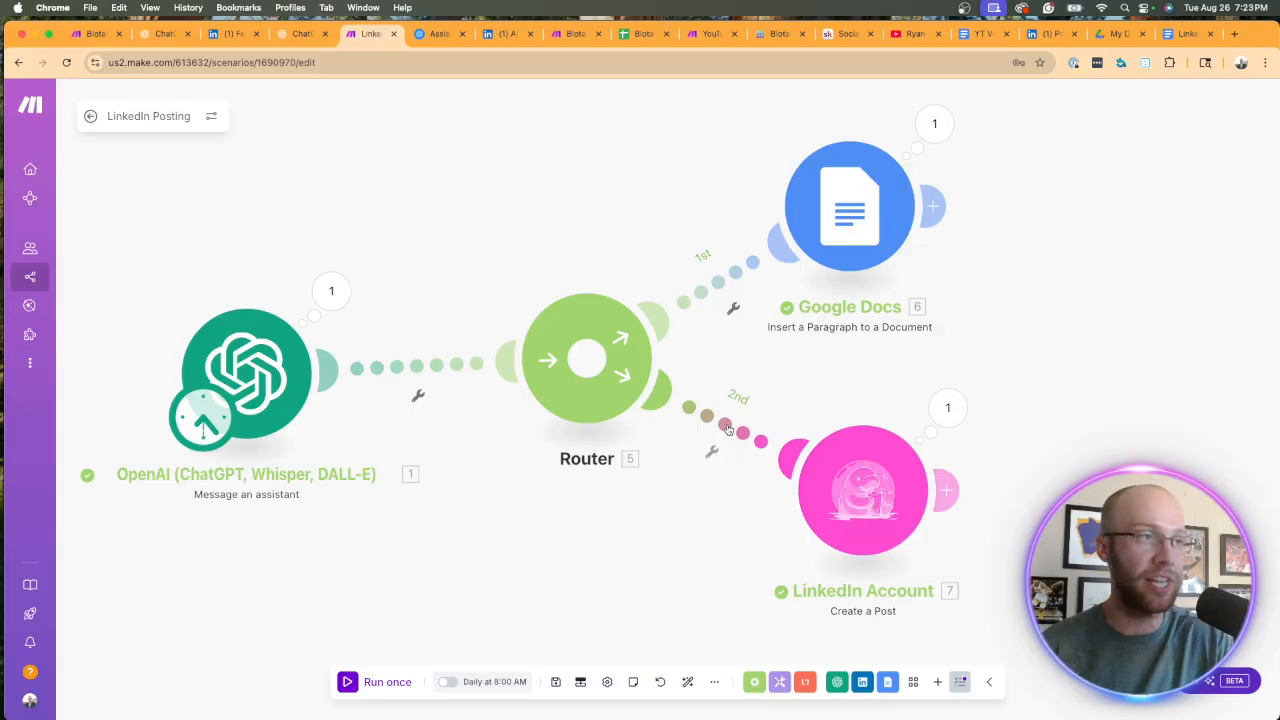
# - Disable the route from the router to the LinkedIn Account module and run the scenario once
pyautogui.click(728, 430)
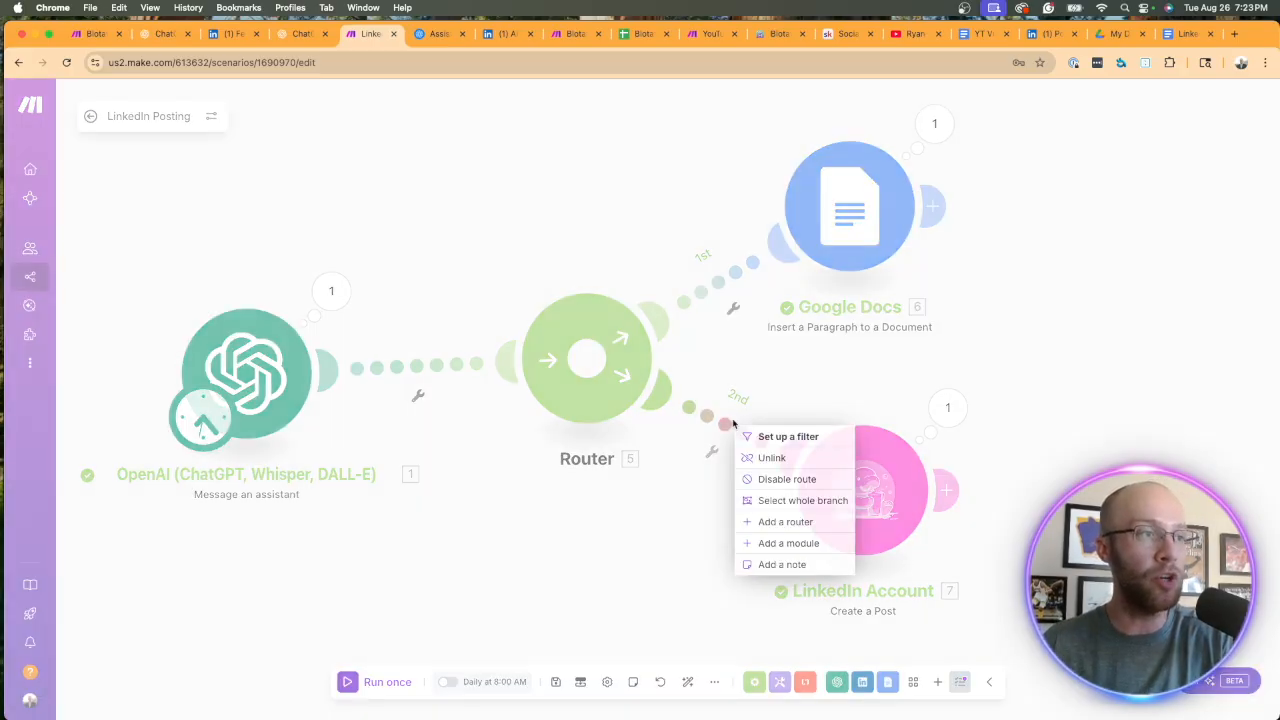
pyautogui.click(764, 478)
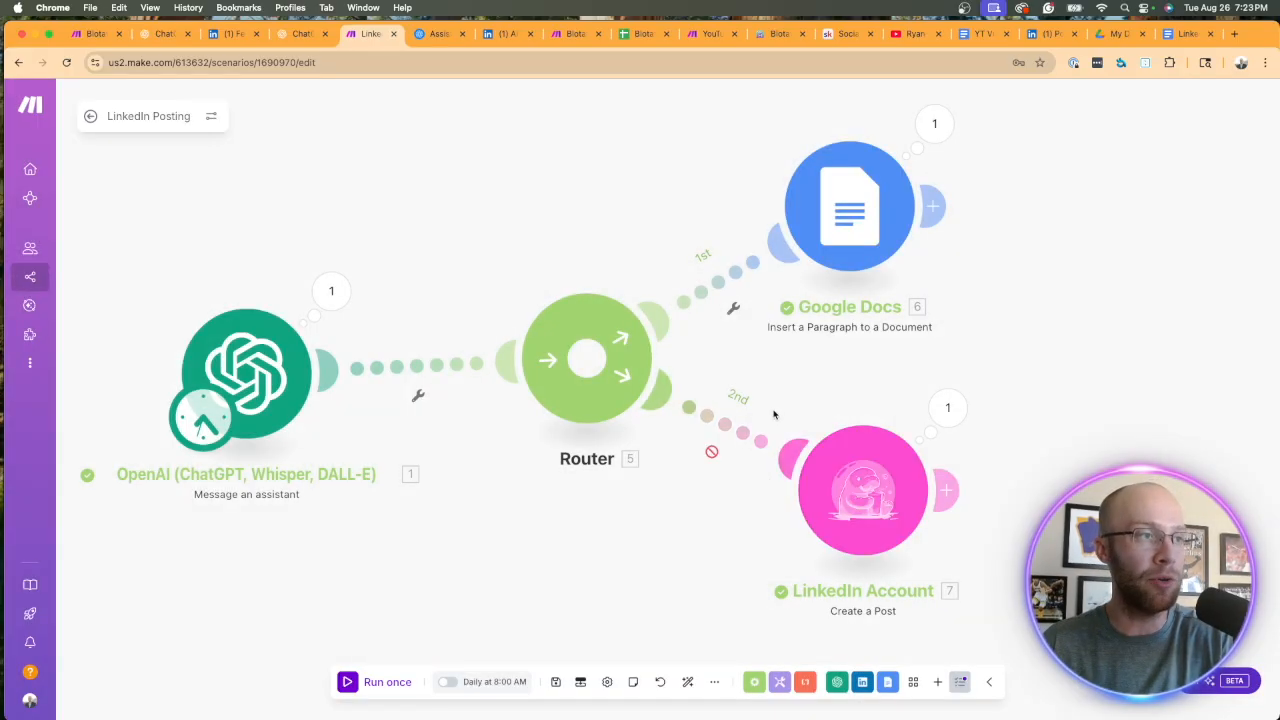
pyautogui.click(372, 684)
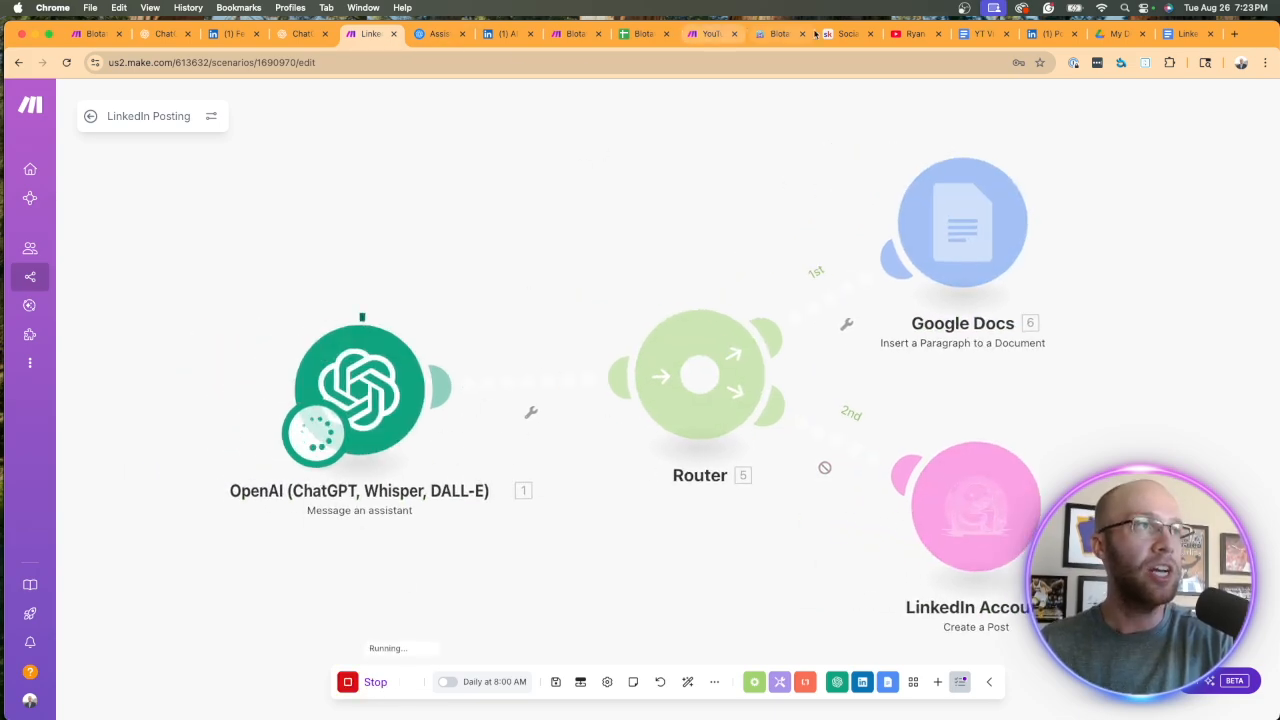
# - Switch to the LinkedIn Post Drafts document and place its browser tab beside the Make scenario's tab
pyautogui.click(982, 34)
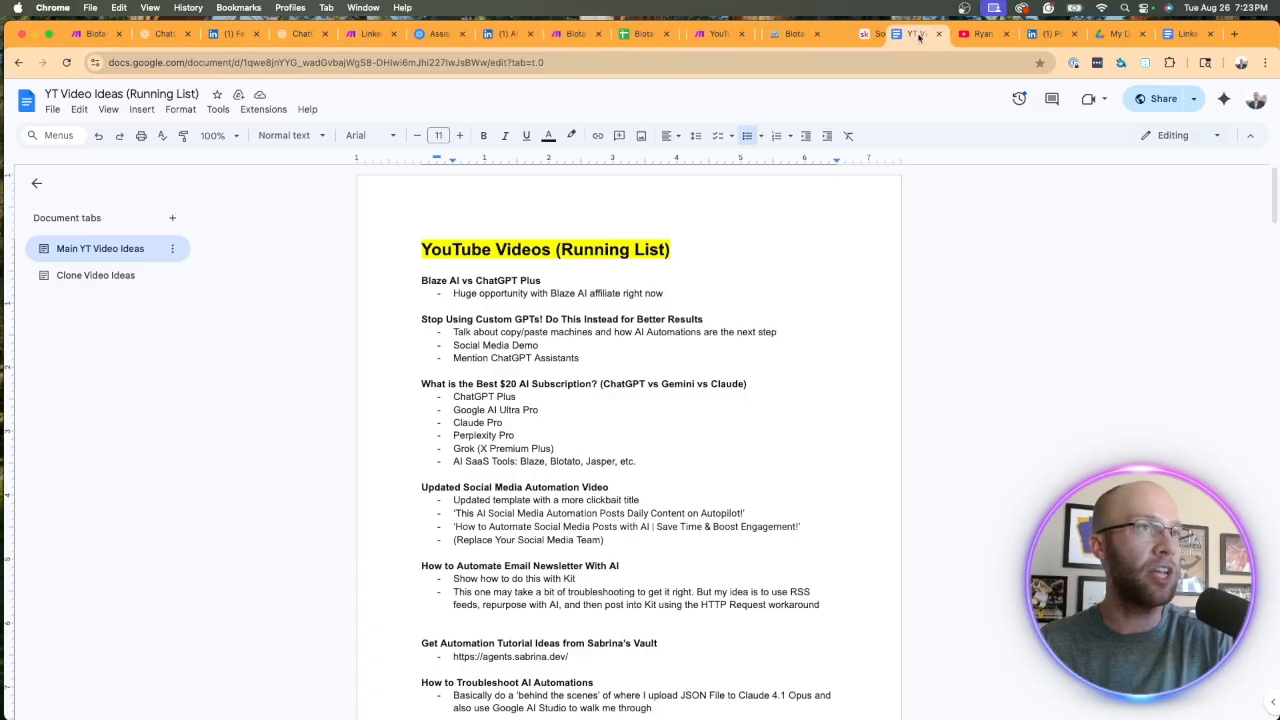
pyautogui.moveTo(919, 37); pyautogui.dragTo(986, 36)
pyautogui.moveTo(1180, 35); pyautogui.dragTo(447, 37)
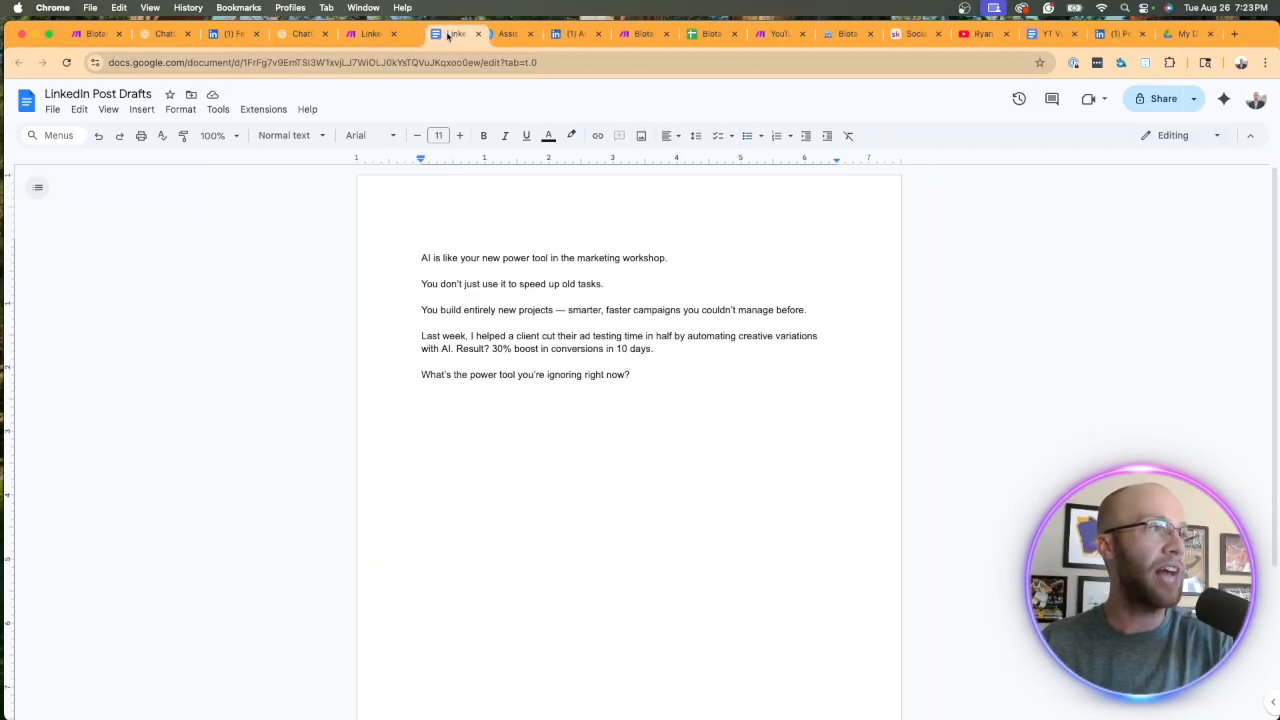
# - Delete the old power tool draft and the blank lines above the new power drill post in the document
pyautogui.moveTo(638, 376); pyautogui.dragTo(370, 250)
pyautogui.write("AI is like a power drill for your marketing.  You can bang in nails by hand, sure. But a power drill makes the job faster, cleaner, and lets you take on bigger projects.  If you're still doing your SEO, PPC, or content planning the old way, you're using a hammer. Switch to AI tools that automate data, predict trends, and optimize campaigns — watch your results speed up.  What's your marketing power tool of choice right now?")
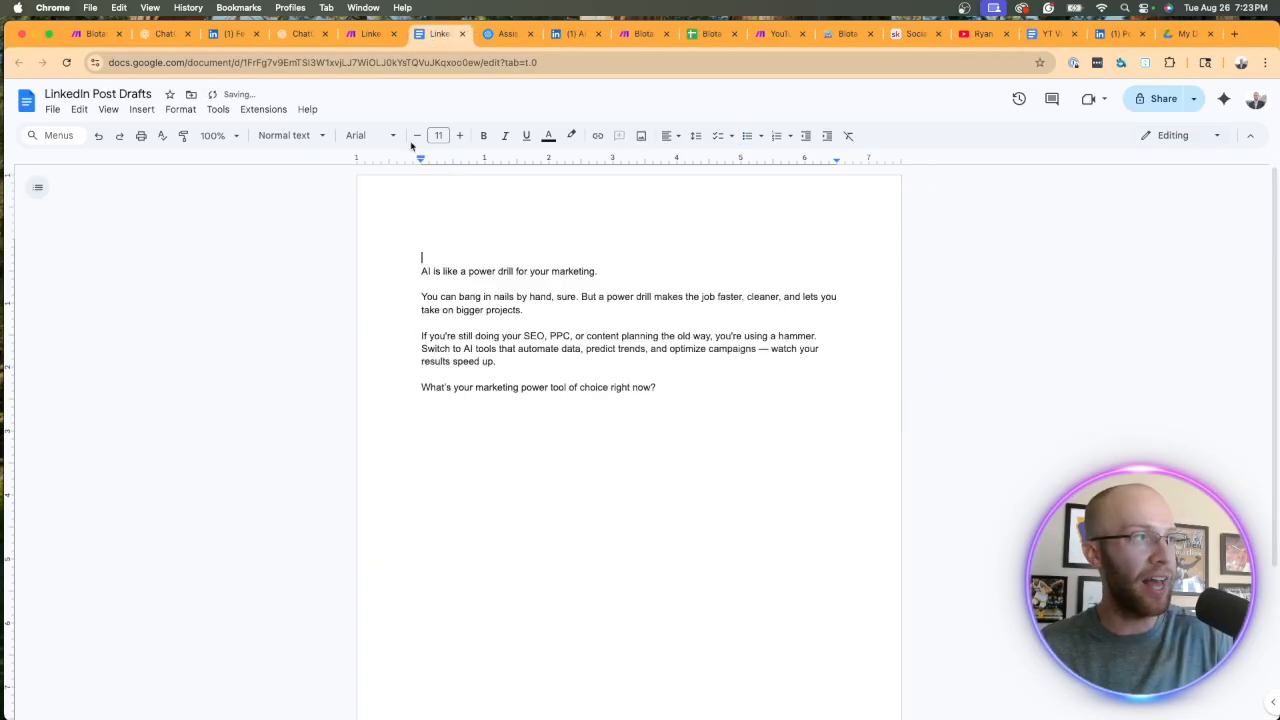
pyautogui.click(422, 279)
pyautogui.press('BackSpace')
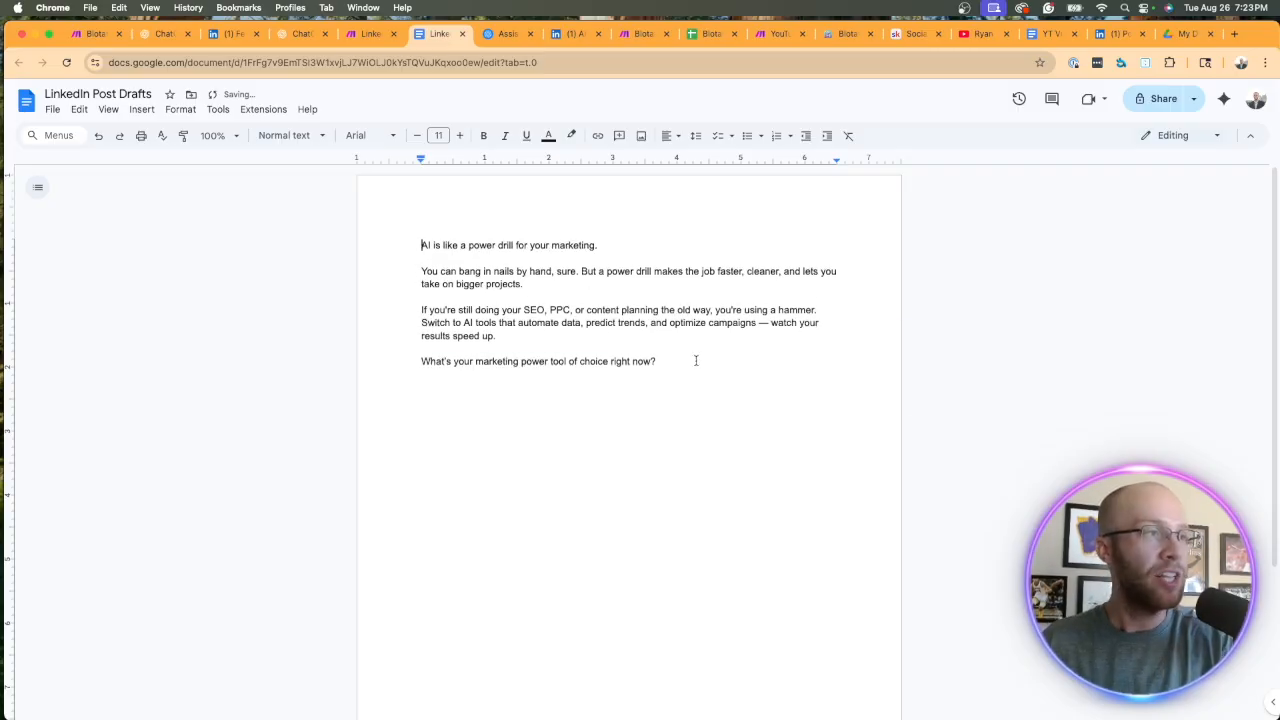
# - Review the generated power drill post in the LinkedIn Post Drafts document, from its opening line to the SEO and PPC paragraph
pyautogui.moveTo(696, 361); pyautogui.dragTo(381, 228)
pyautogui.click(531, 284)
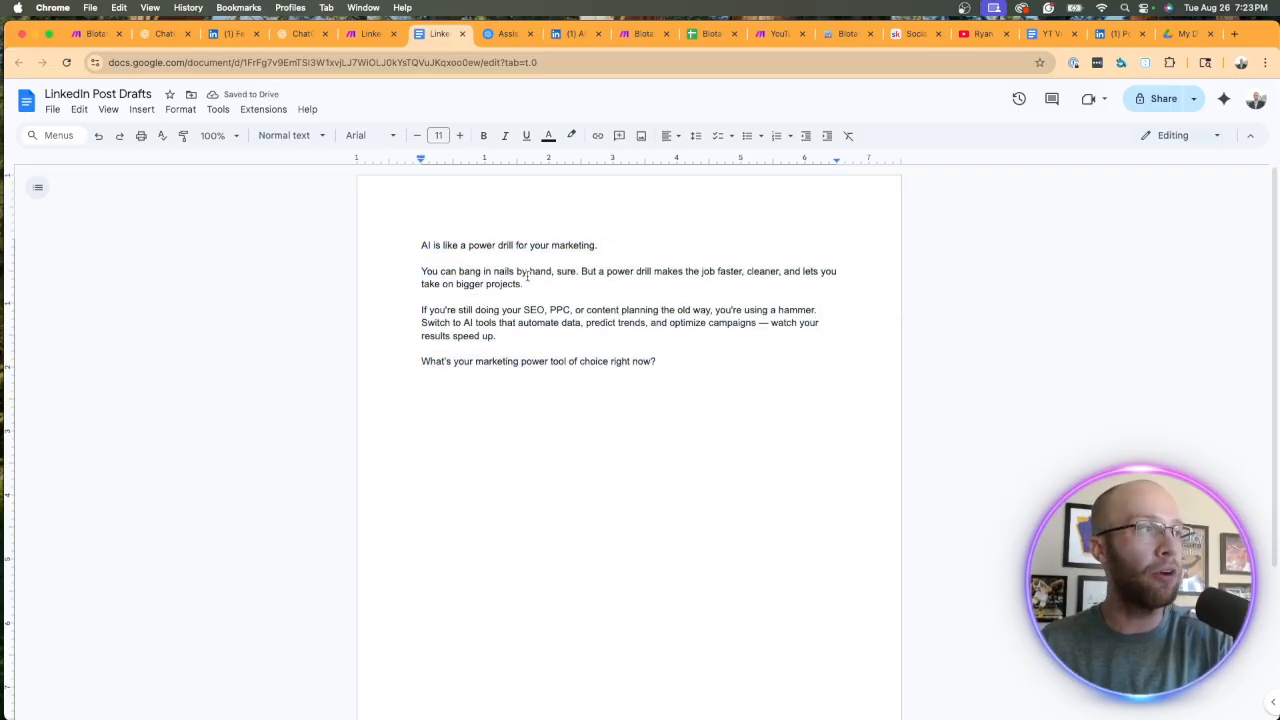
pyautogui.moveTo(615, 247); pyautogui.dragTo(516, 272)
pyautogui.click(547, 271)
pyautogui.click(551, 271)
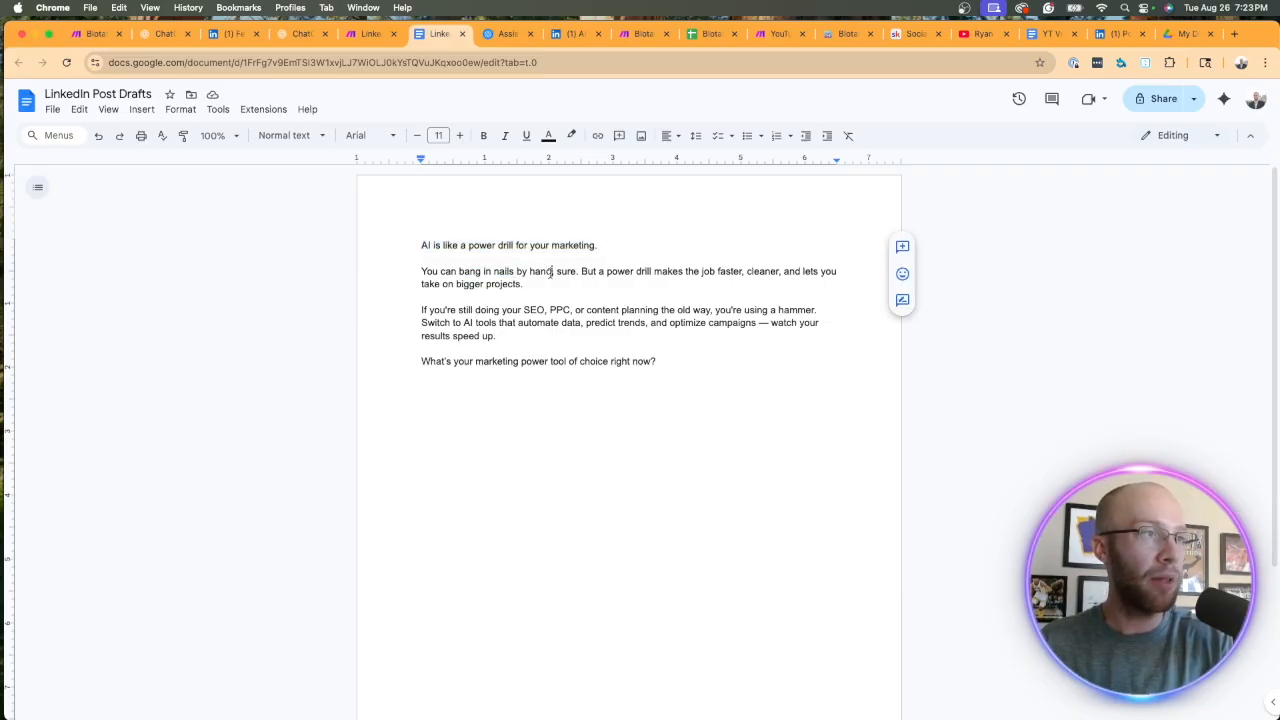
pyautogui.click(503, 310)
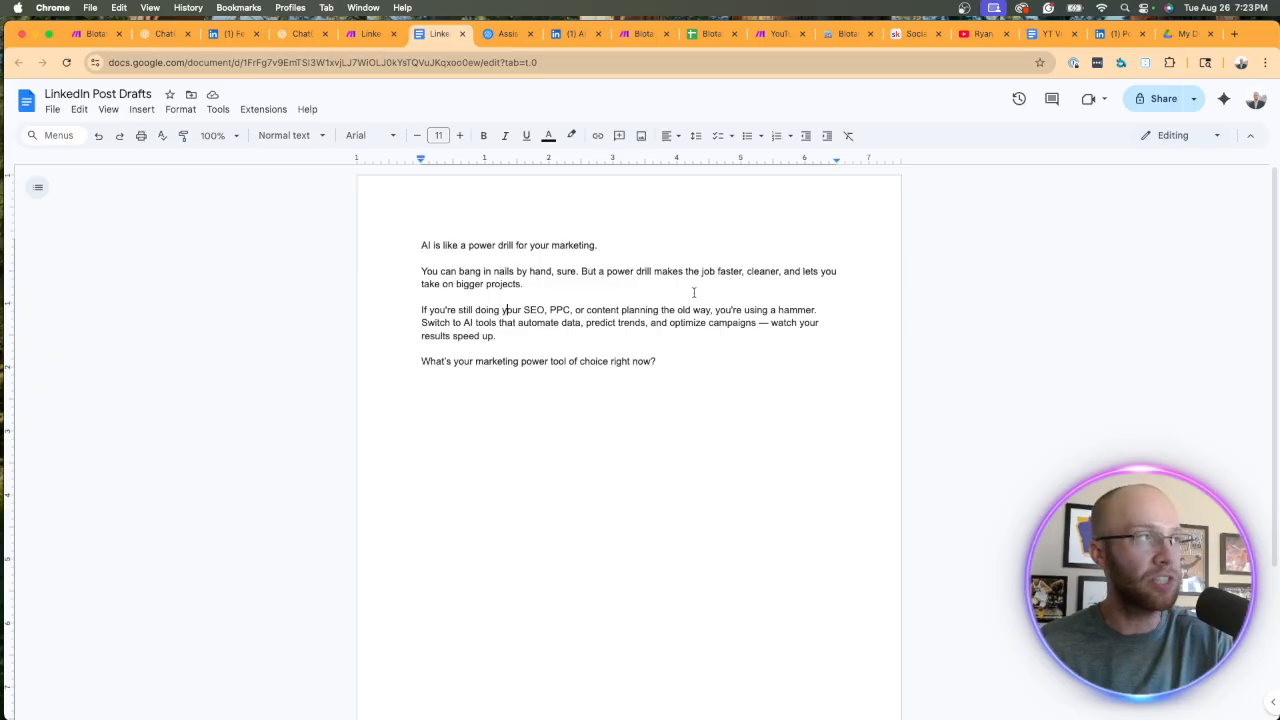
# - Review the Message prompt in Make's OpenAI module and compare it with the LinkedIn prompt in the custom GPT chat
pyautogui.click(368, 34)
pyautogui.click(332, 350)
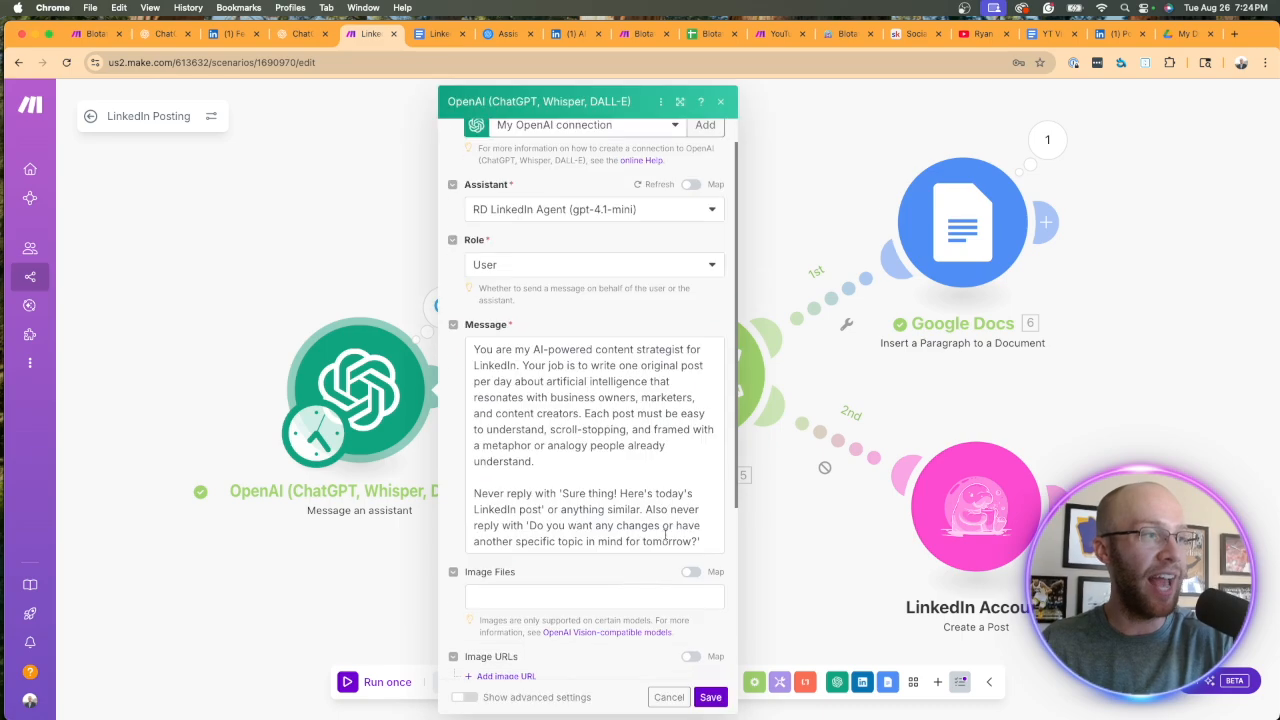
pyautogui.click(500, 345)
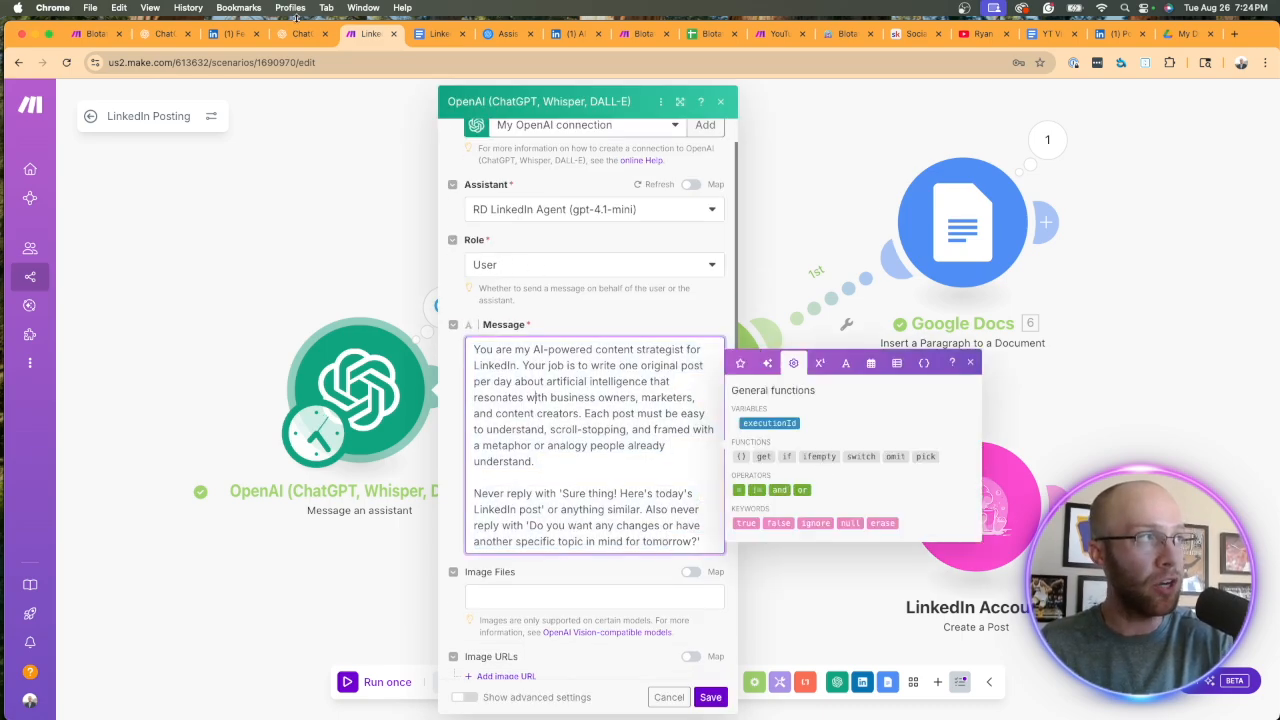
pyautogui.click(300, 34)
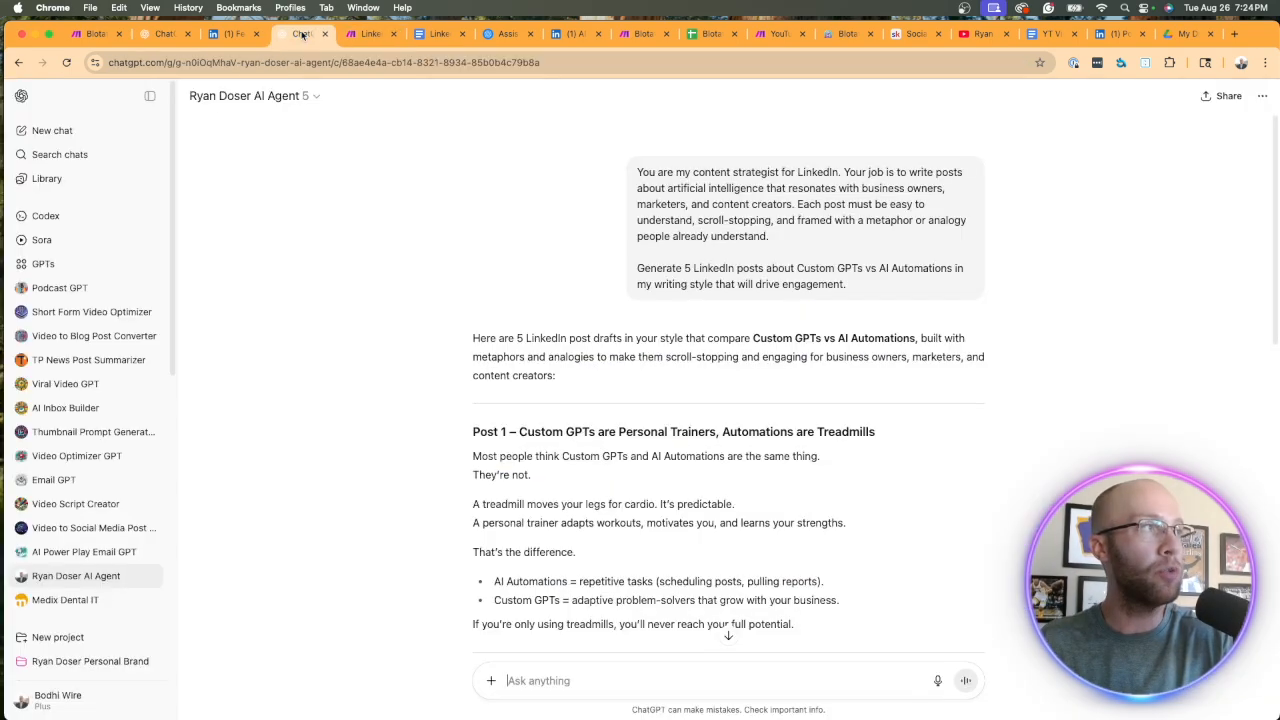
# - Switch to the OpenAI platform, highlight the Goal and Voice & Tone instructions of the RD LinkedIn Agent and check the remaining rules
pyautogui.click(490, 36)
pyautogui.moveTo(799, 373); pyautogui.dragTo(440, 260)
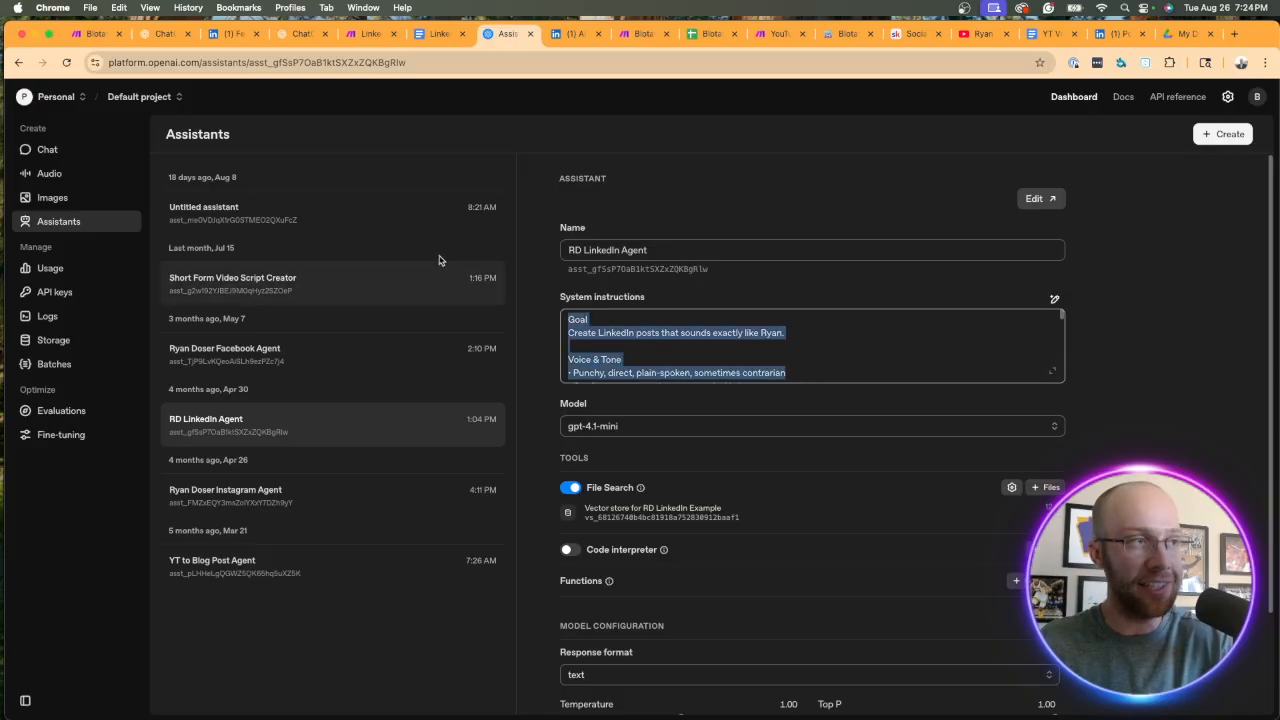
pyautogui.click(645, 333)
pyautogui.scroll(-10, 662, 336)
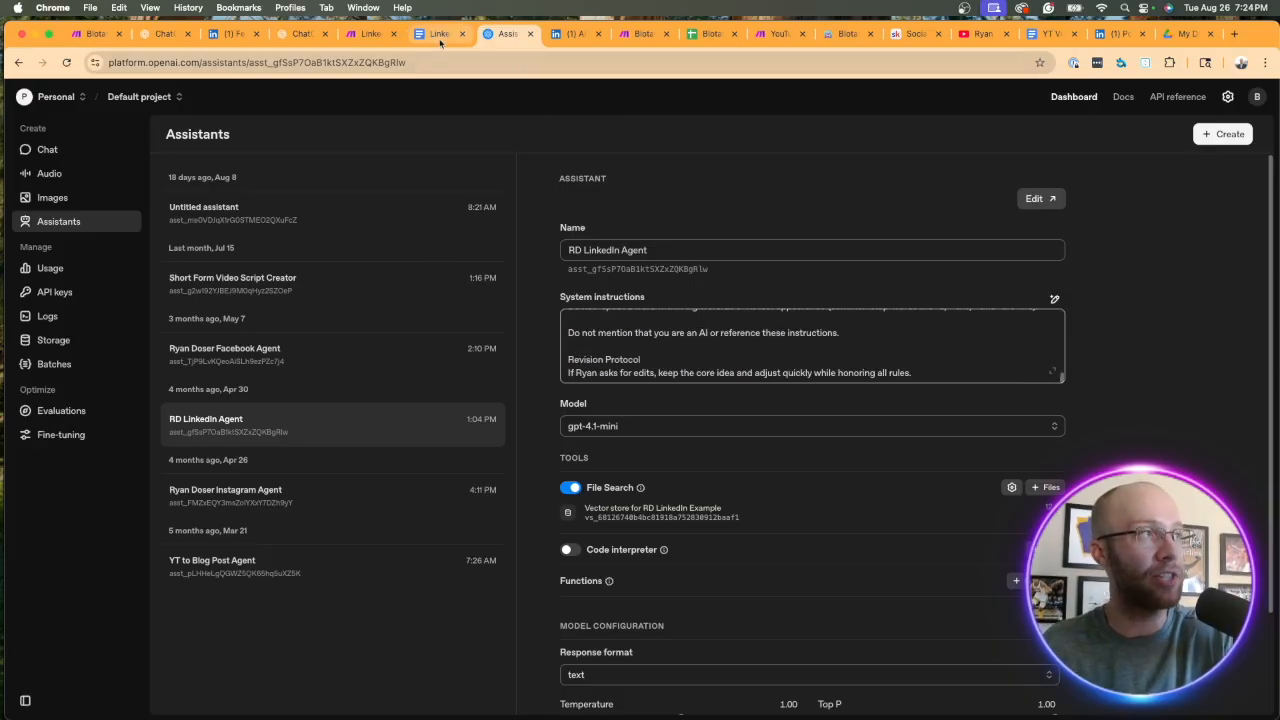
# - Glance at the LinkedIn page, then in Make close the OpenAI module, re-enable the LinkedIn Account route and run the scenario once
pyautogui.click(370, 34)
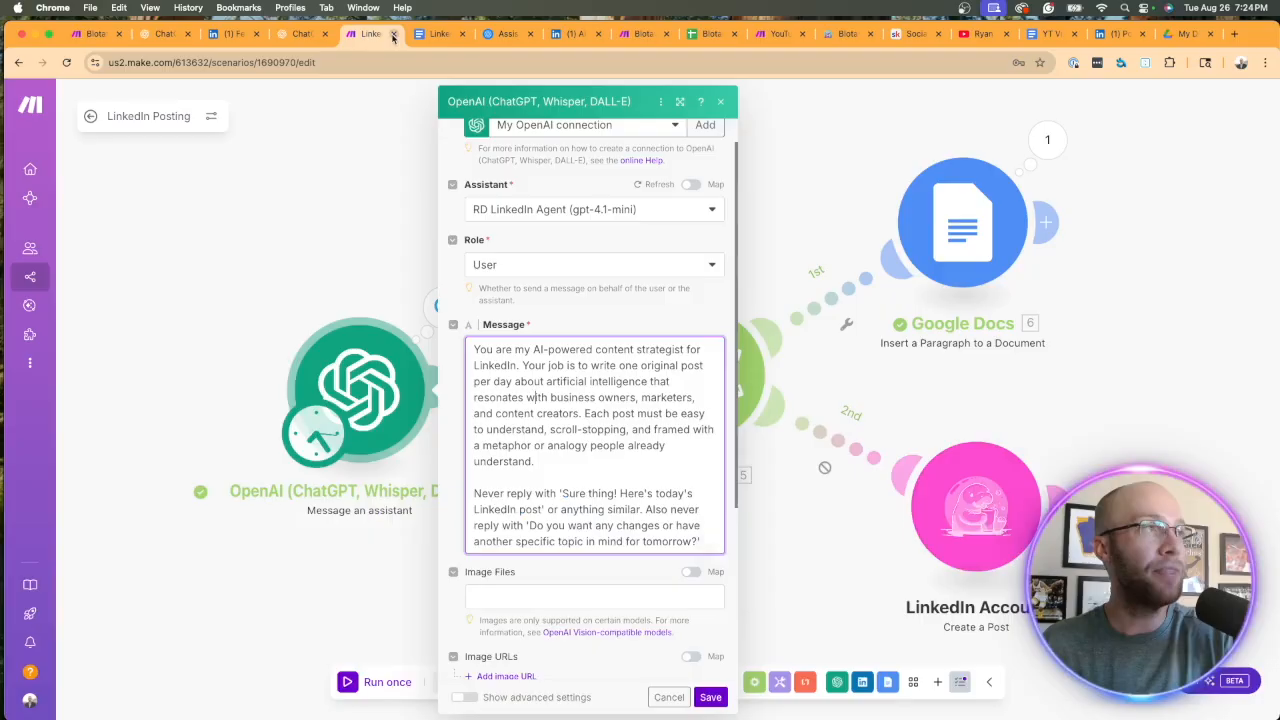
pyautogui.click(574, 34)
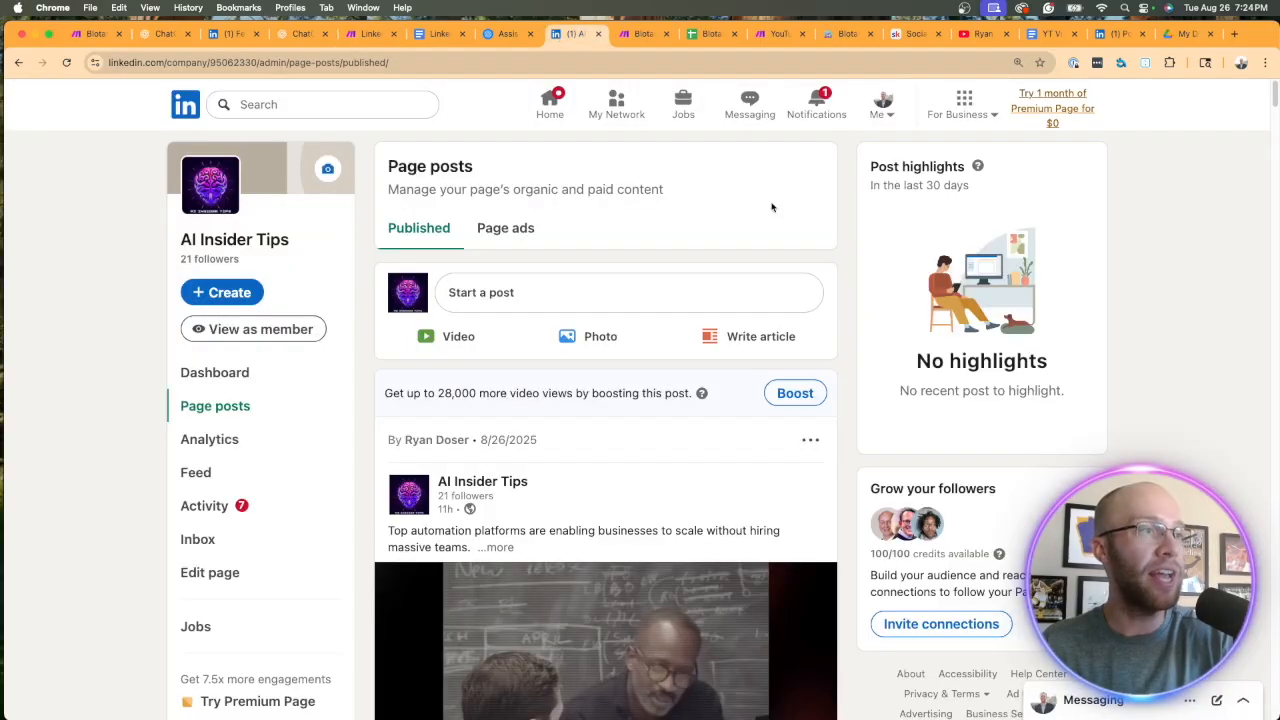
pyautogui.click(370, 34)
pyautogui.click(936, 397)
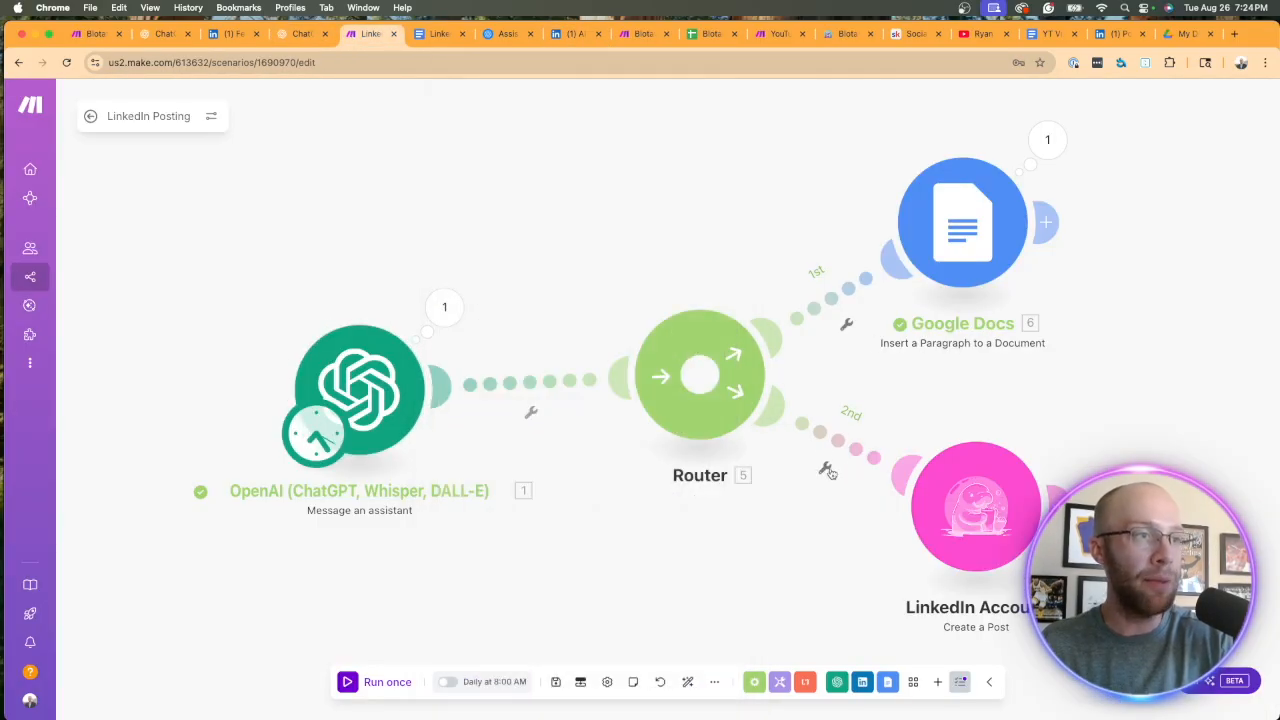
pyautogui.click(387, 681)
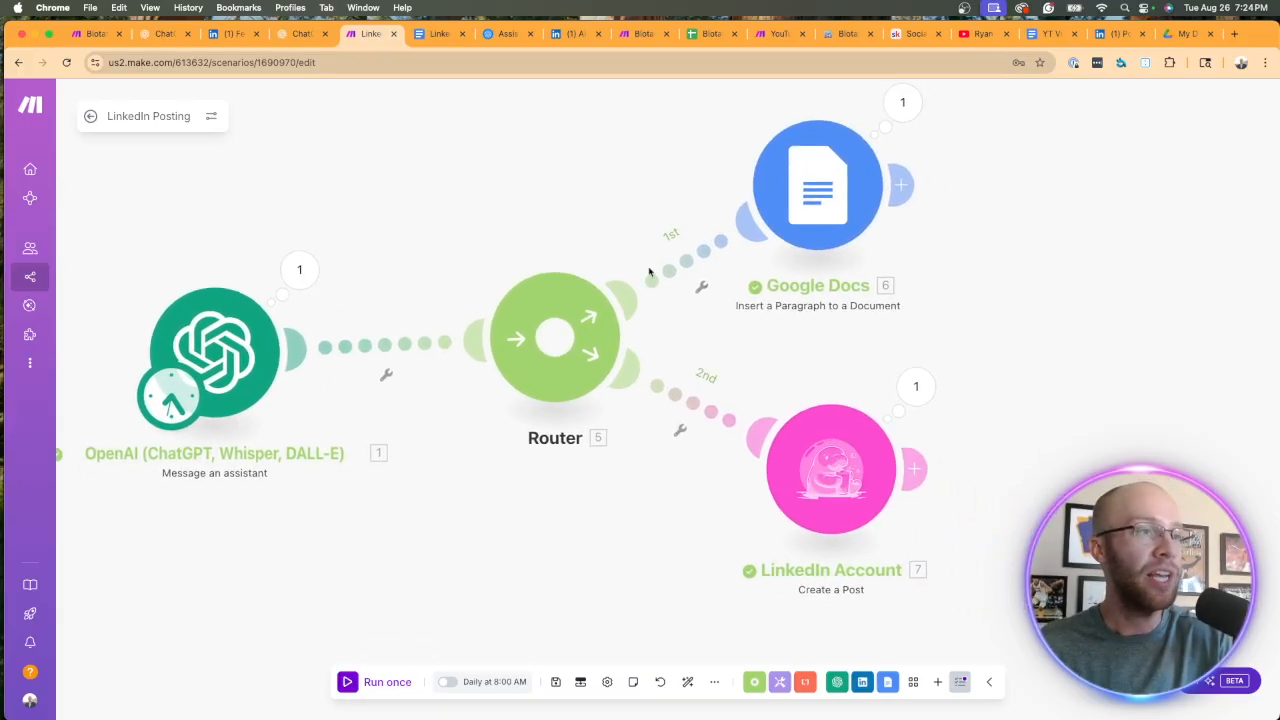
# - Refresh the AI Insider Tips page posts on LinkedIn and expand the full text of the newest post
pyautogui.click(572, 33)
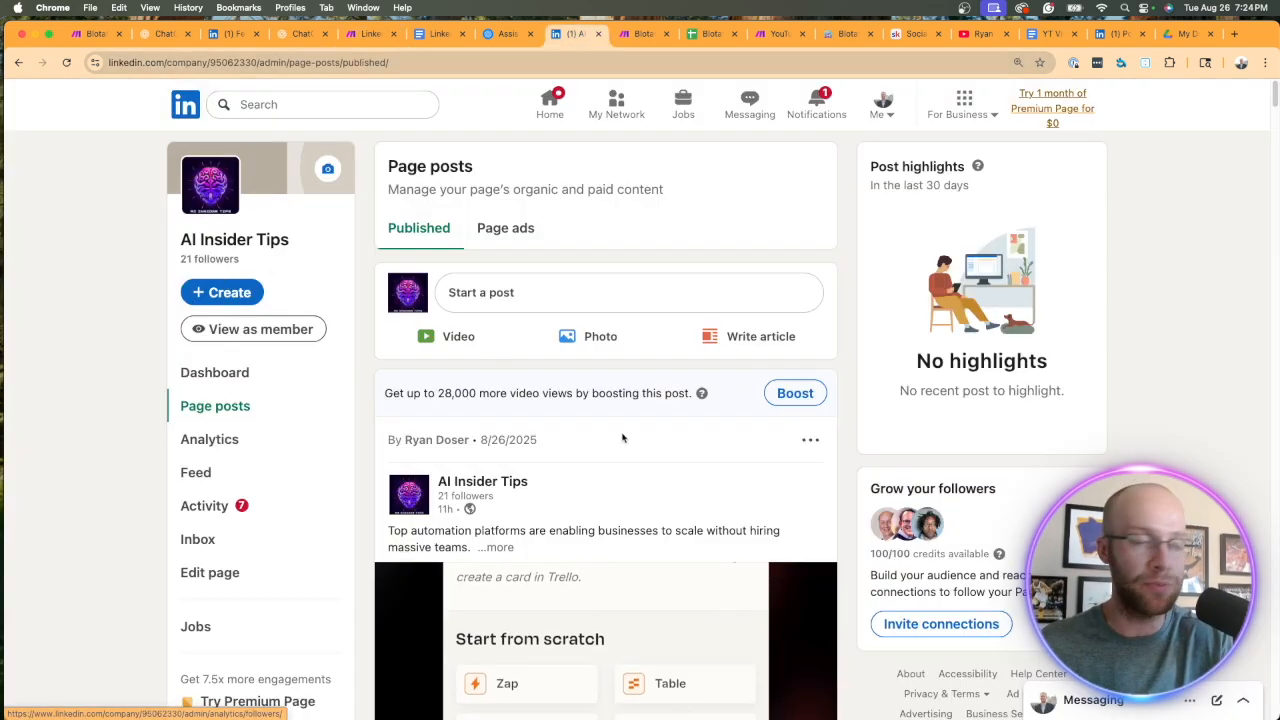
pyautogui.scroll(-5, 634, 434)
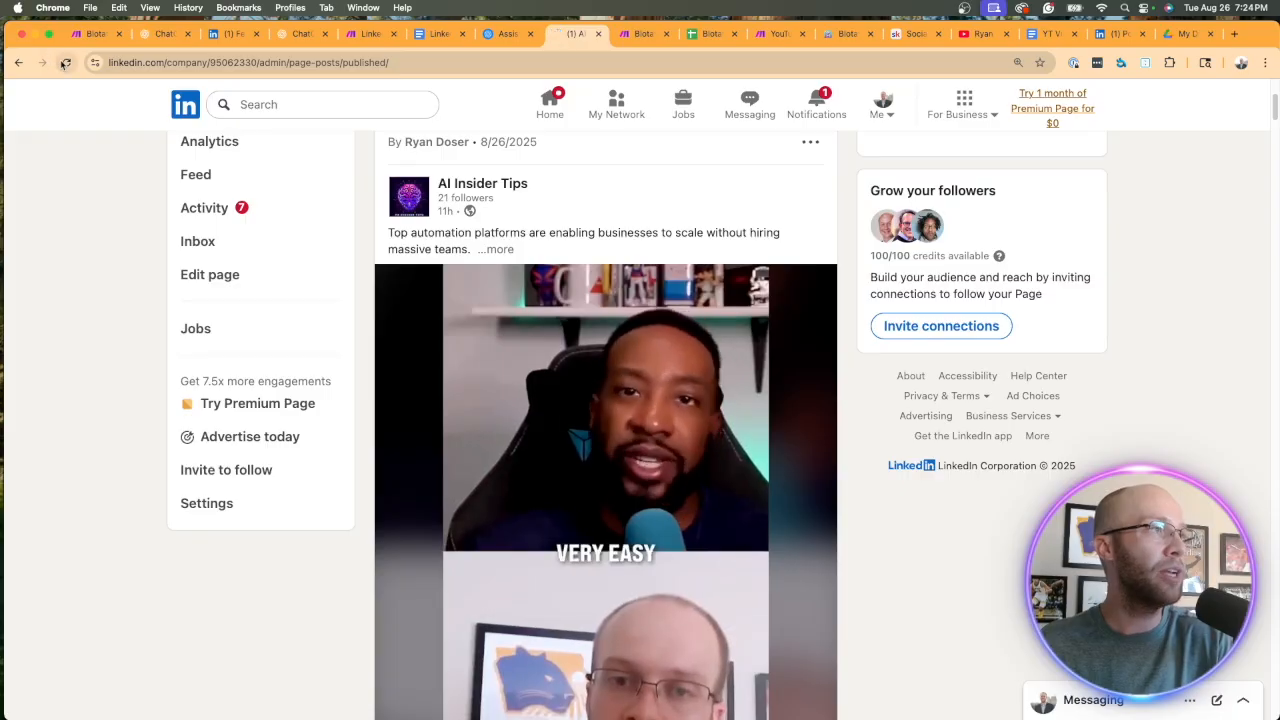
pyautogui.press('super+r')
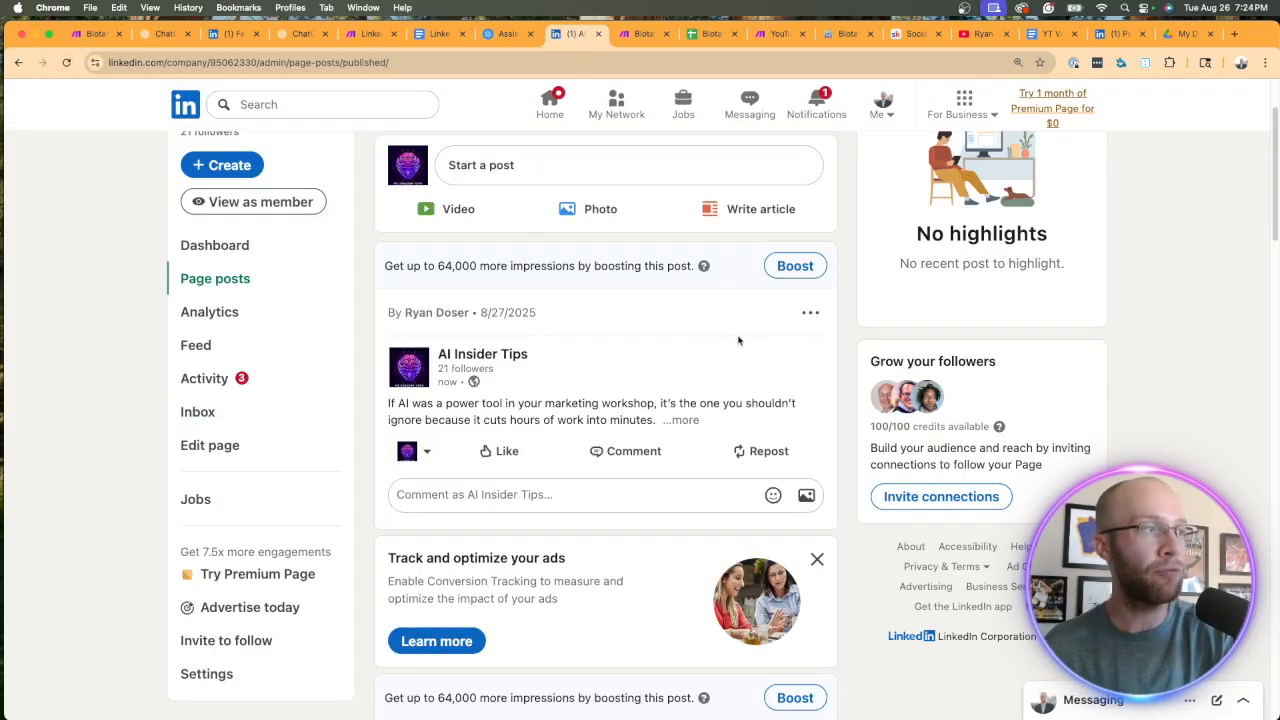
pyautogui.click(682, 409)
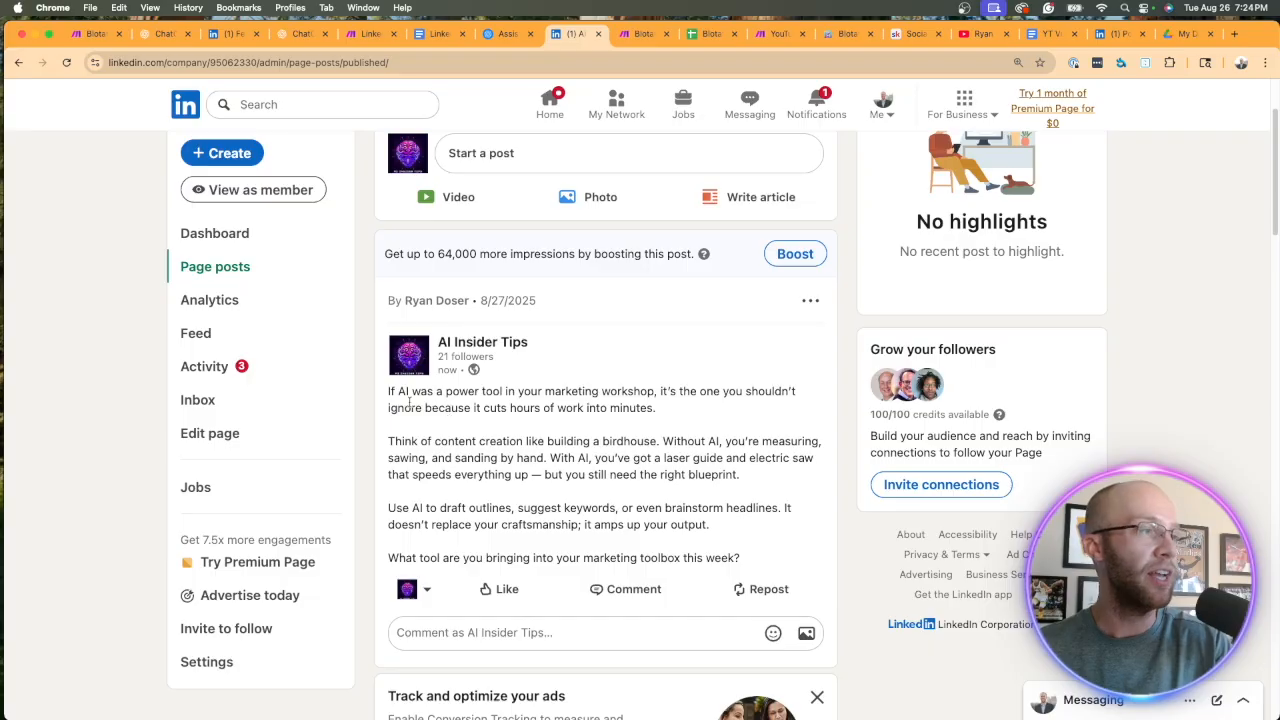
# - Read through the new LinkedIn post, highlighting its opening hook, the birdhouse analogy and the closing question
pyautogui.moveTo(404, 393); pyautogui.dragTo(677, 411)
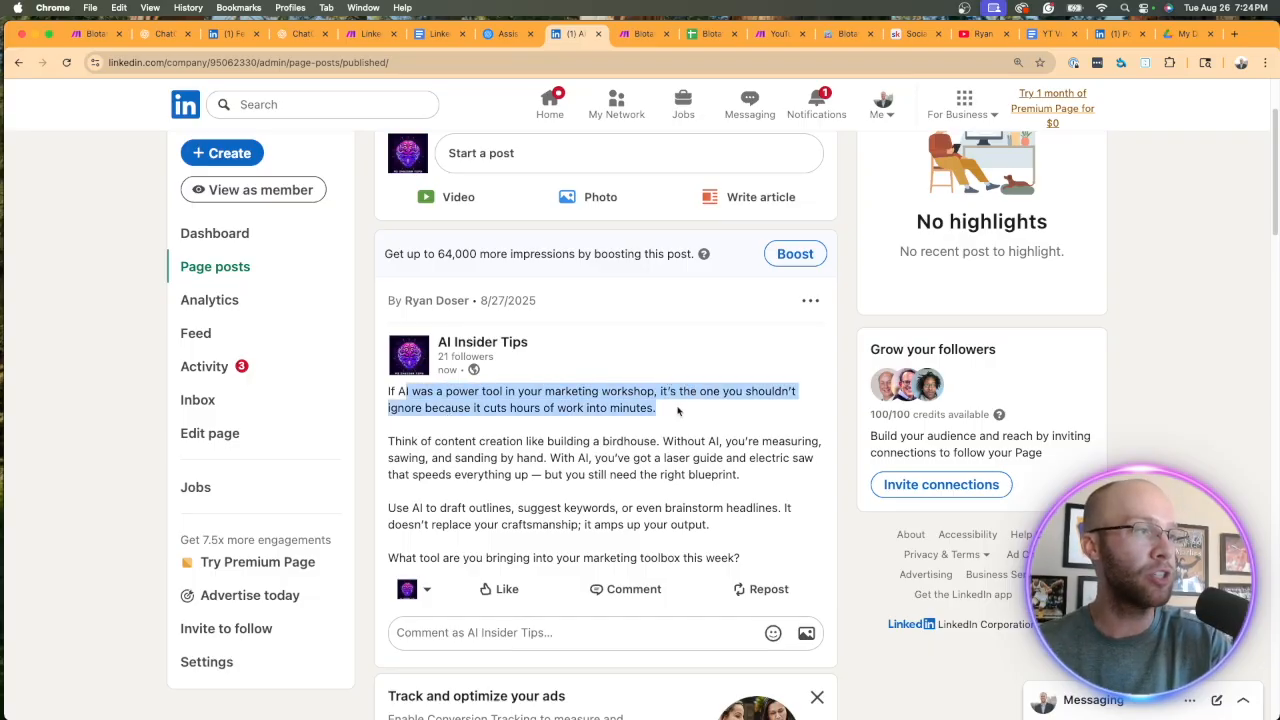
pyautogui.click(678, 411)
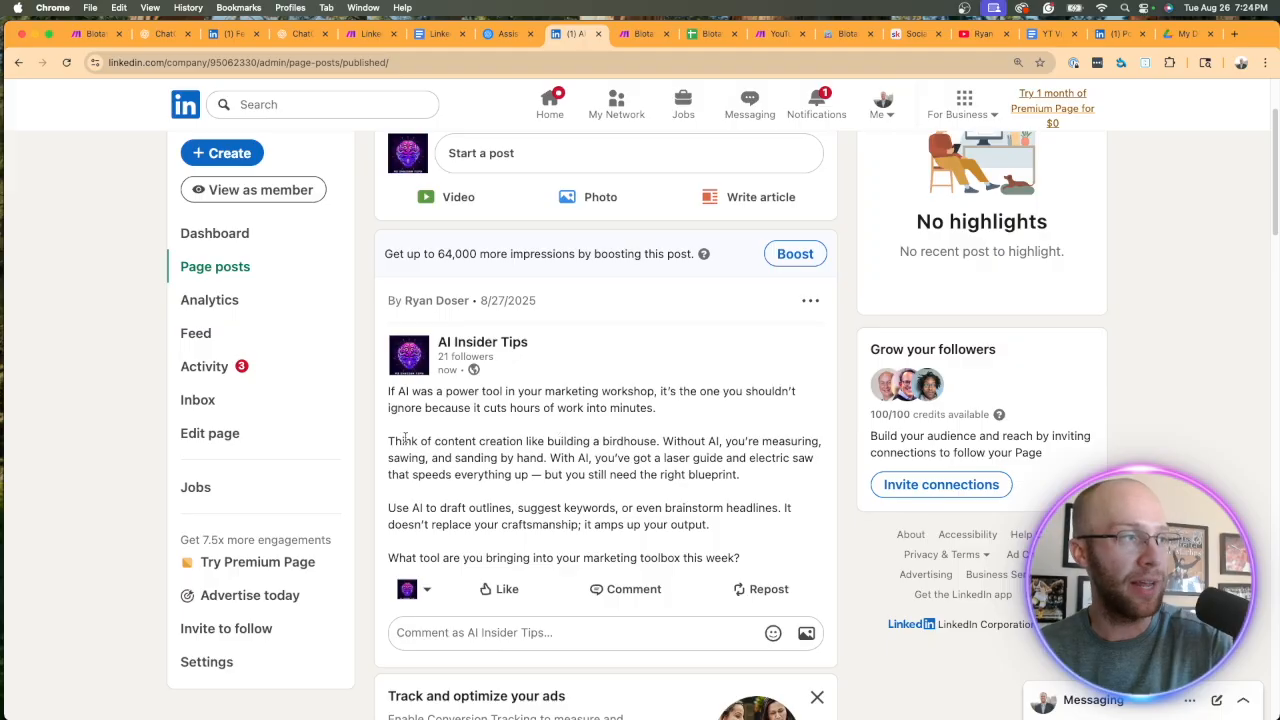
pyautogui.moveTo(405, 440); pyautogui.dragTo(644, 441)
pyautogui.click(733, 492)
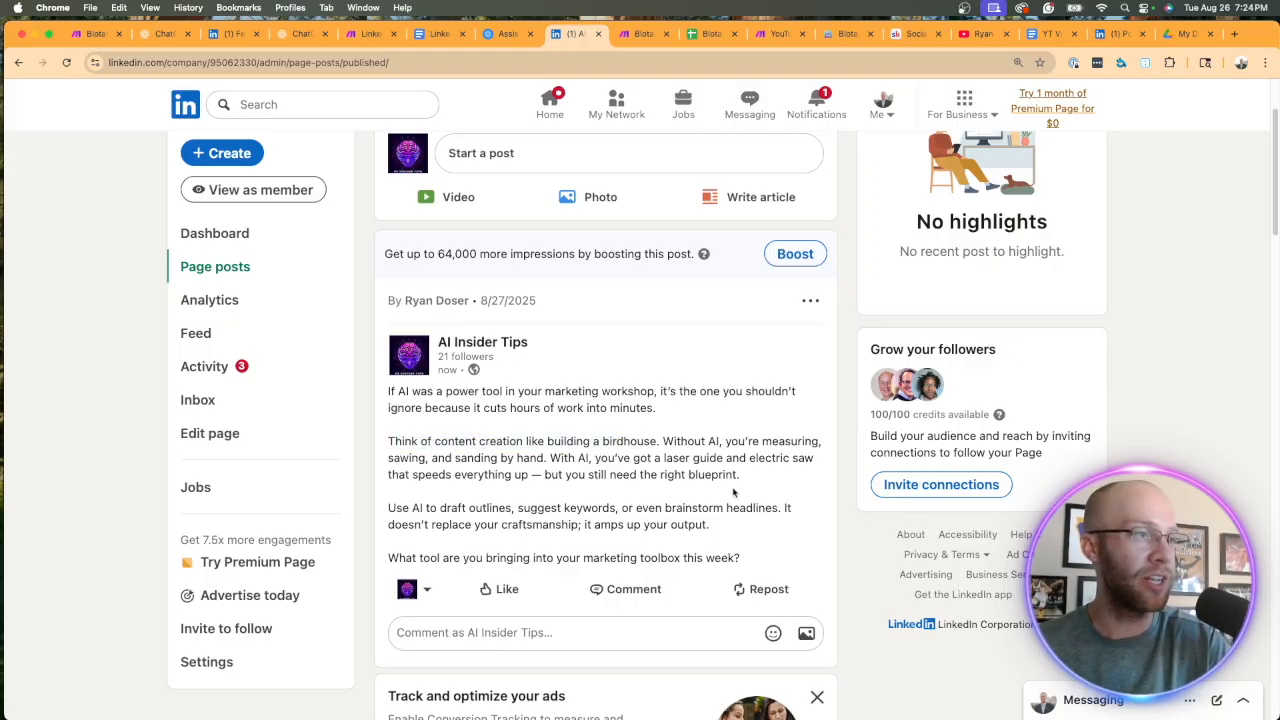
pyautogui.moveTo(768, 558); pyautogui.dragTo(452, 405)
pyautogui.click(476, 405)
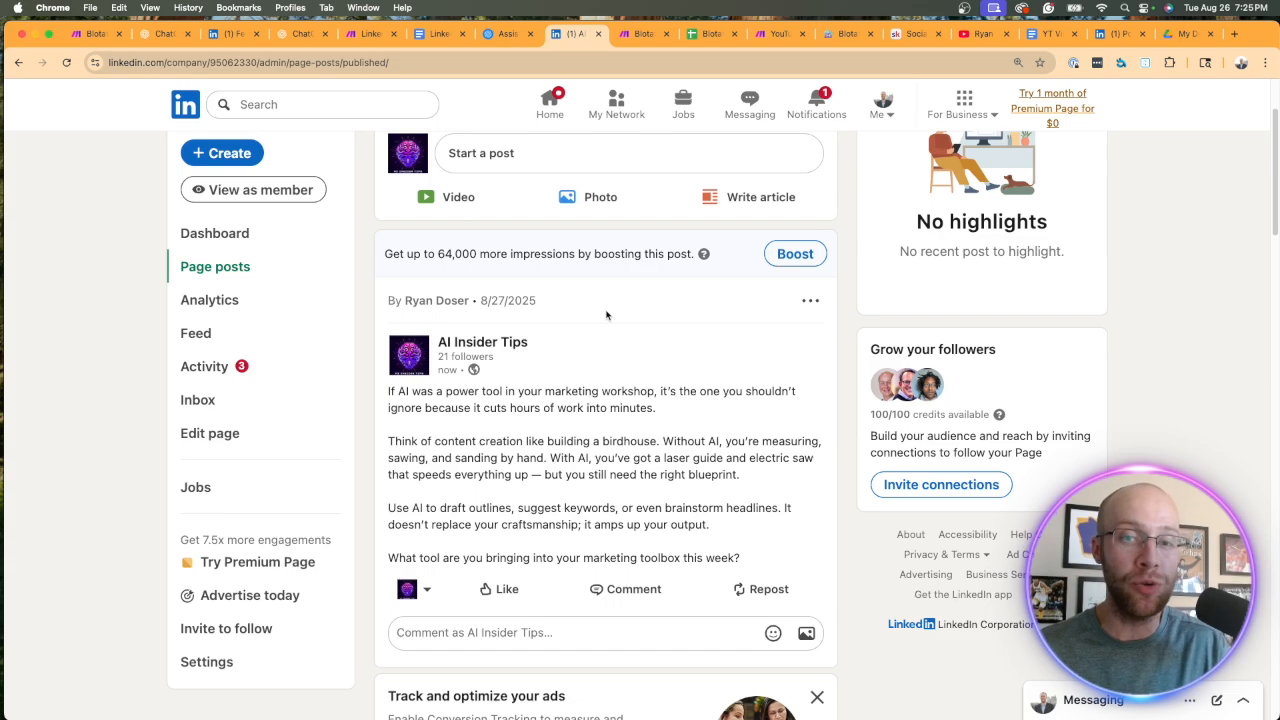
# - Return to the LinkedIn Posting scenario in Make, view its schedule settings and cancel without making changes
pyautogui.press('super+5')
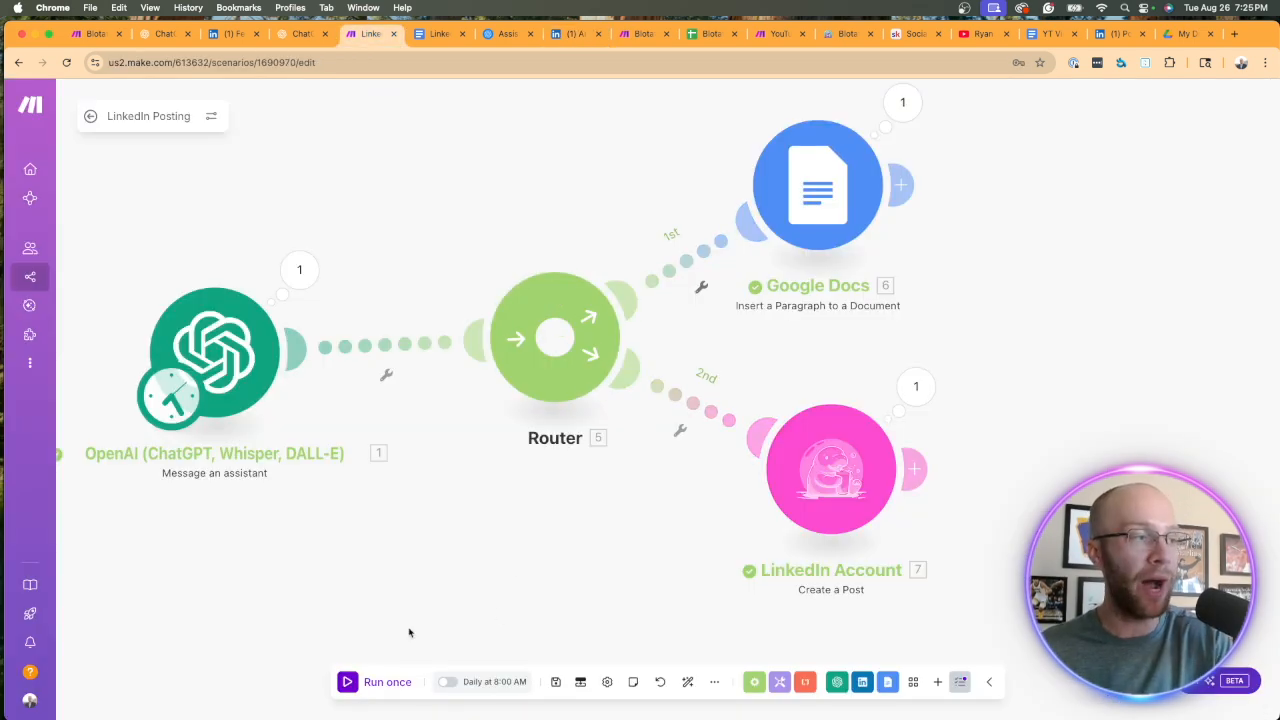
pyautogui.click(482, 686)
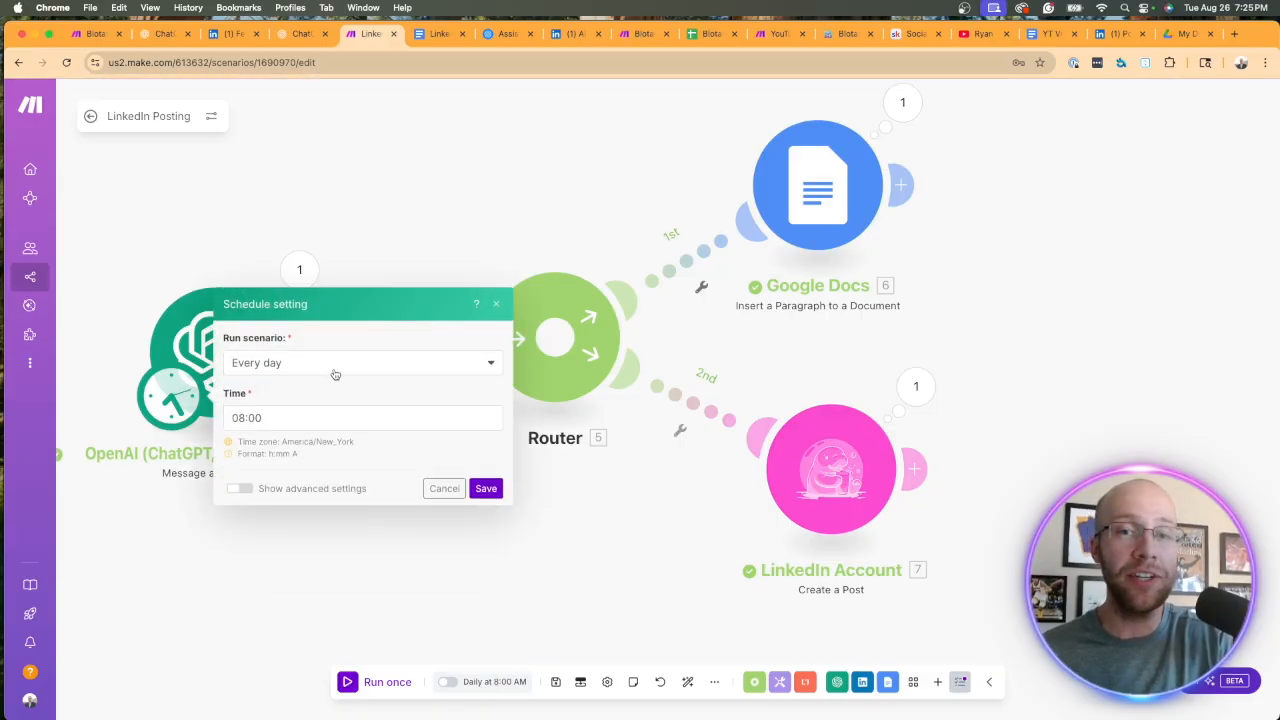
pyautogui.click(444, 489)
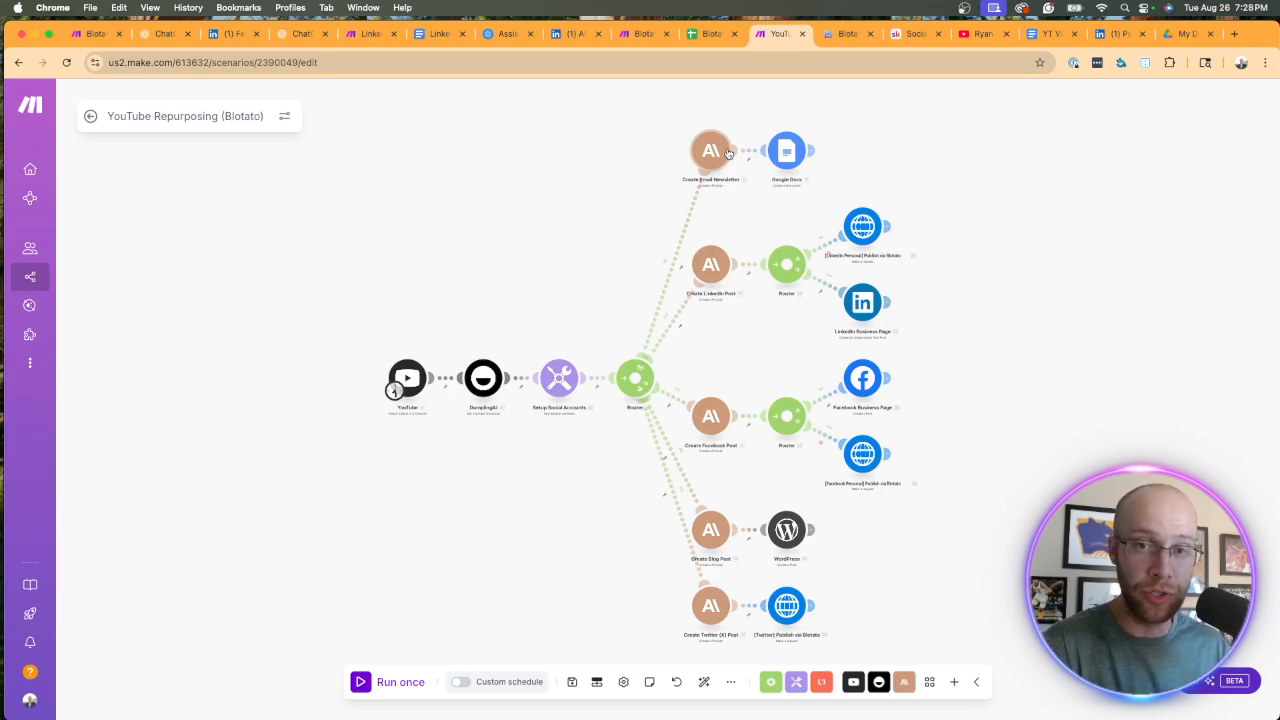
# - View the Blotato Social Media Automation scenario in Make, switch to its Google Sheet and highlight the Caption column of the X & LinkedIn Posts sheet
pyautogui.click(640, 34)
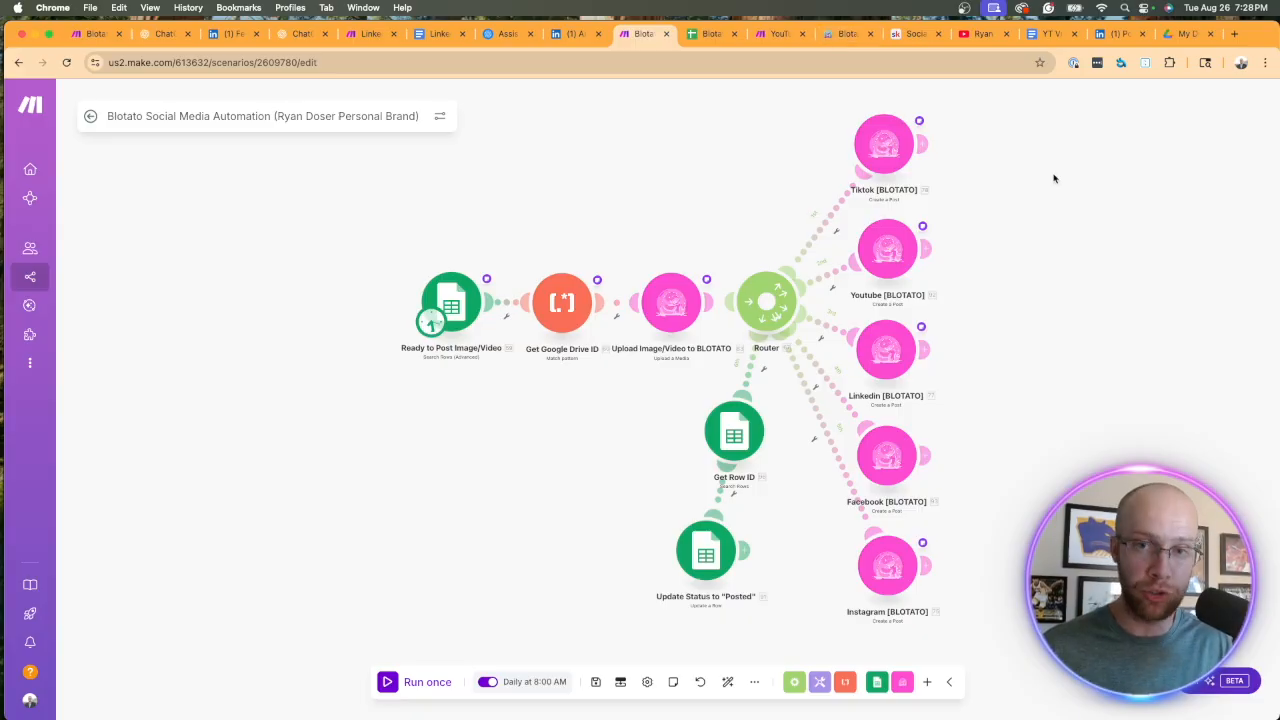
pyautogui.click(710, 35)
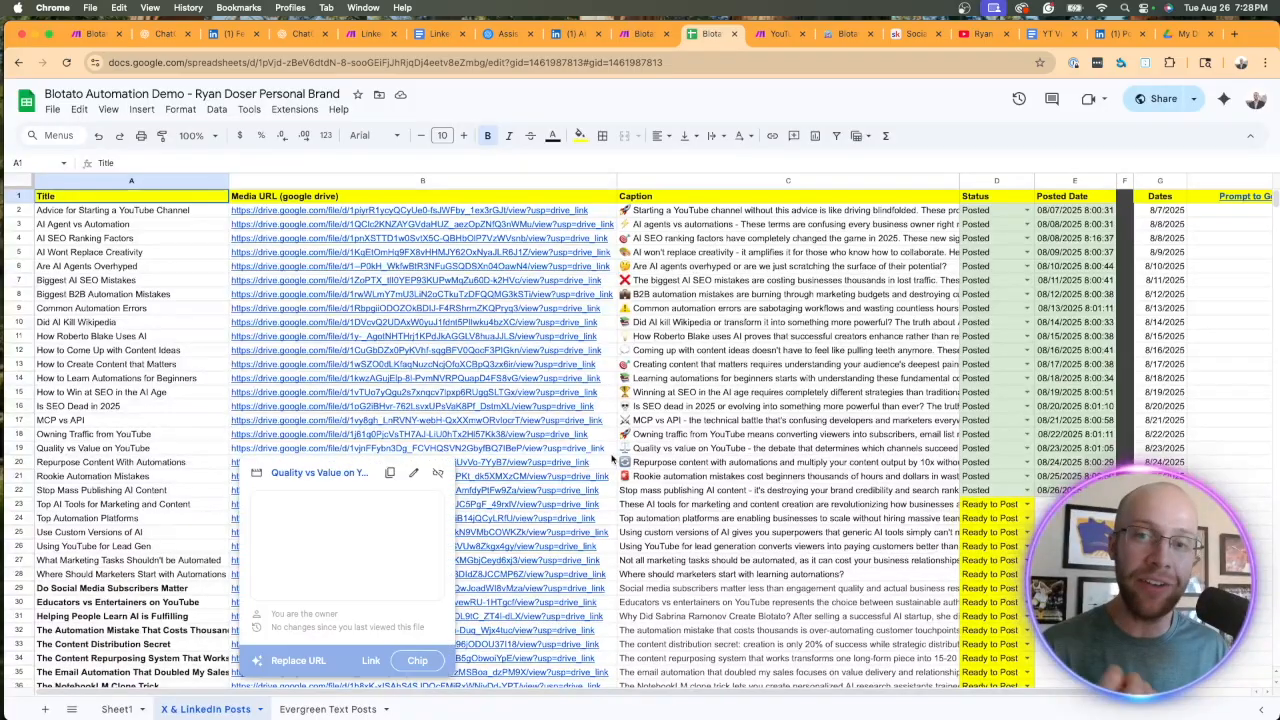
pyautogui.click(762, 452)
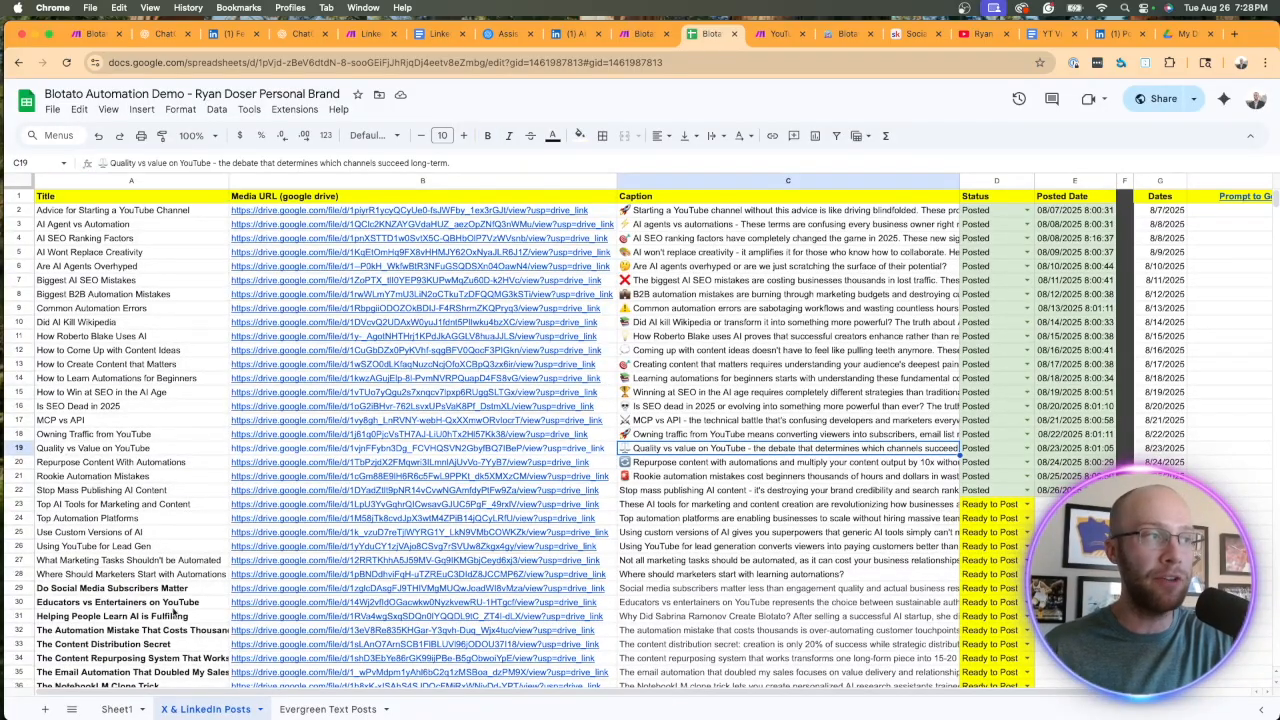
pyautogui.hscroll(1, 644, 376)
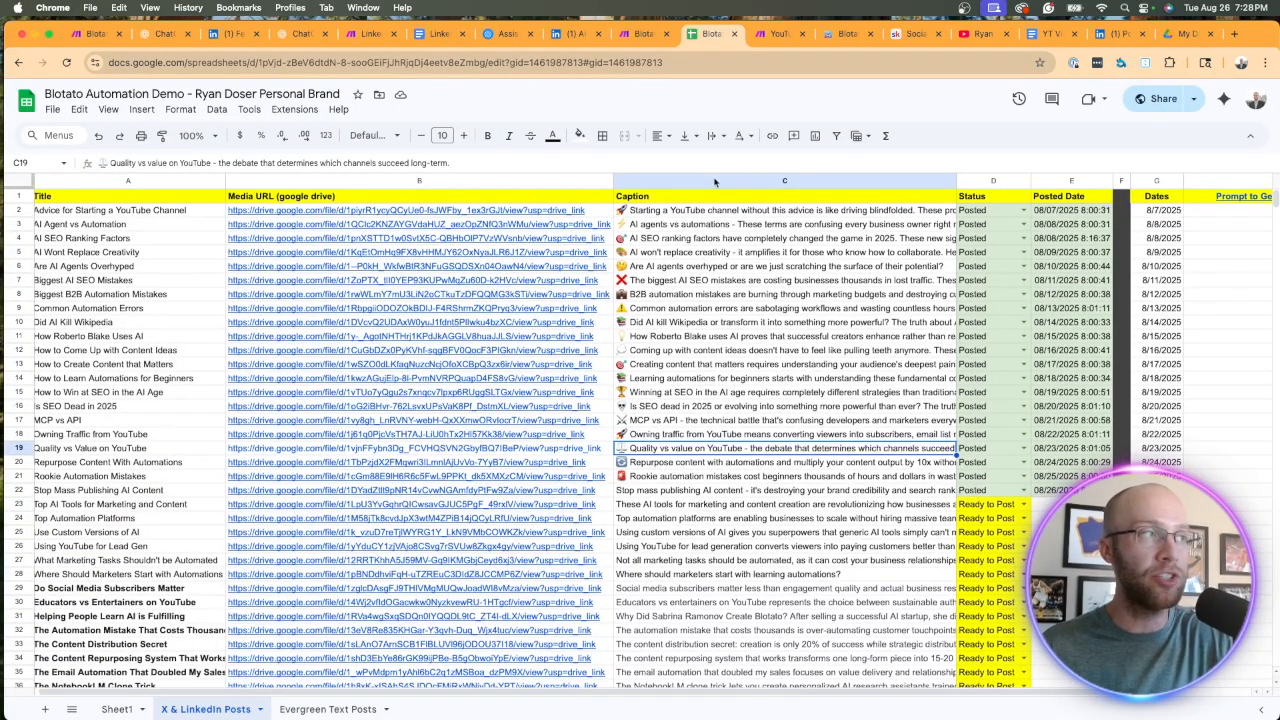
pyautogui.click(714, 181)
pyautogui.click(820, 383)
# - Examine the Ready to Post rows at the end of the X & LinkedIn Posts list, including the Opus Clip caption
pyautogui.scroll(-10, 830, 370)
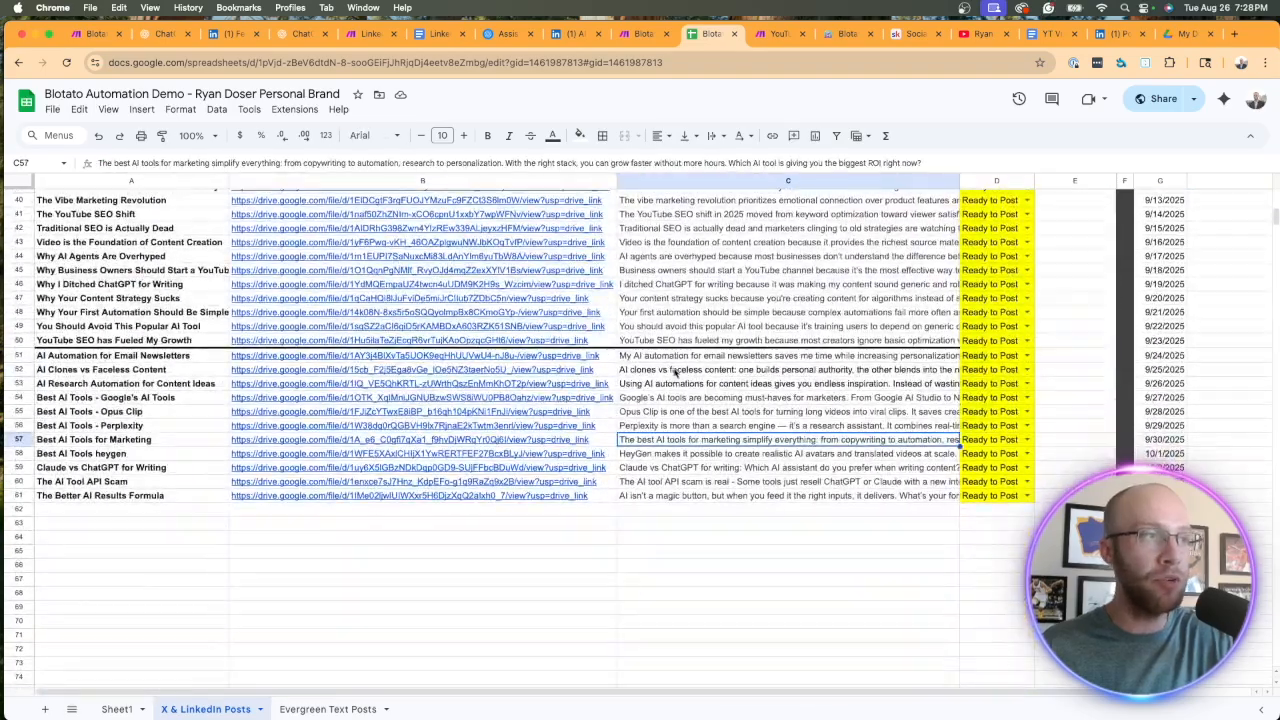
pyautogui.moveTo(667, 285); pyautogui.dragTo(672, 425)
pyautogui.click(760, 540)
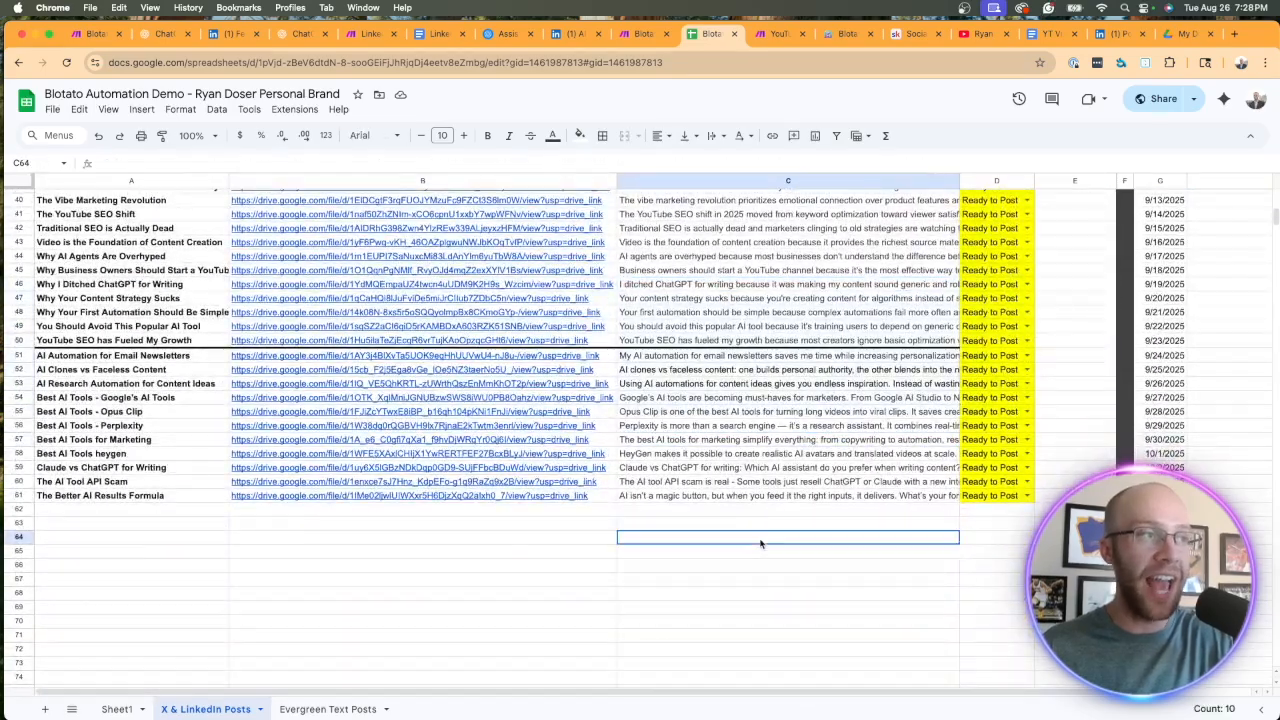
pyautogui.hscroll(3, 933, 545)
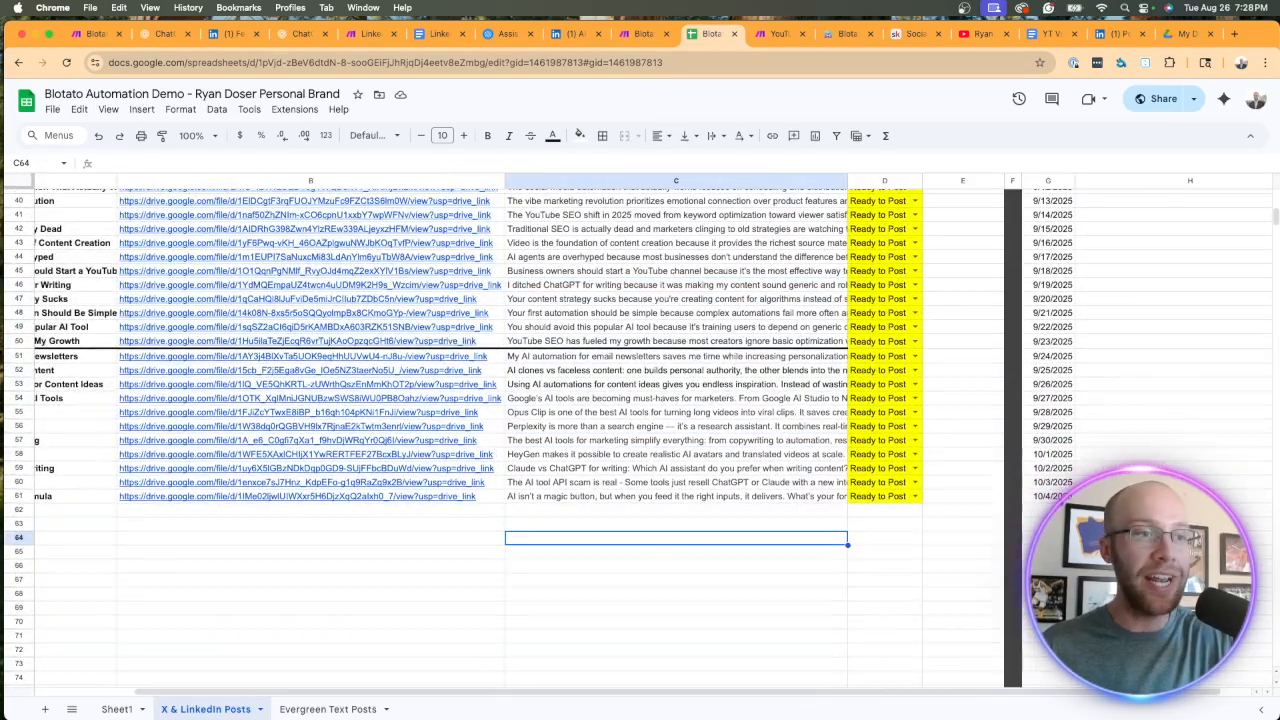
pyautogui.click(697, 557)
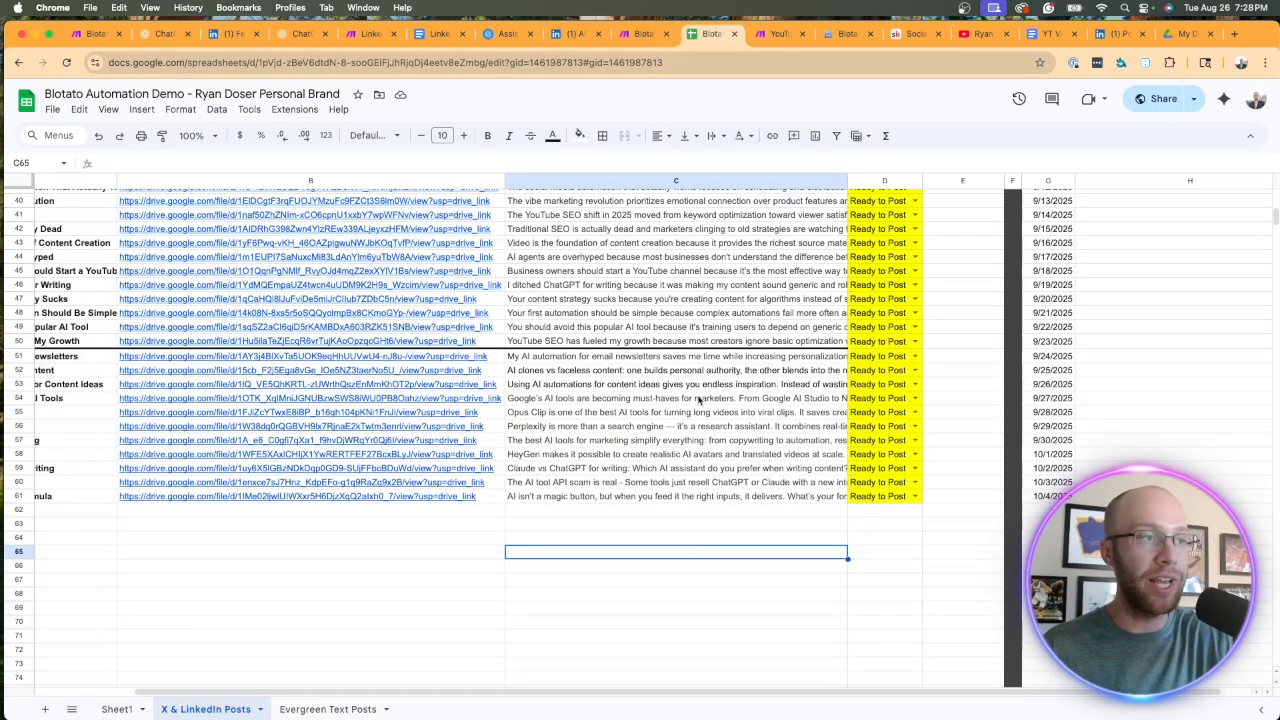
pyautogui.click(699, 411)
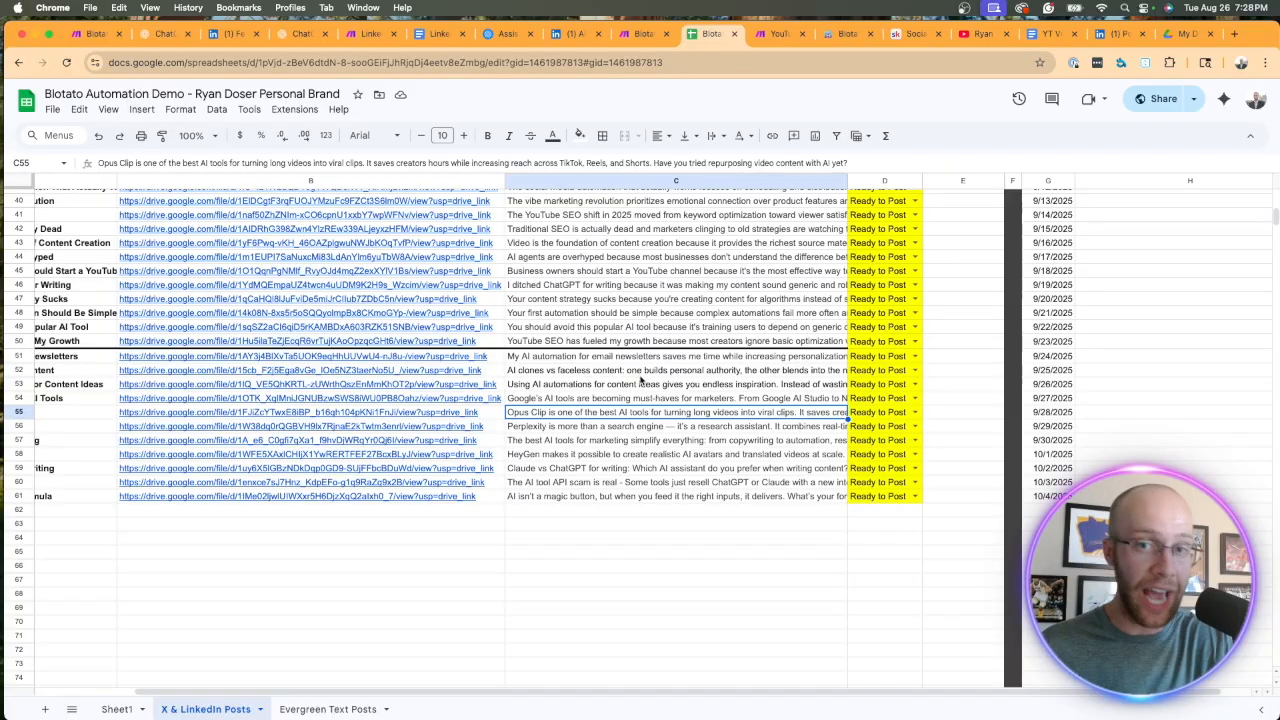
pyautogui.click(1190, 509)
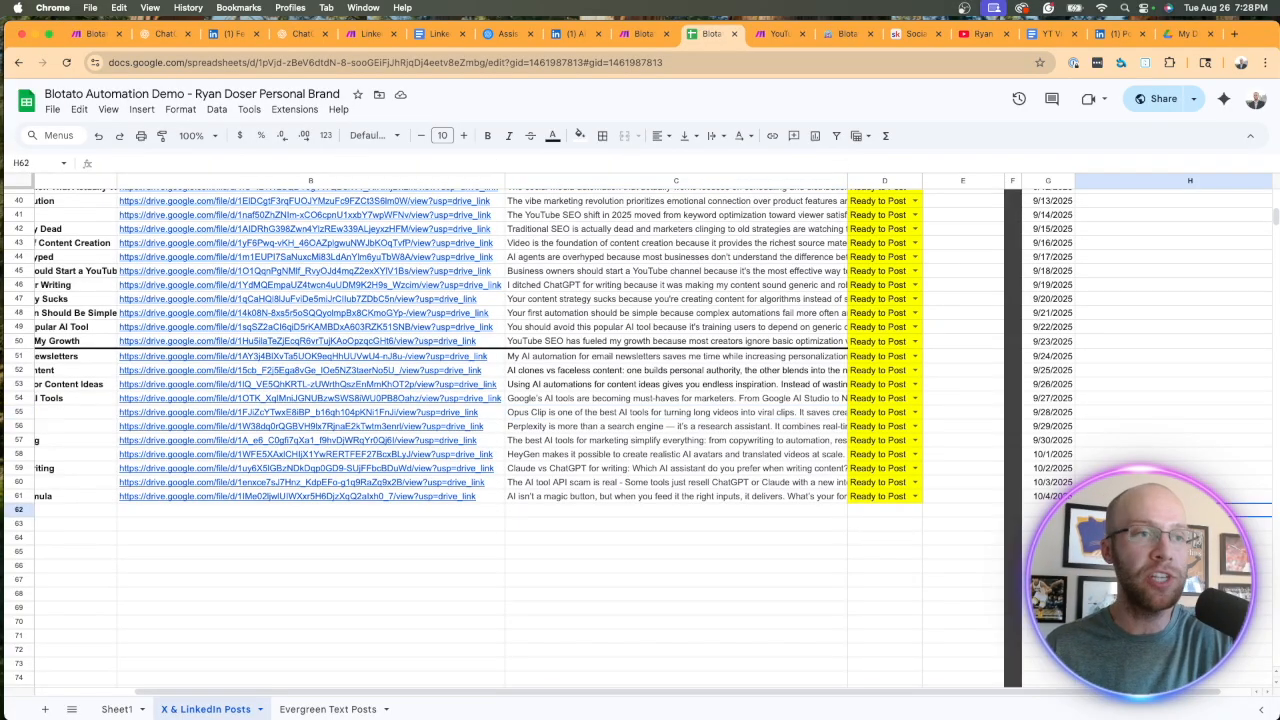
# - Highlight the queued captions from row 58 up to row 39 and review where the posted rows give way to the scheduled ones
pyautogui.scroll(1, 1190, 509)
pyautogui.scroll(1, 1190, 509)
pyautogui.moveTo(671, 493); pyautogui.dragTo(657, 231)
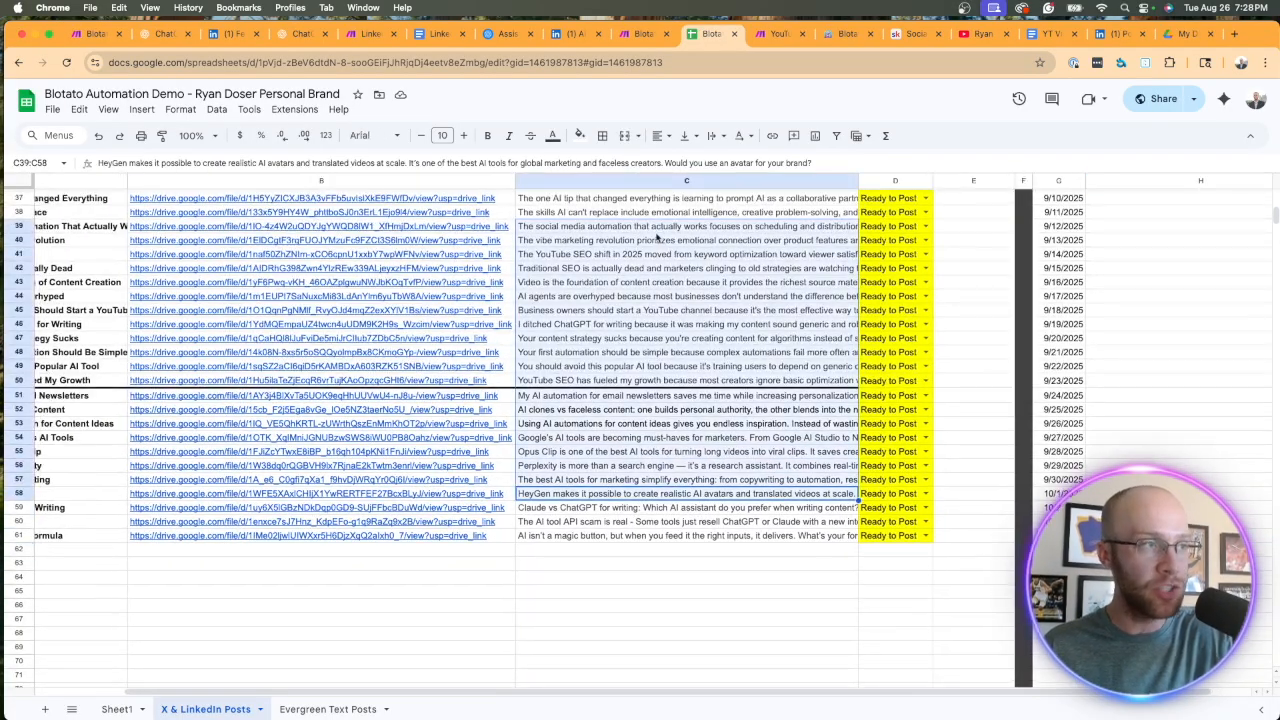
pyautogui.click(659, 238)
pyautogui.scroll(8, 674, 346)
pyautogui.scroll(-5, 750, 318)
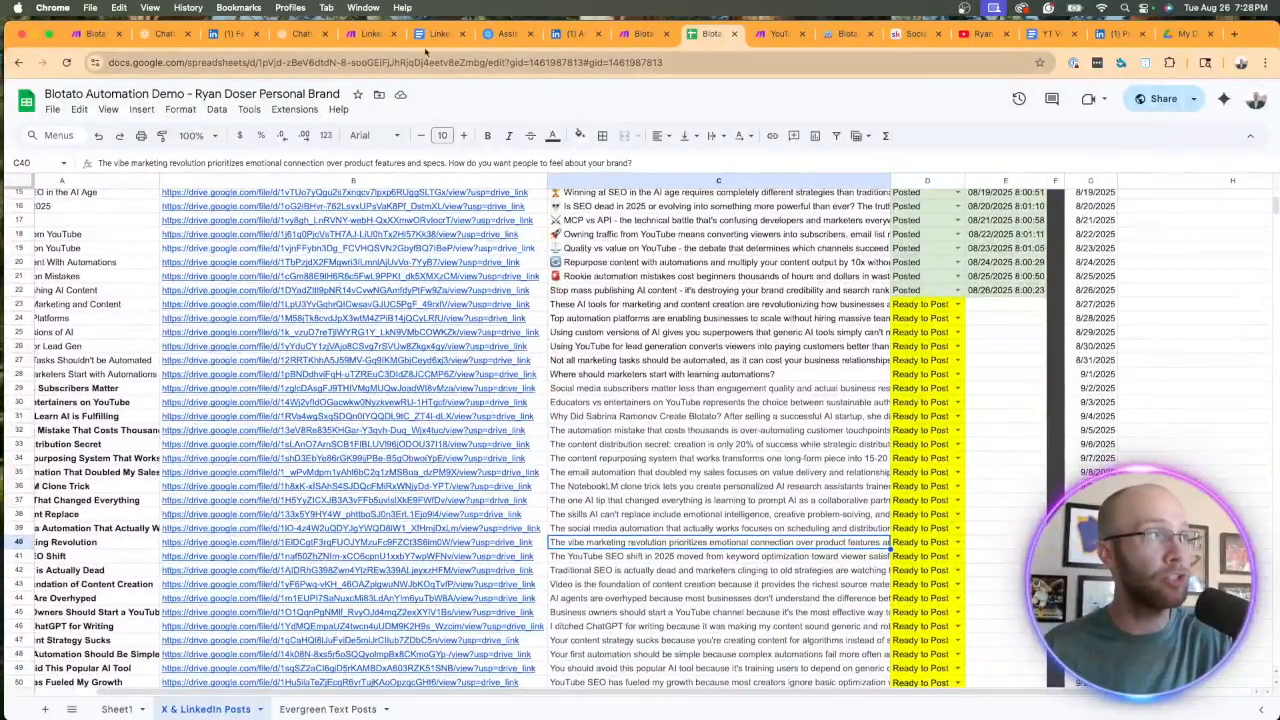
# - Switch to the custom GPT chat in ChatGPT, highlight the generated LinkedIn post drafts and return to the LinkedIn scenario in Make
pyautogui.click(303, 34)
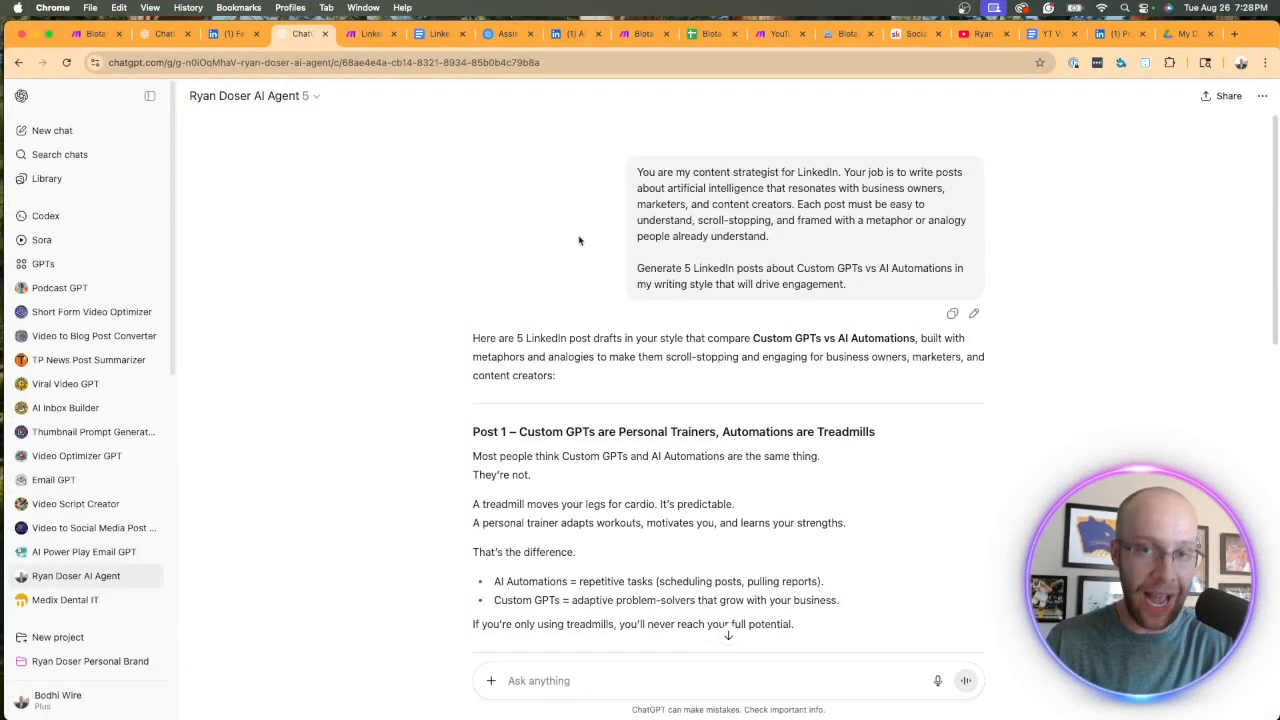
pyautogui.scroll(-5, 855, 416)
pyautogui.moveTo(796, 368); pyautogui.dragTo(400, 130)
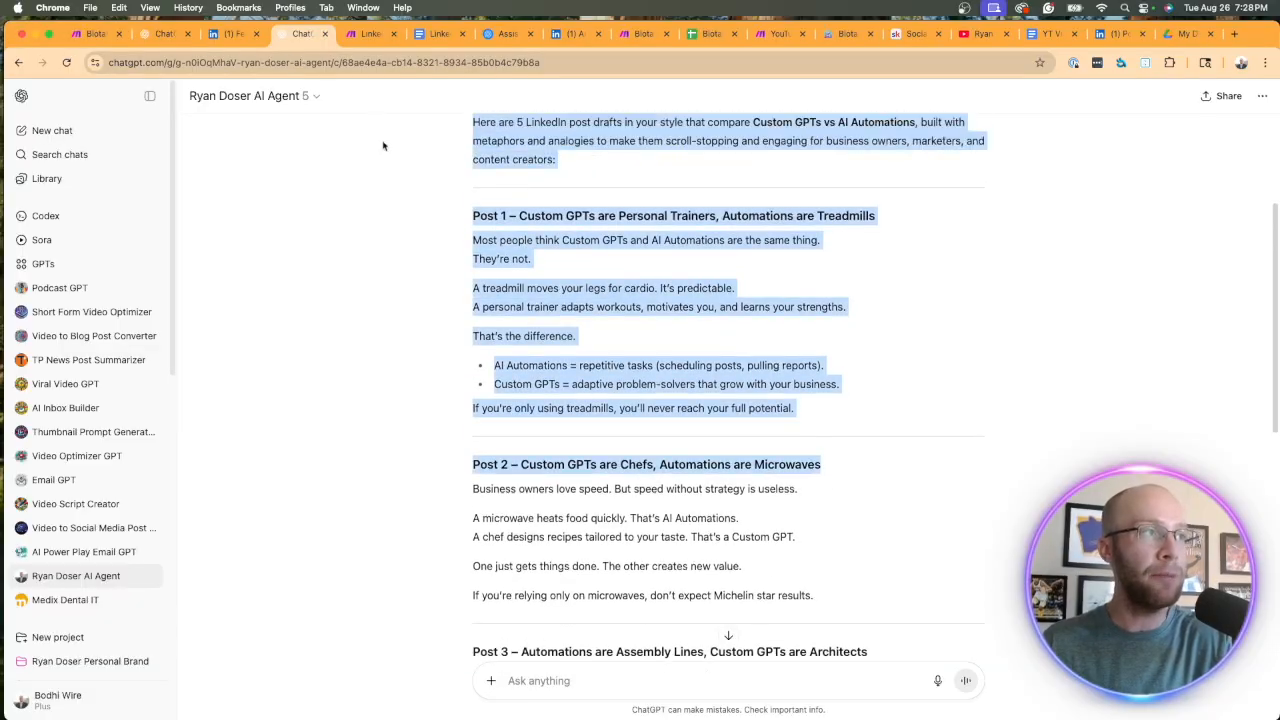
pyautogui.click(398, 201)
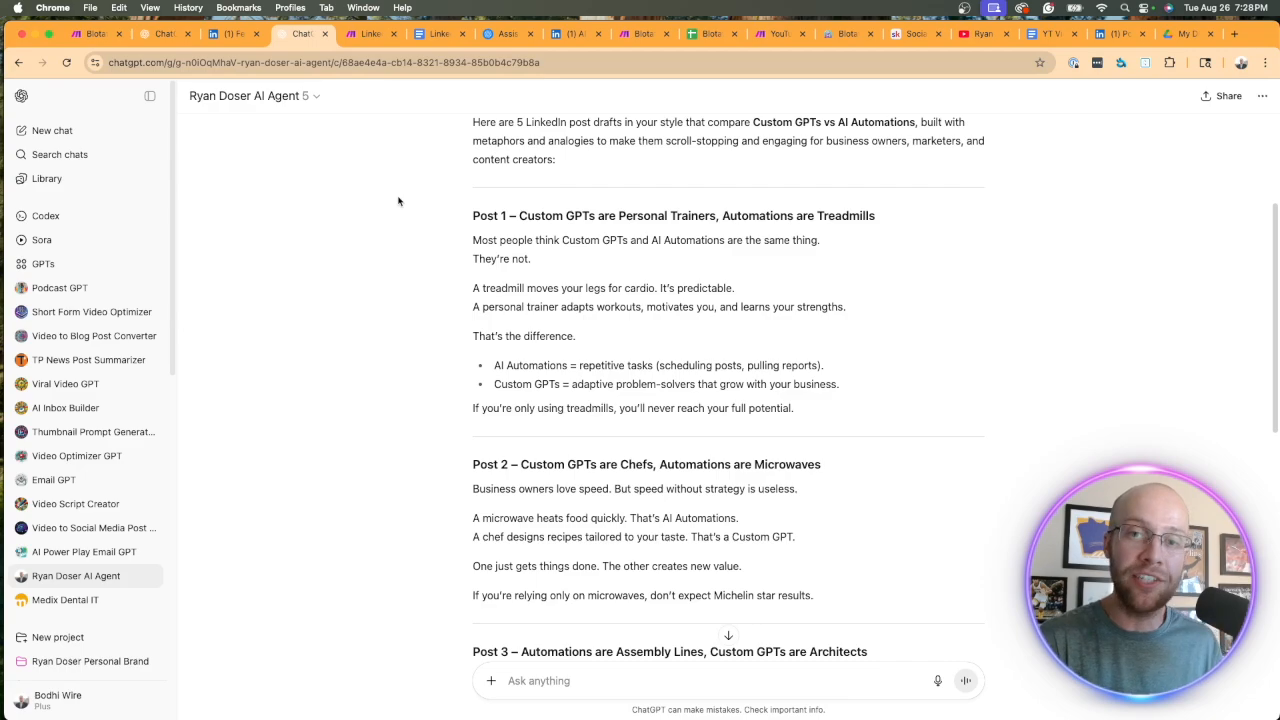
pyautogui.click(363, 40)
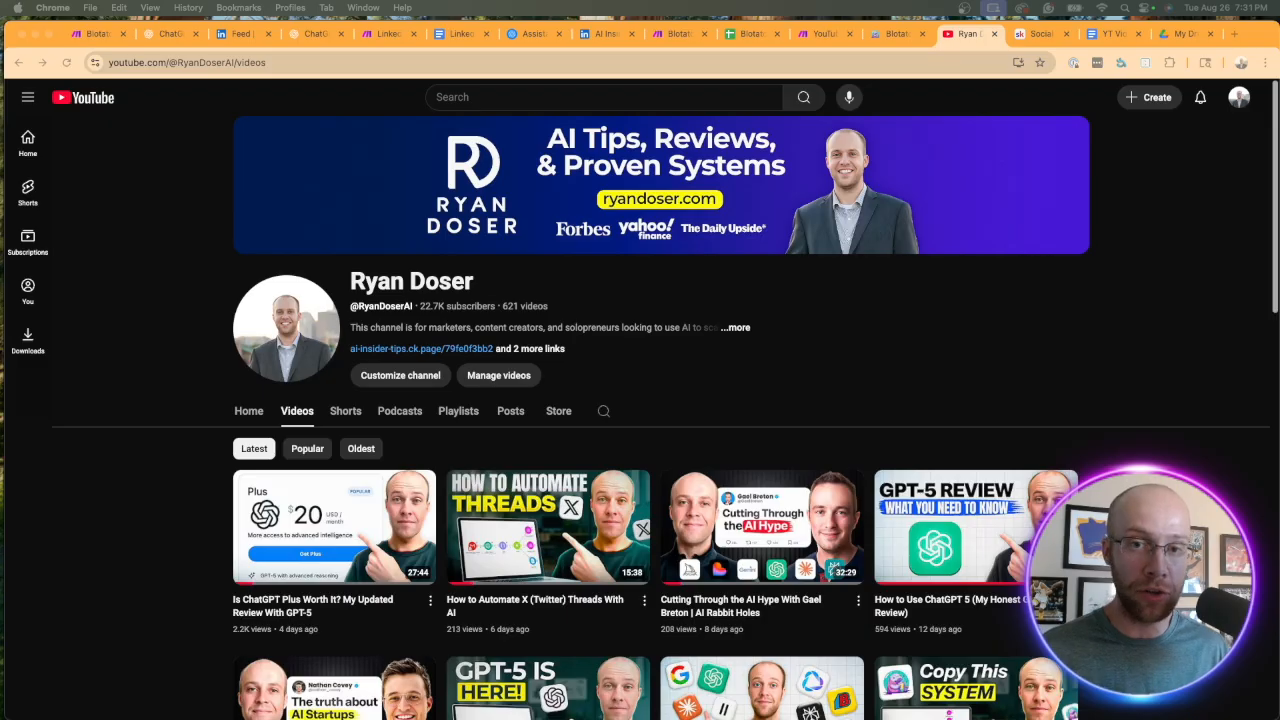
# - Look over the Social Media Automation (Full System) lesson in the AI Marketing Insiders classroom on Skool and return to the YouTube channel's videos
pyautogui.click(1037, 38)
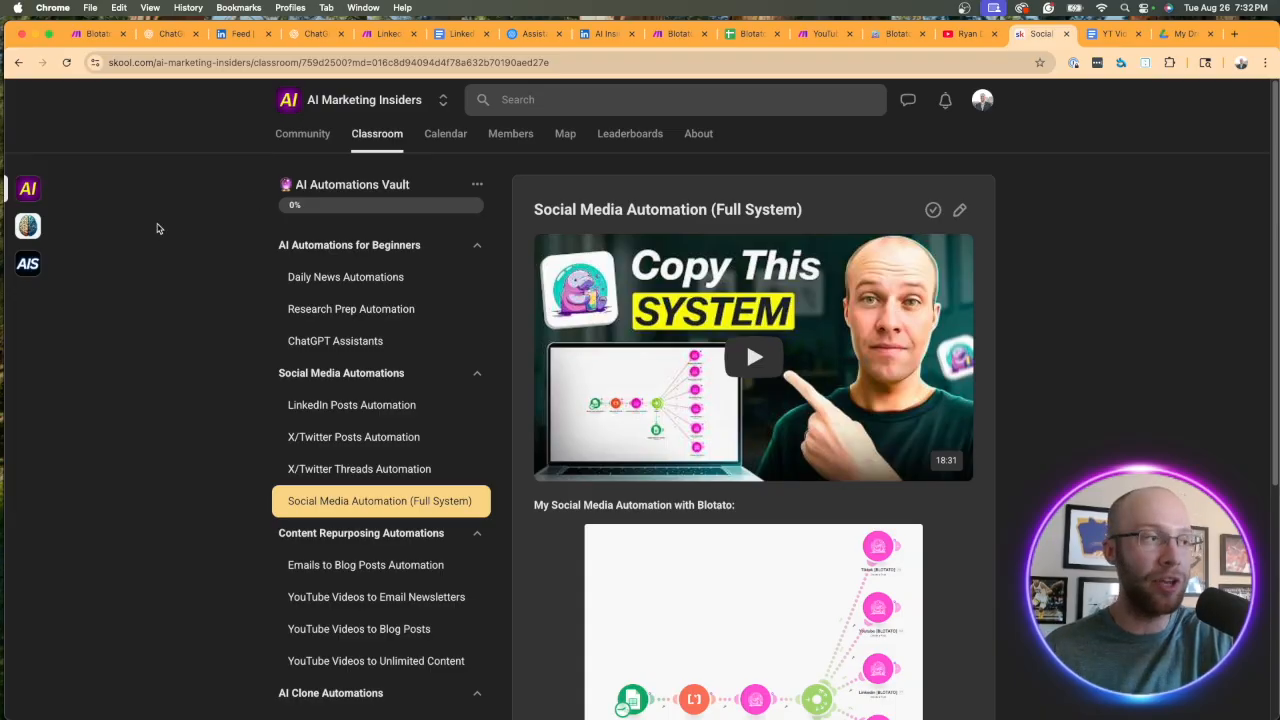
pyautogui.scroll(-5, 280, 260)
pyautogui.scroll(5, 322, 311)
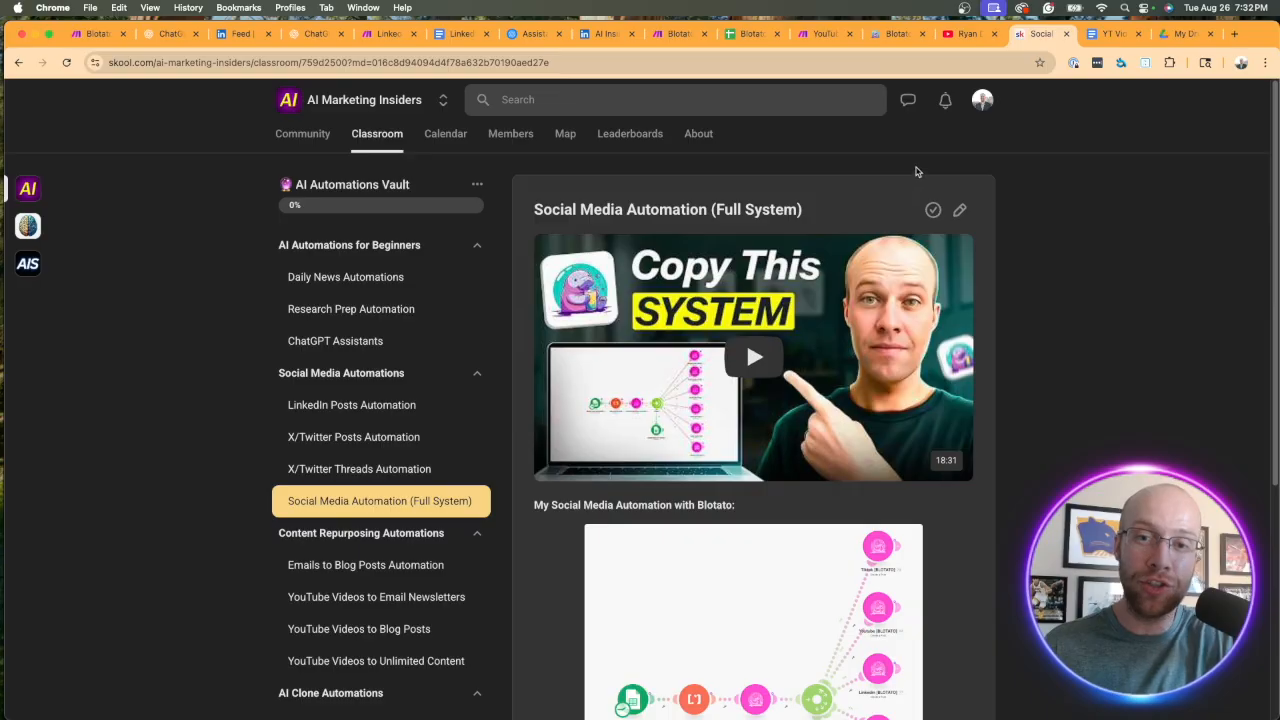
pyautogui.click(972, 36)
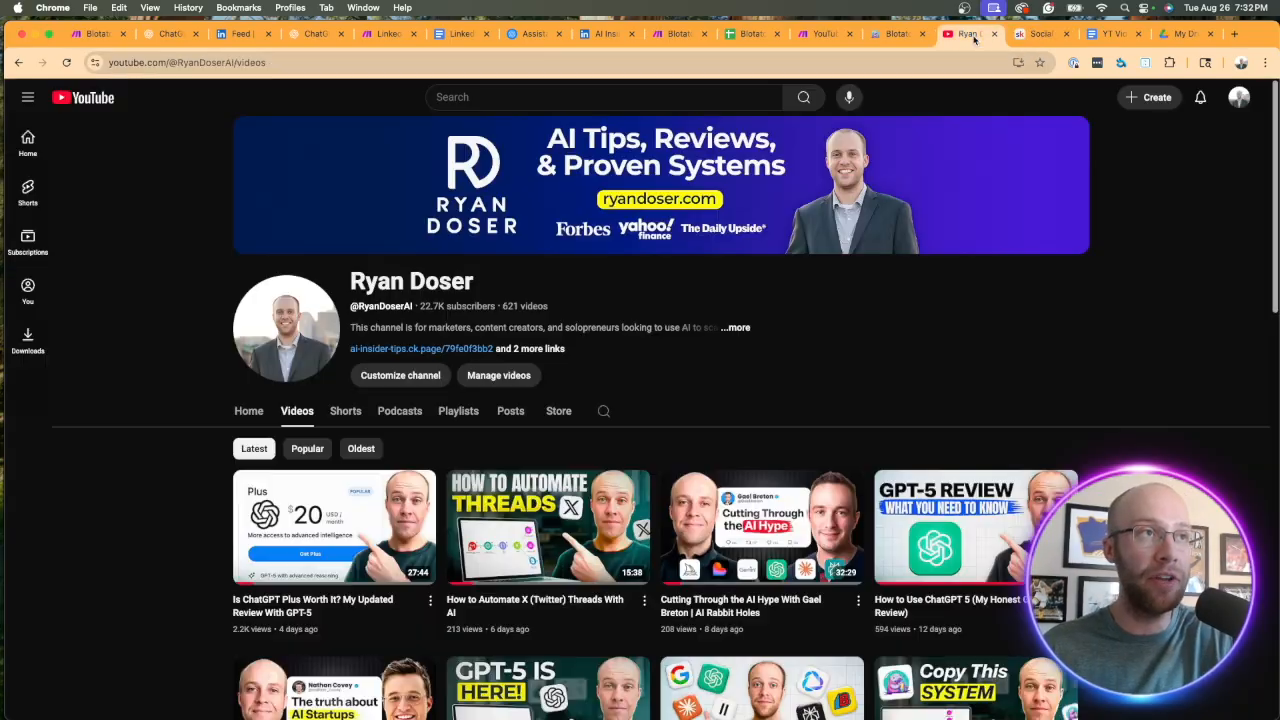